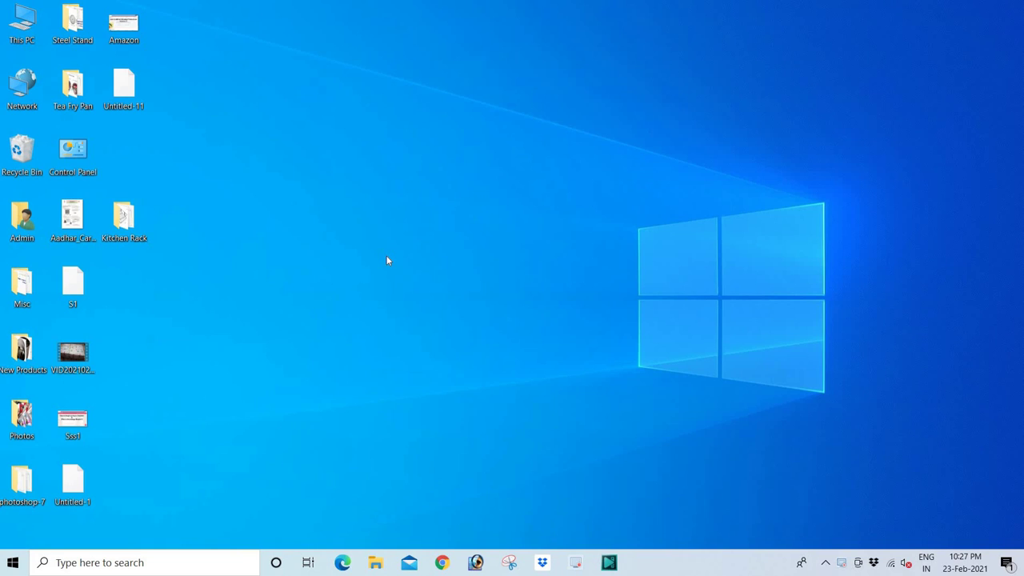
Step: Open the Kitchen Rack folder and look through the product photos F-1 to F-4
{"action": "double_click", "coordinate": [120, 213]}
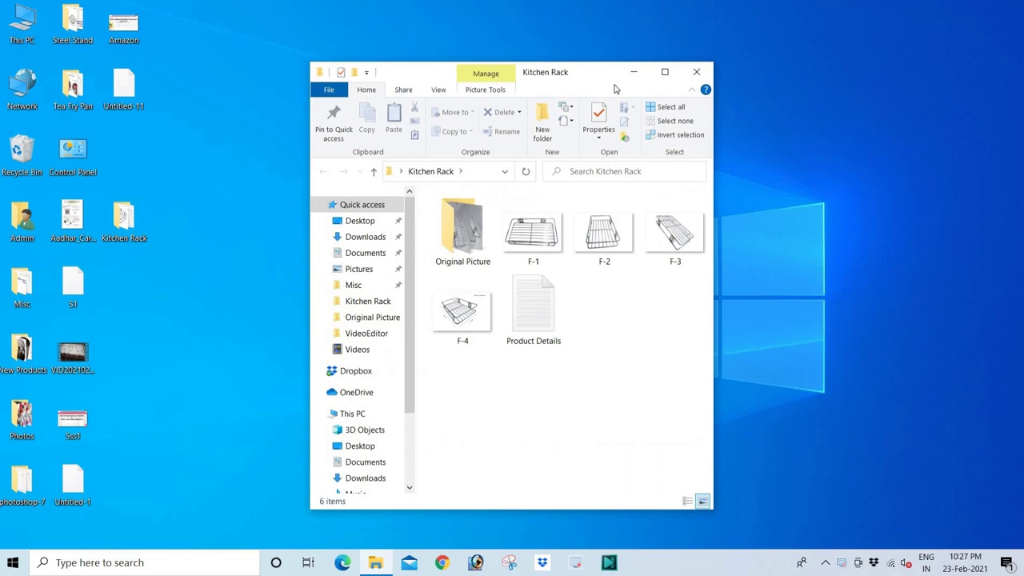
{"action": "left_click", "coordinate": [665, 73]}
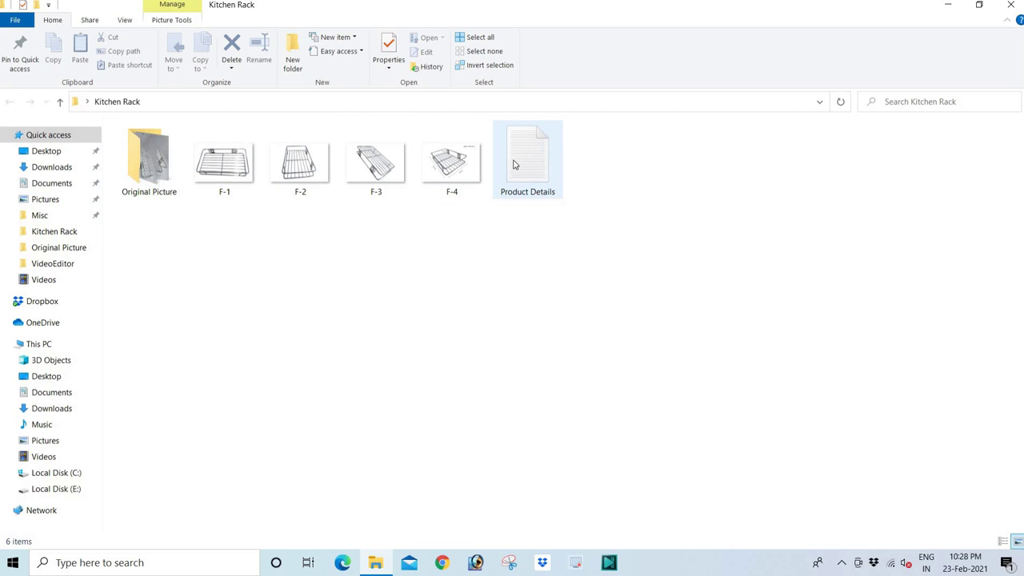
{"action": "double_click", "coordinate": [227, 165]}
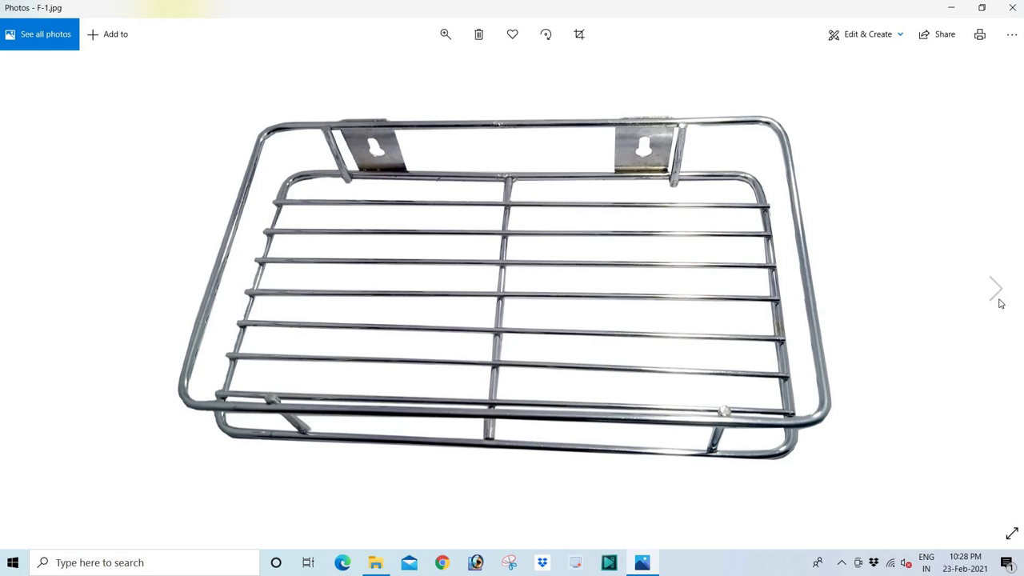
{"action": "left_click", "coordinate": [997, 290]}
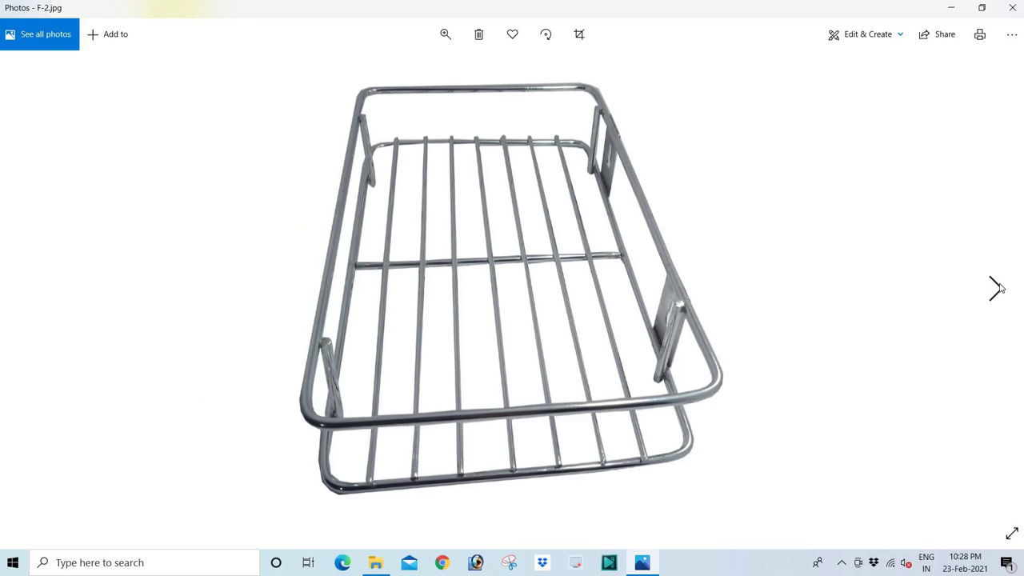
{"action": "left_click", "coordinate": [998, 289]}
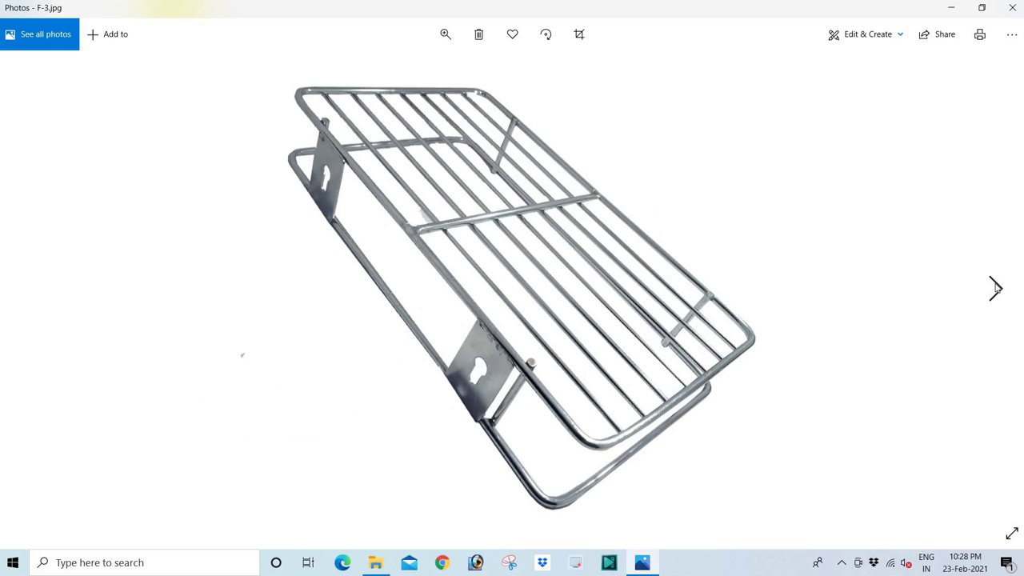
{"action": "left_click", "coordinate": [995, 287]}
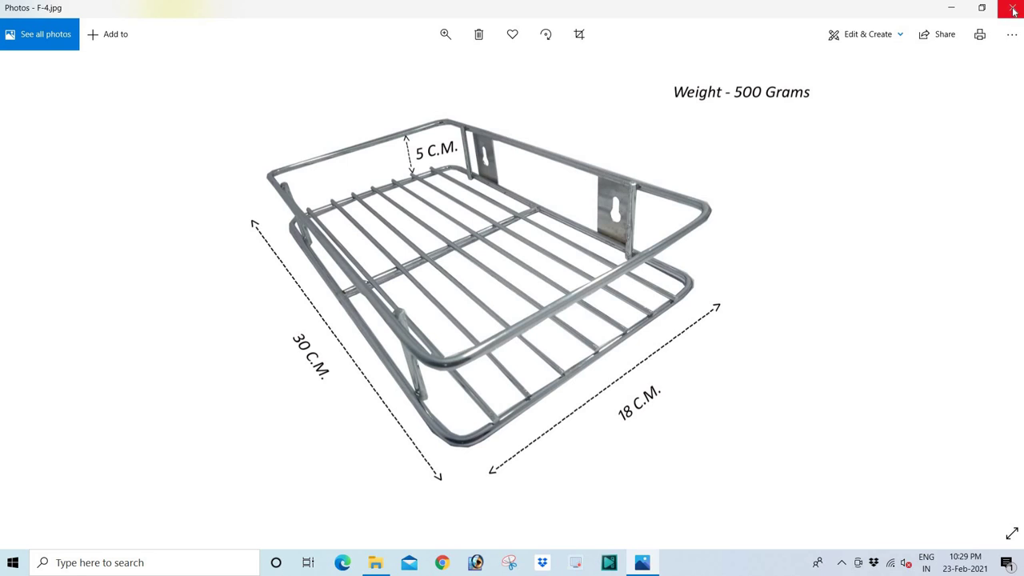
{"action": "key", "text": "alt+F4"}
Step: Review the title, dimensions and weight in the Product Details text file, and close it
{"action": "double_click", "coordinate": [524, 160]}
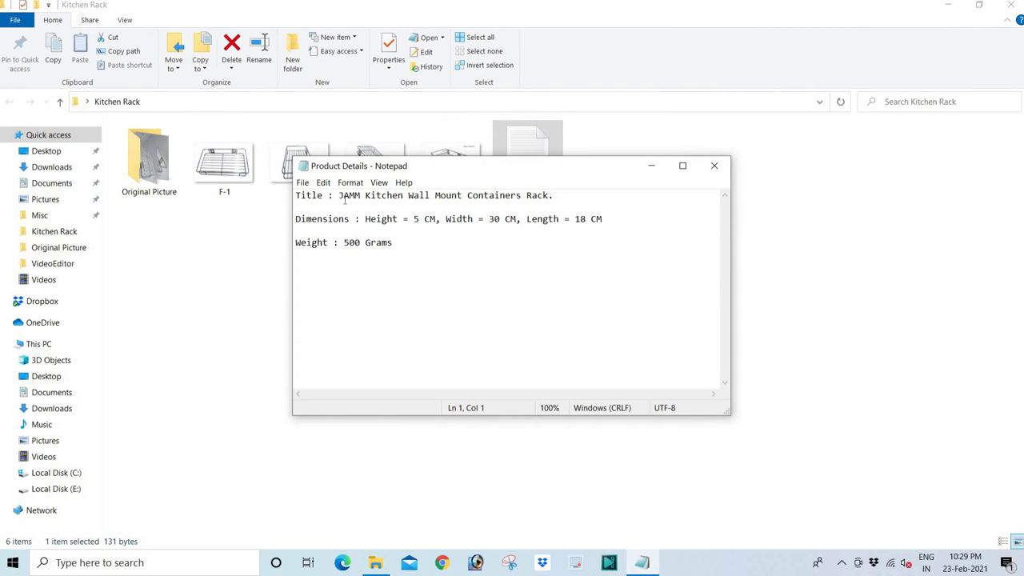
{"action": "left_click_drag", "start_coordinate": [338, 195], "coordinate": [560, 195]}
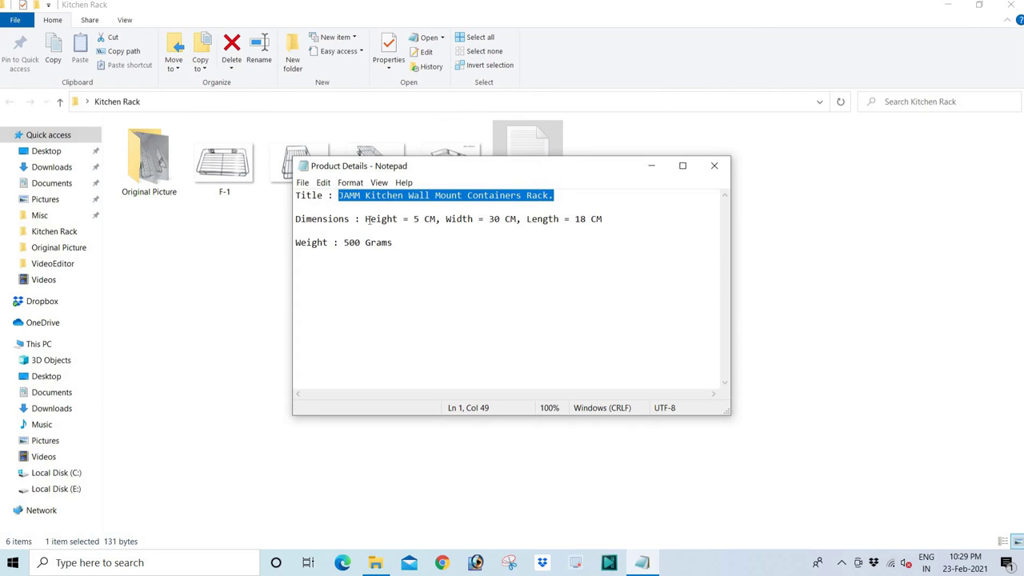
{"action": "left_click_drag", "start_coordinate": [366, 218], "coordinate": [605, 219]}
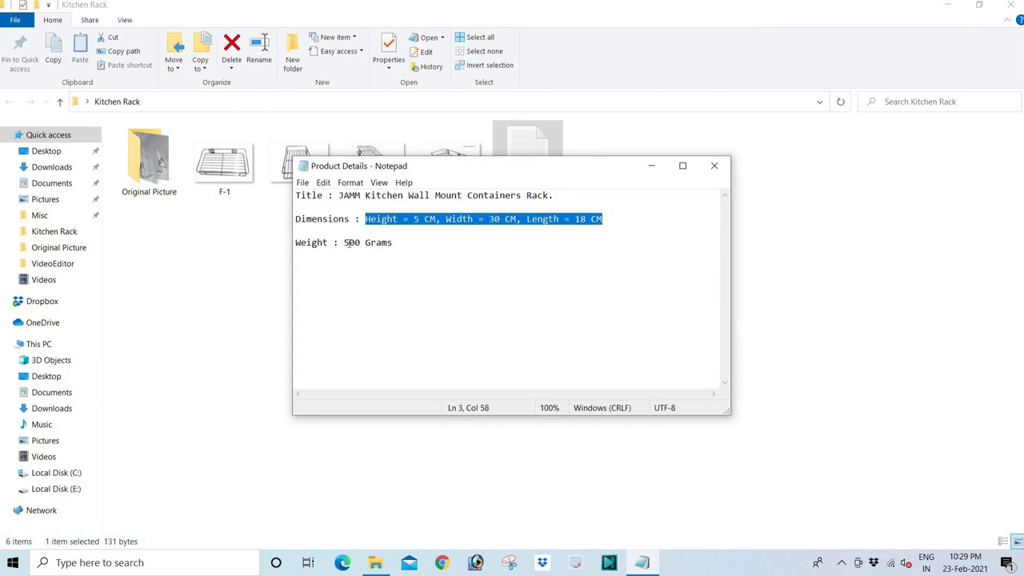
{"action": "left_click_drag", "start_coordinate": [344, 242], "coordinate": [407, 242]}
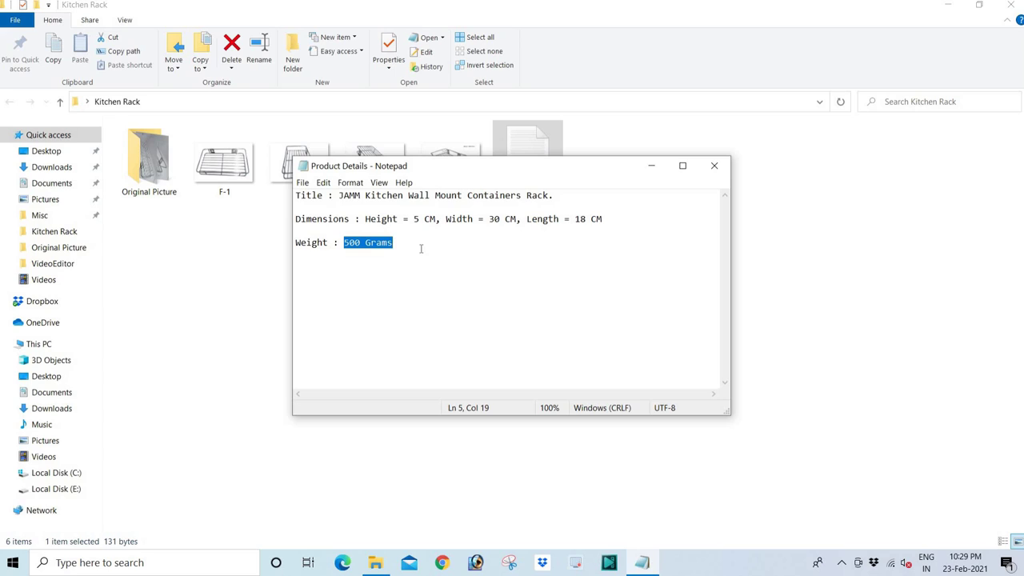
{"action": "left_click", "coordinate": [452, 210]}
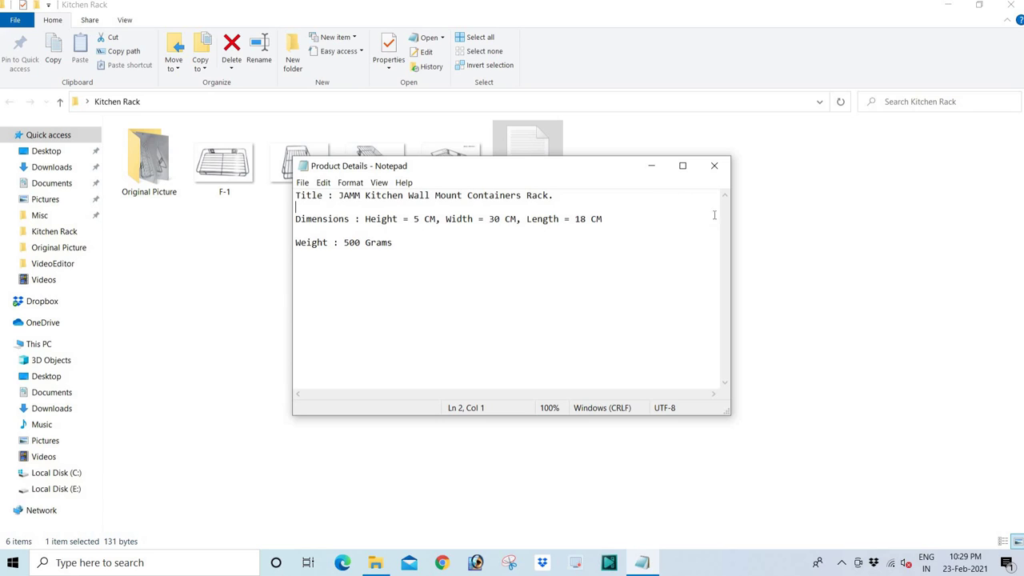
{"action": "left_click", "coordinate": [716, 167]}
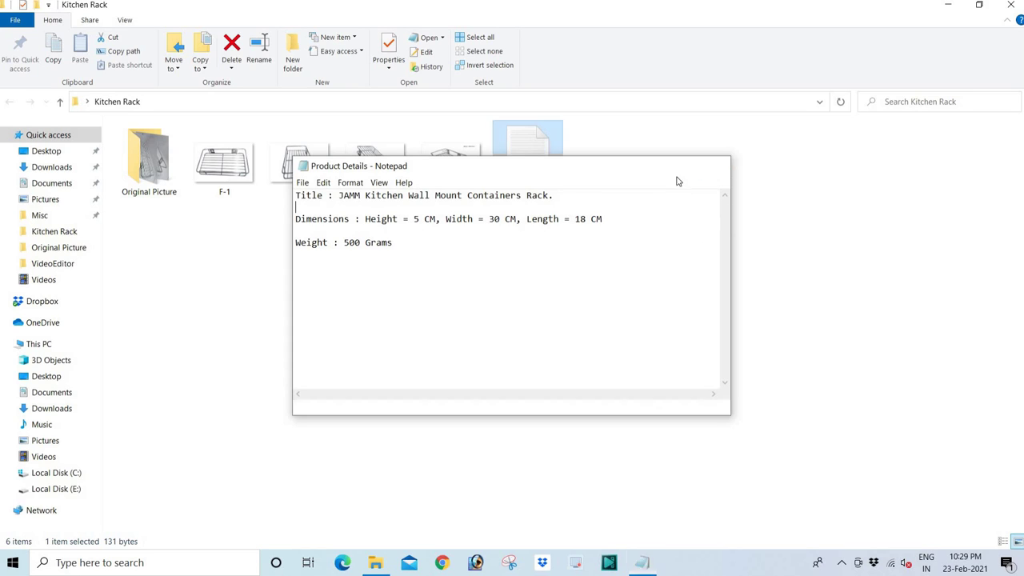
Step: Switch to Chrome, open the Flipkart Seller Dashboard and start adding a new single listing
{"action": "left_click", "coordinate": [443, 564]}
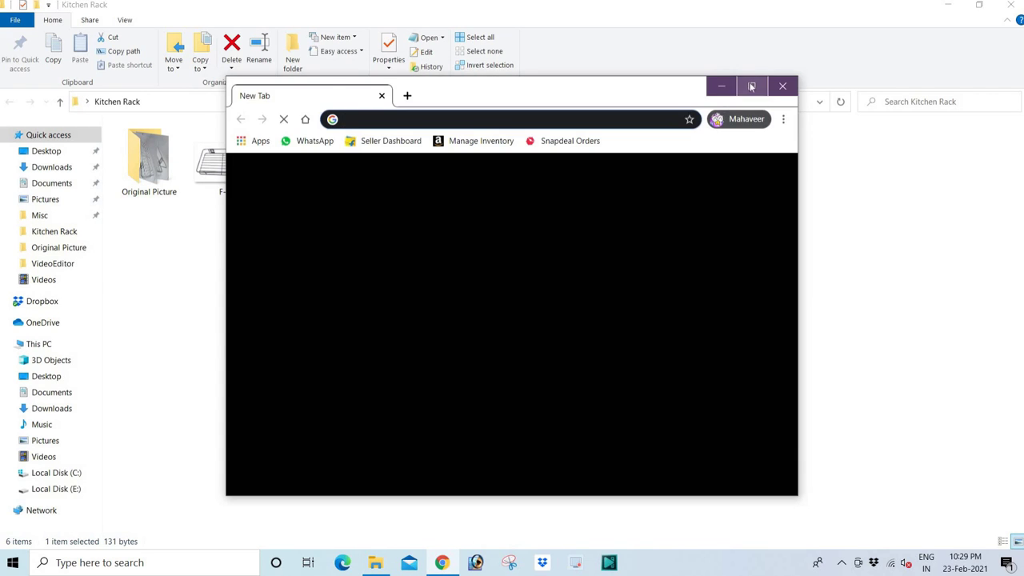
{"action": "left_click", "coordinate": [753, 85]}
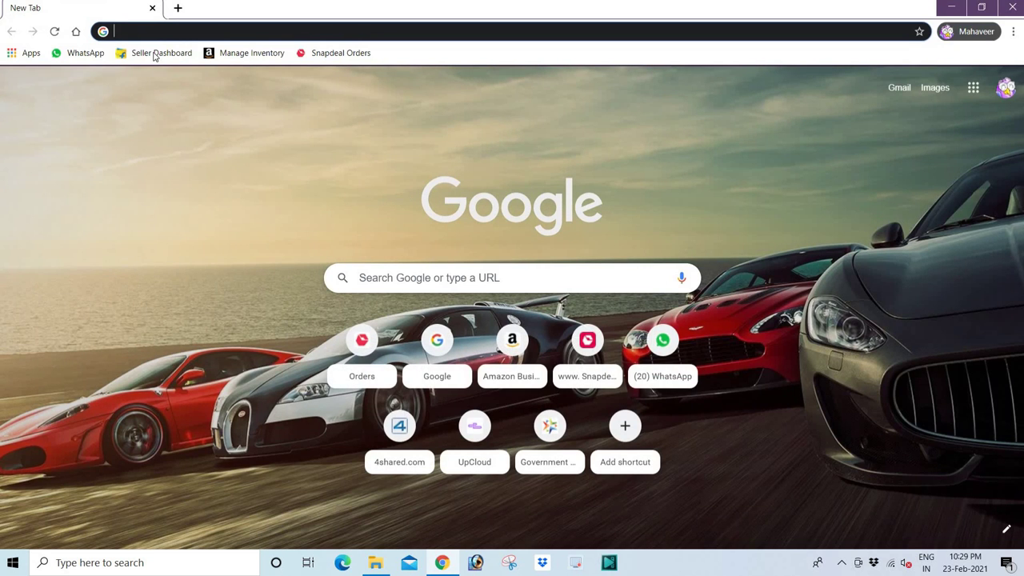
{"action": "left_click", "coordinate": [154, 53]}
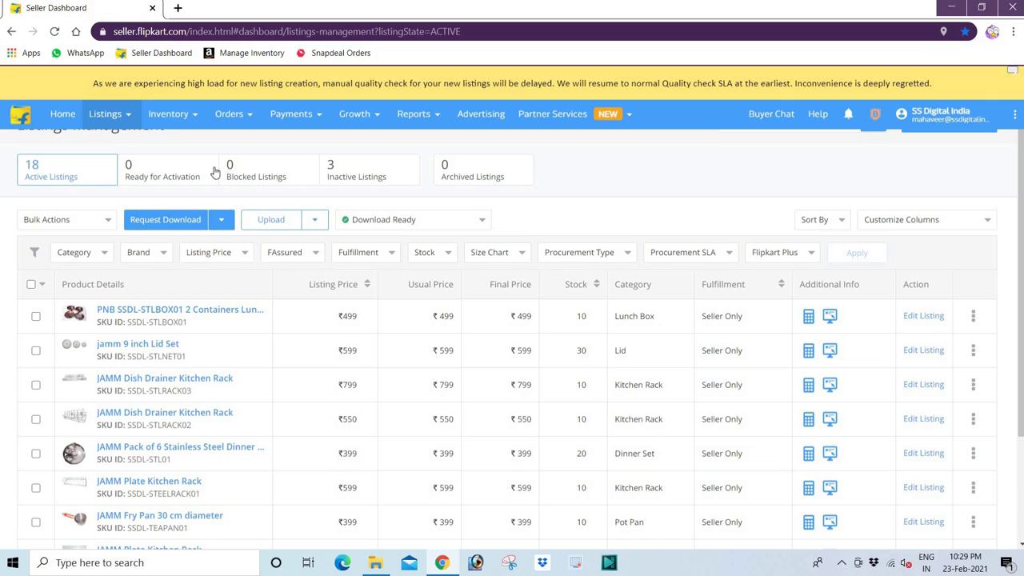
{"action": "mouse_move", "coordinate": [128, 118]}
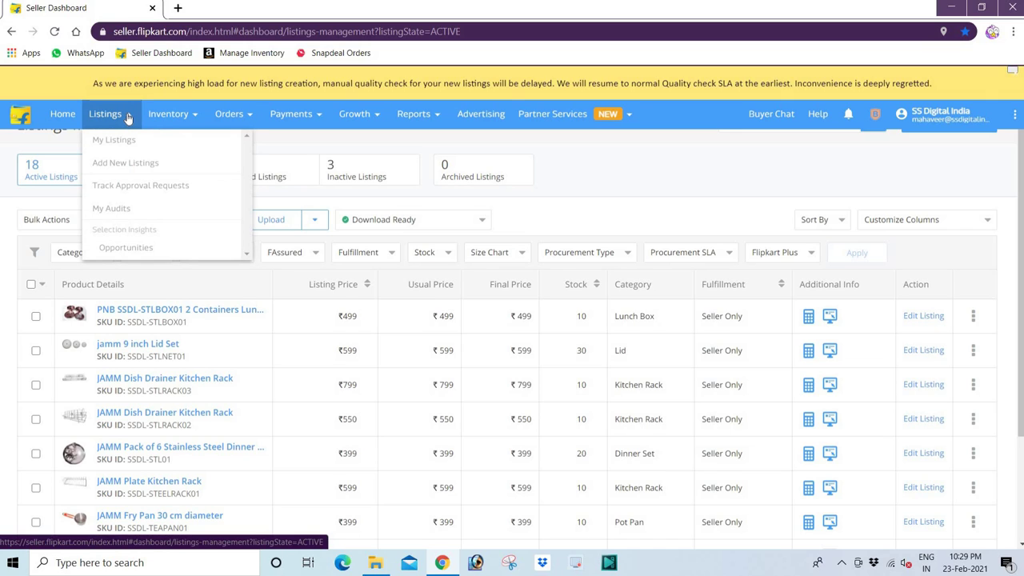
{"action": "left_click", "coordinate": [144, 168]}
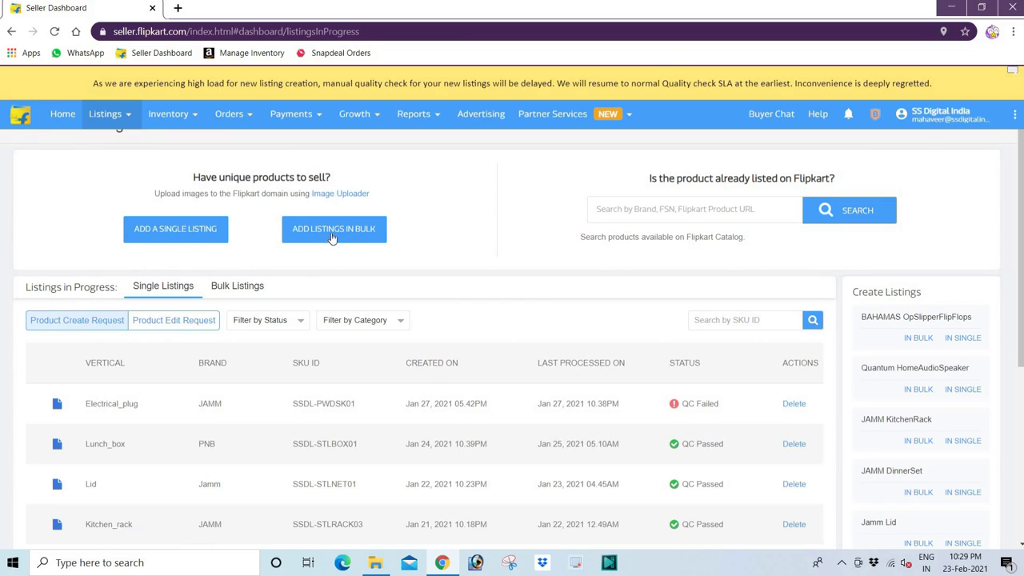
{"action": "left_click", "coordinate": [167, 229]}
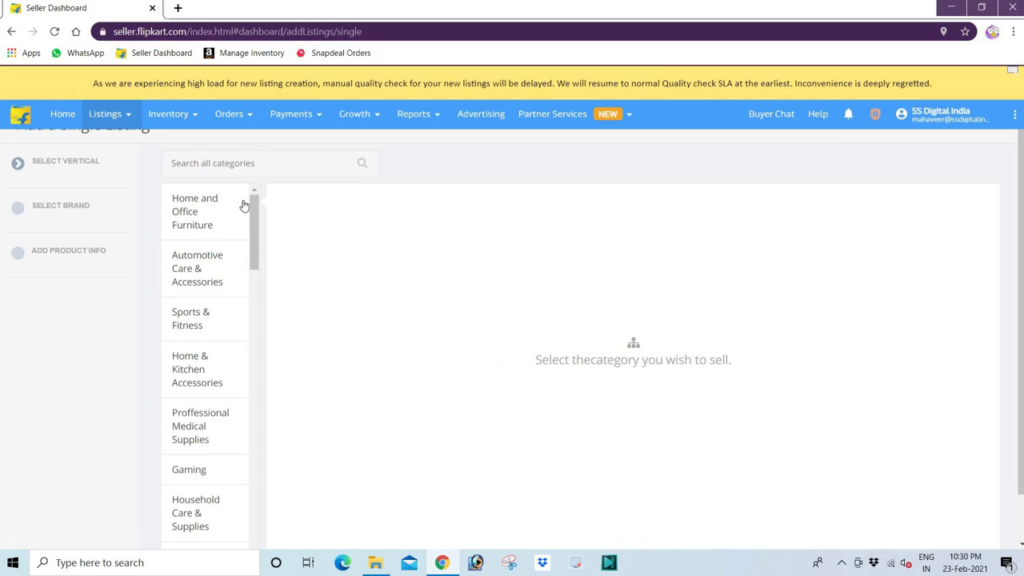
Step: Find the Kitchen Rack vertical under Home Organizers & Storage and proceed to brand selection
{"action": "left_click", "coordinate": [229, 162]}
{"action": "type", "text": "kit"}
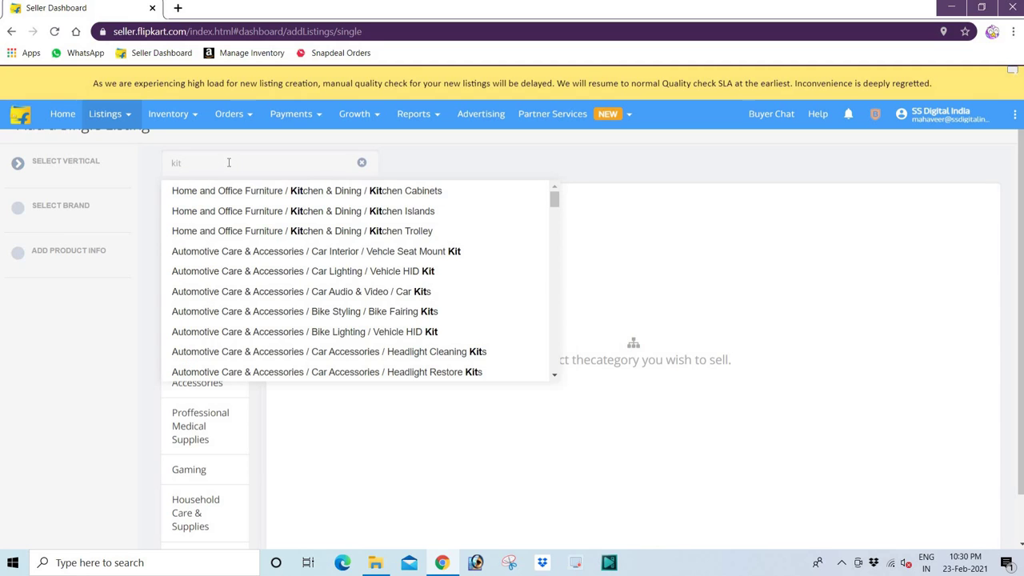
{"action": "type", "text": "chen "}
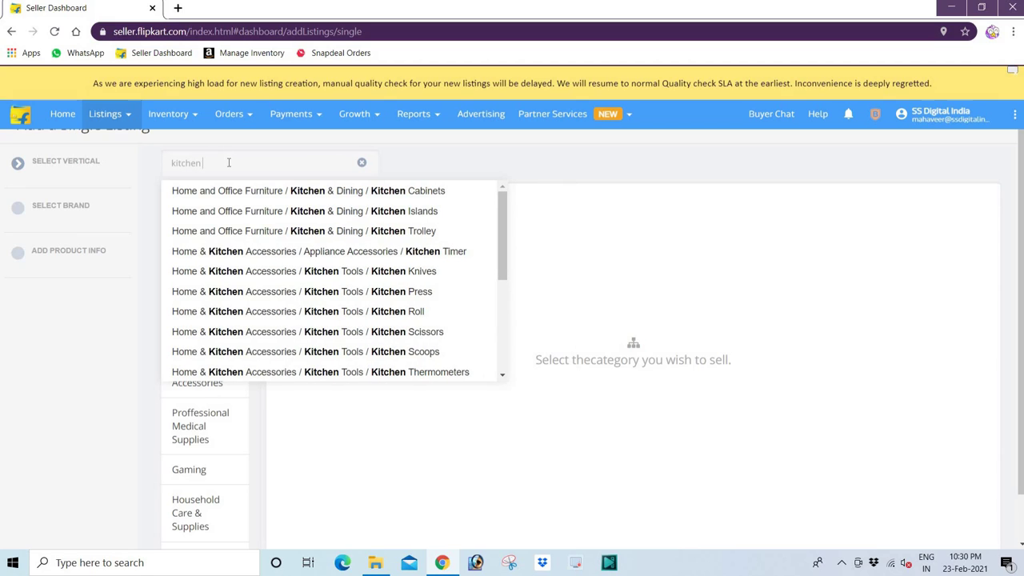
{"action": "type", "text": "rac"}
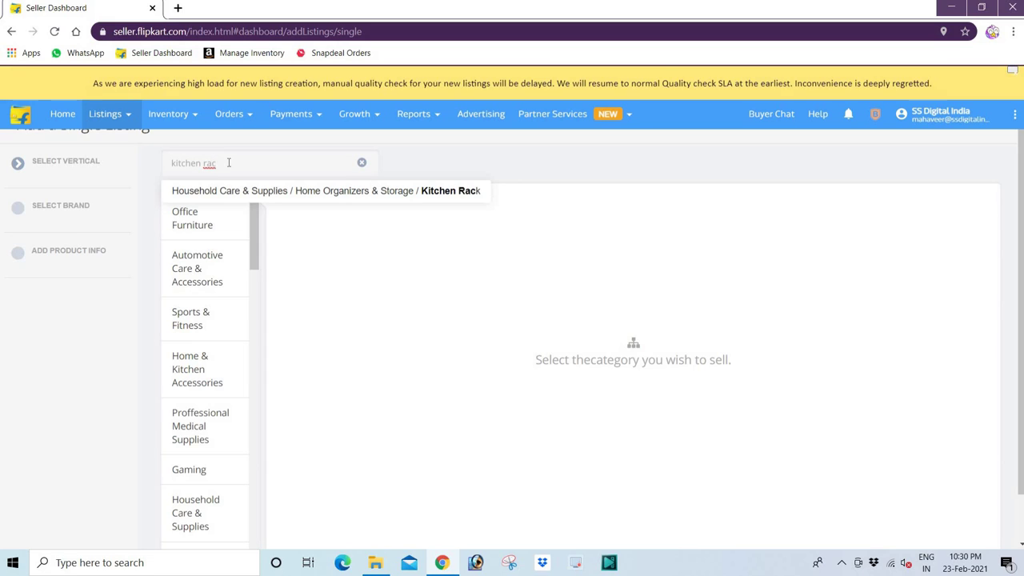
{"action": "left_click", "coordinate": [279, 192]}
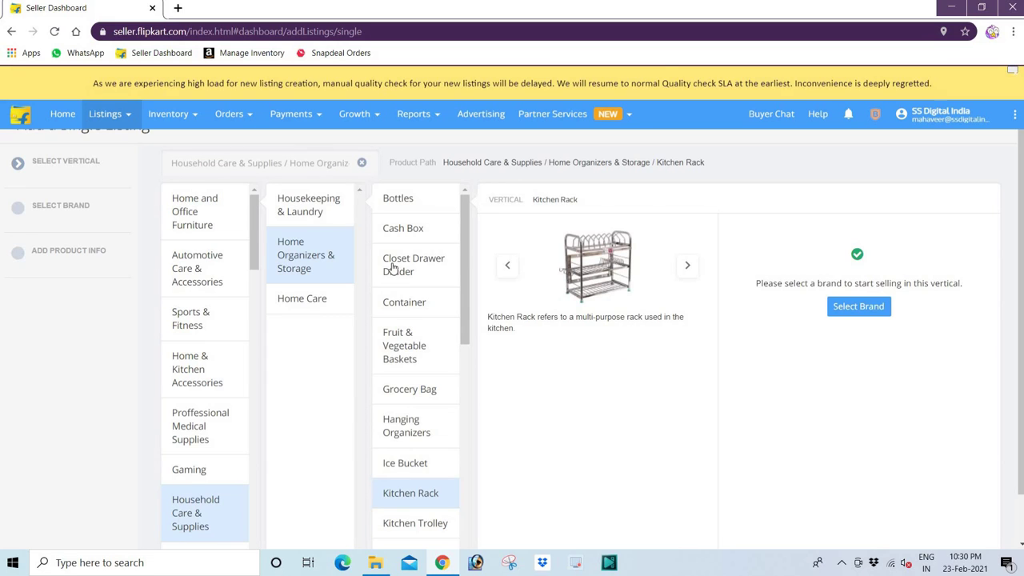
{"action": "left_click", "coordinate": [852, 308]}
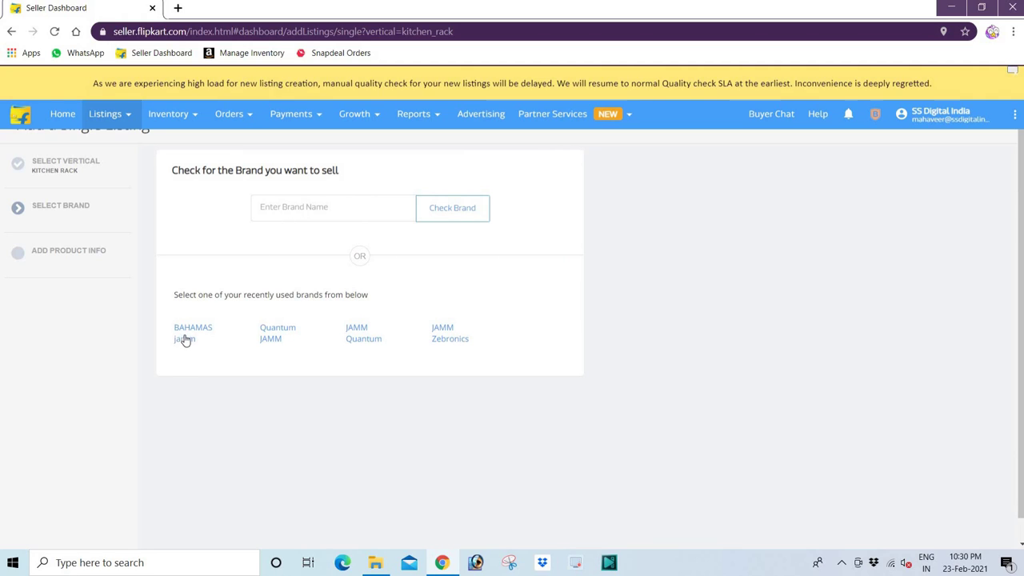
Step: Check the brand JAMM for selling approval and create a new listing under it
{"action": "left_click", "coordinate": [285, 208]}
{"action": "type", "text": "Jamm"}
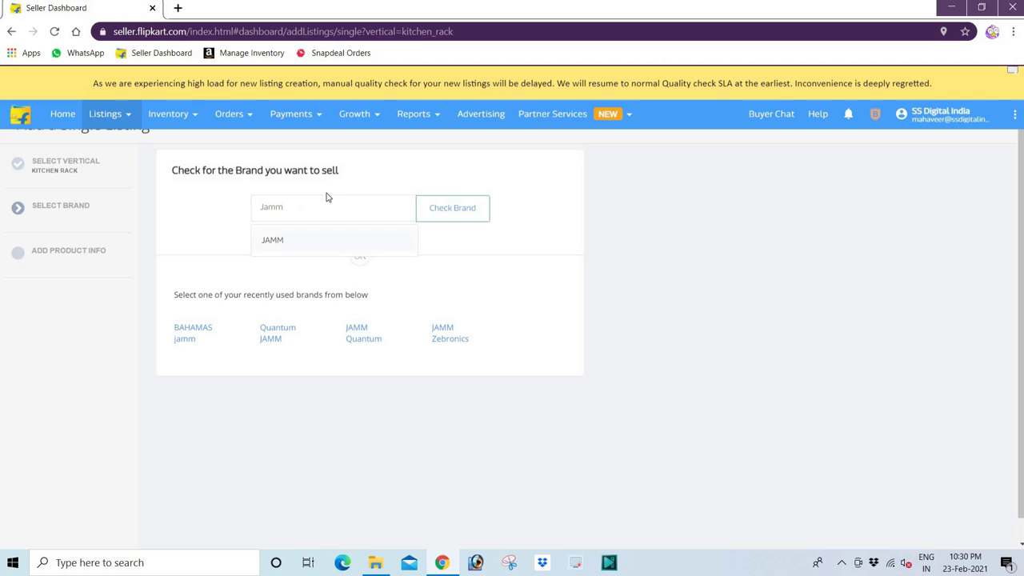
{"action": "left_click", "coordinate": [272, 242]}
{"action": "left_click", "coordinate": [448, 212]}
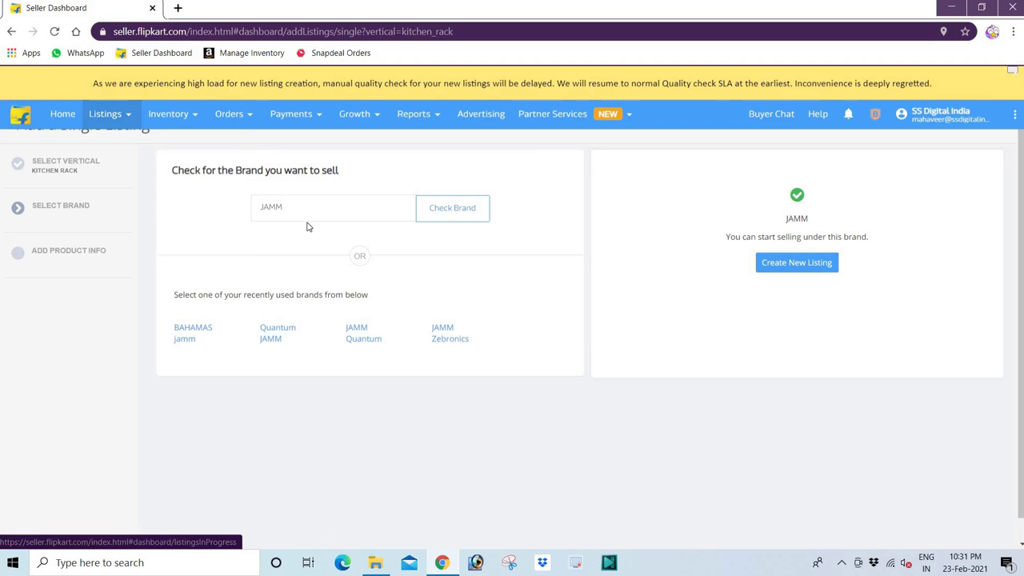
{"action": "double_click", "coordinate": [263, 206]}
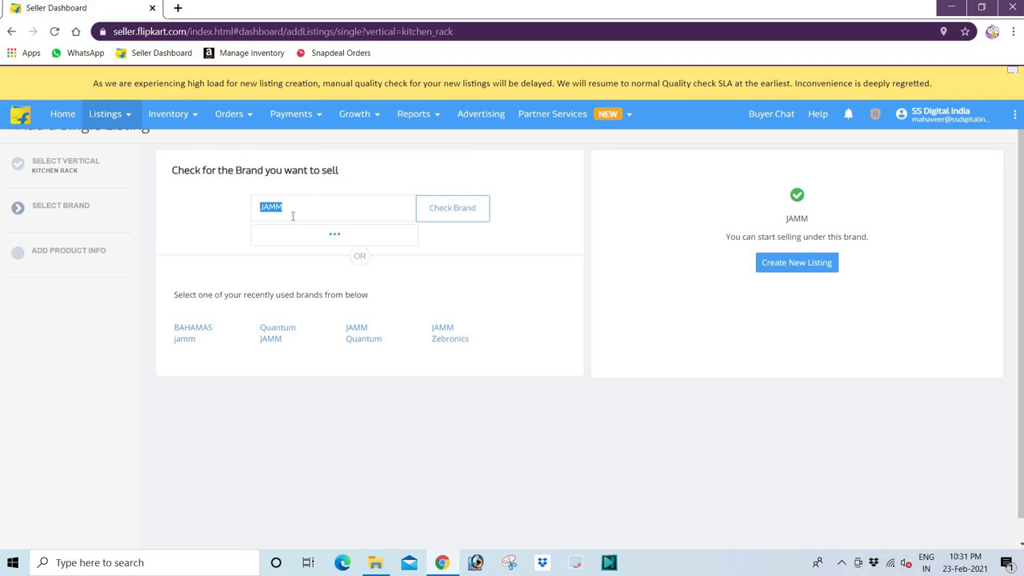
{"action": "left_click", "coordinate": [304, 206]}
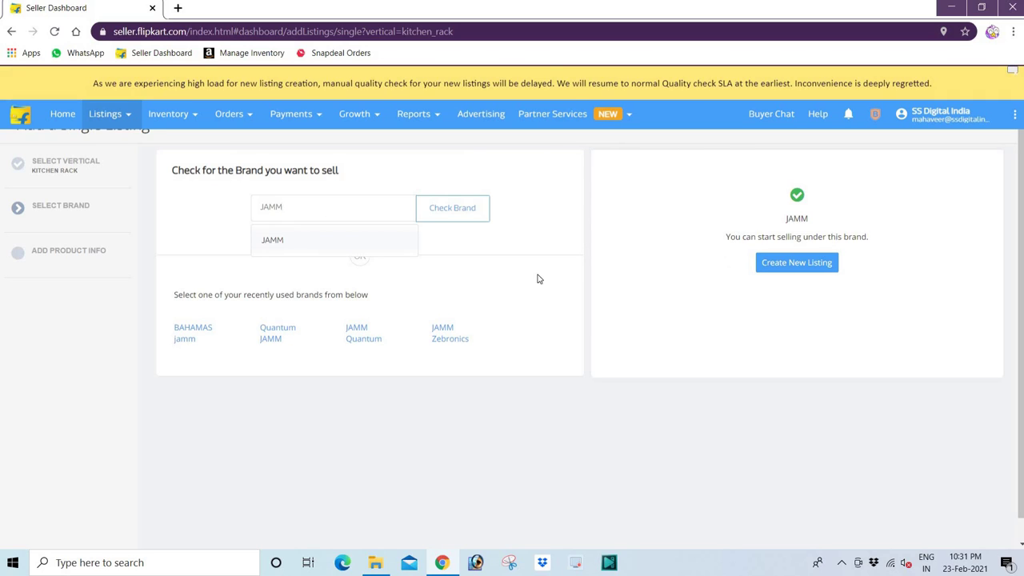
{"action": "left_click", "coordinate": [793, 263]}
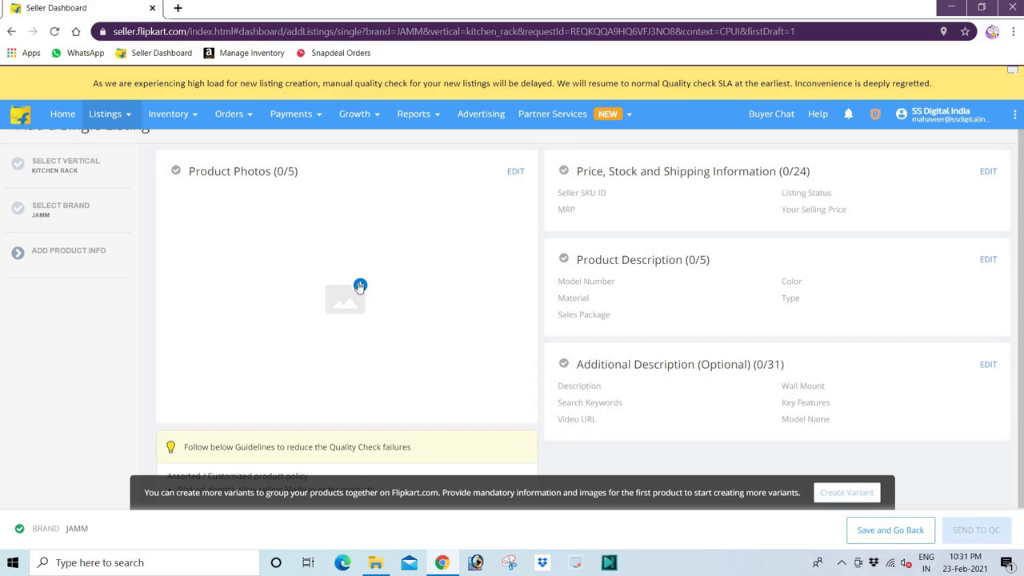
Step: Open the product photo uploader and read the minimum image resolution requirement for the Front View
{"action": "left_click", "coordinate": [360, 288]}
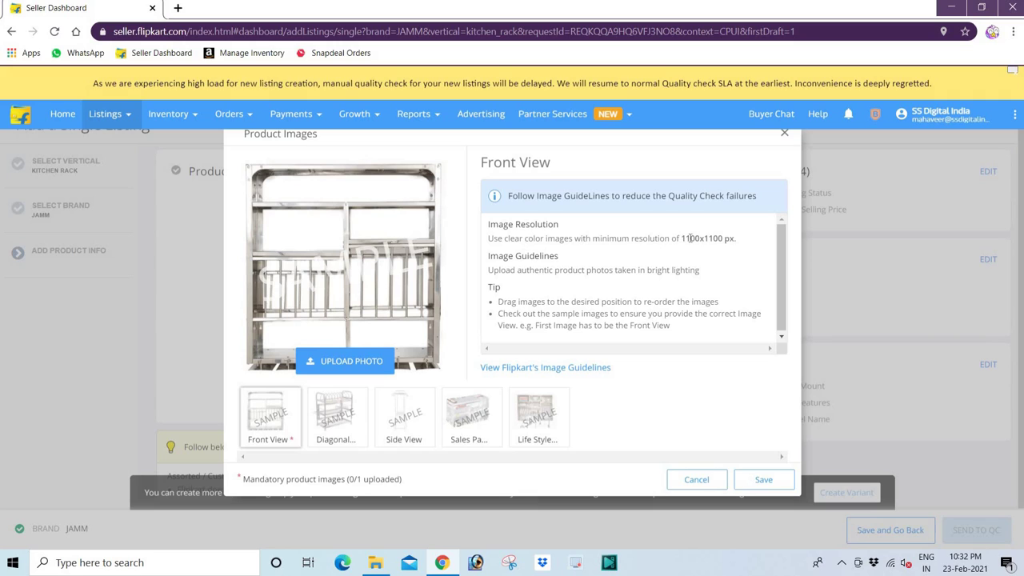
{"action": "left_click_drag", "start_coordinate": [690, 237], "coordinate": [730, 237]}
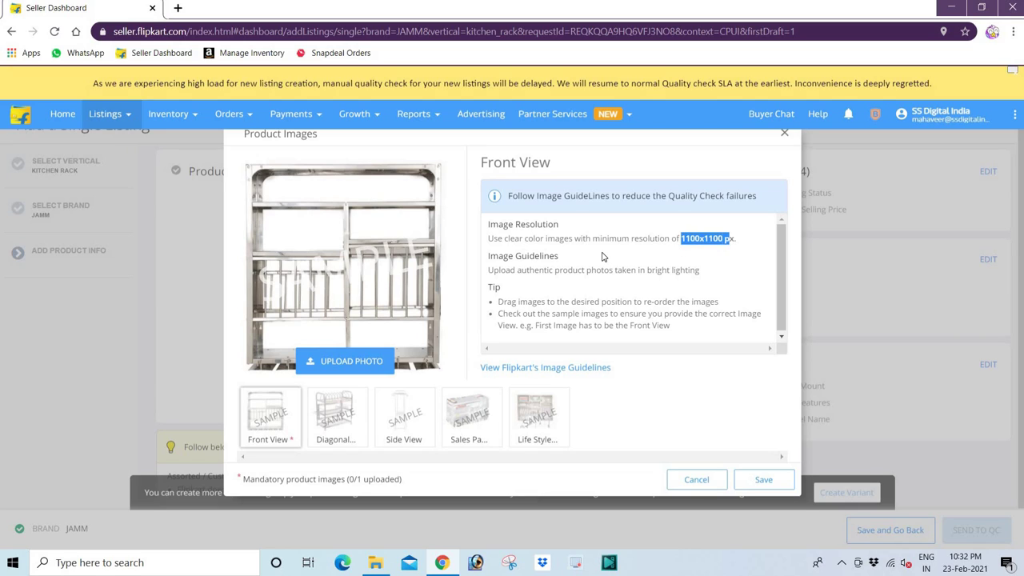
{"action": "scroll", "coordinate": [603, 256], "scroll_direction": "down", "scroll_amount": 1}
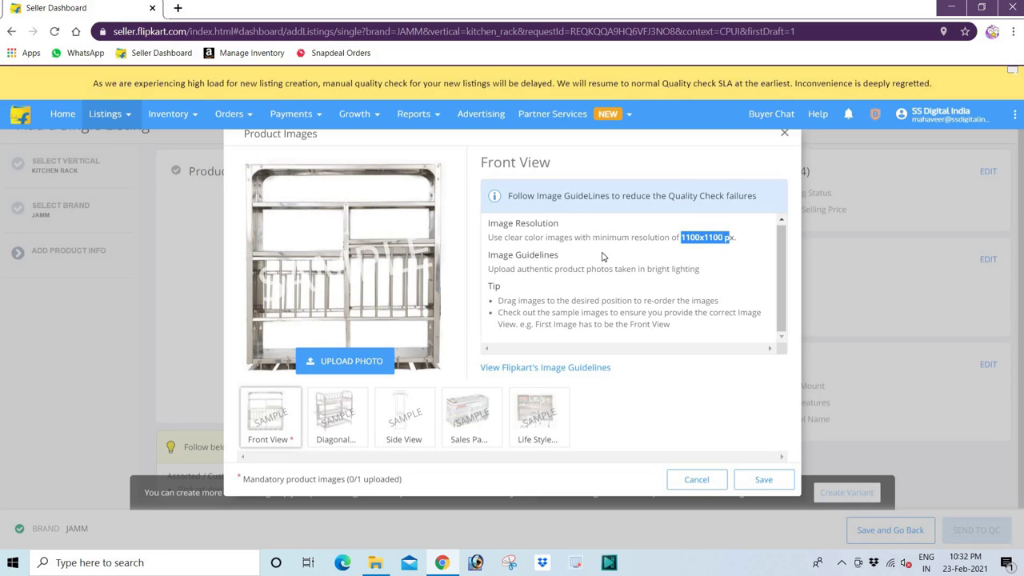
Step: Switch to the Kitchen Rack folder and check the pixel dimensions of photo F-1 in its file properties
{"action": "left_click", "coordinate": [952, 8]}
{"action": "left_click", "coordinate": [229, 171]}
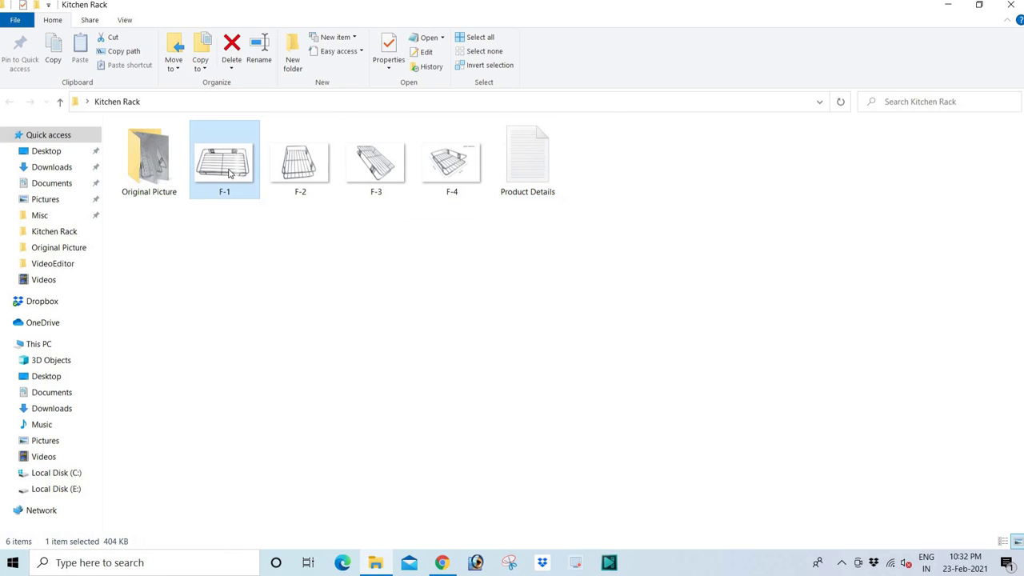
{"action": "right_click", "coordinate": [228, 172]}
{"action": "left_click", "coordinate": [300, 539]}
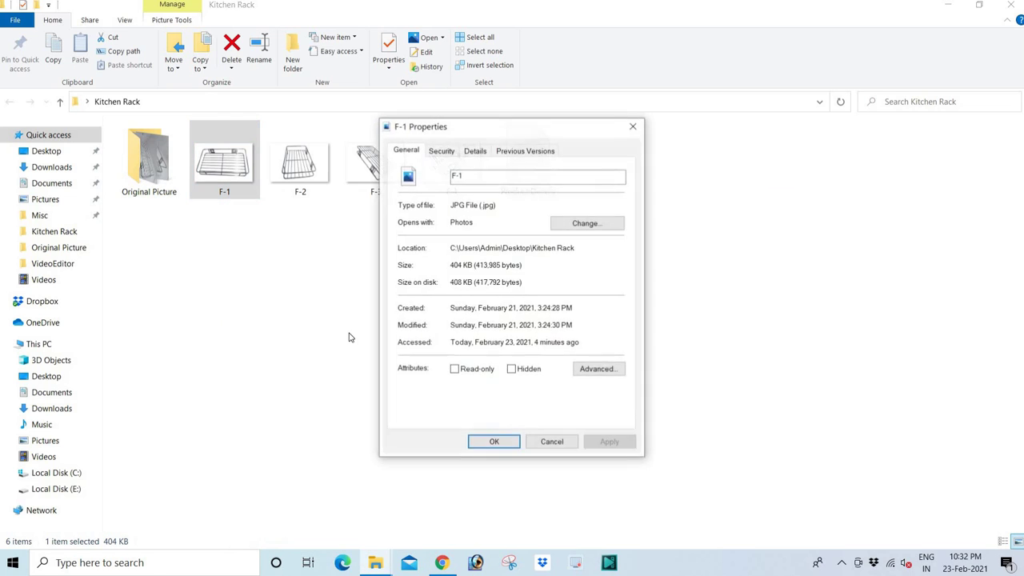
{"action": "left_click", "coordinate": [477, 154]}
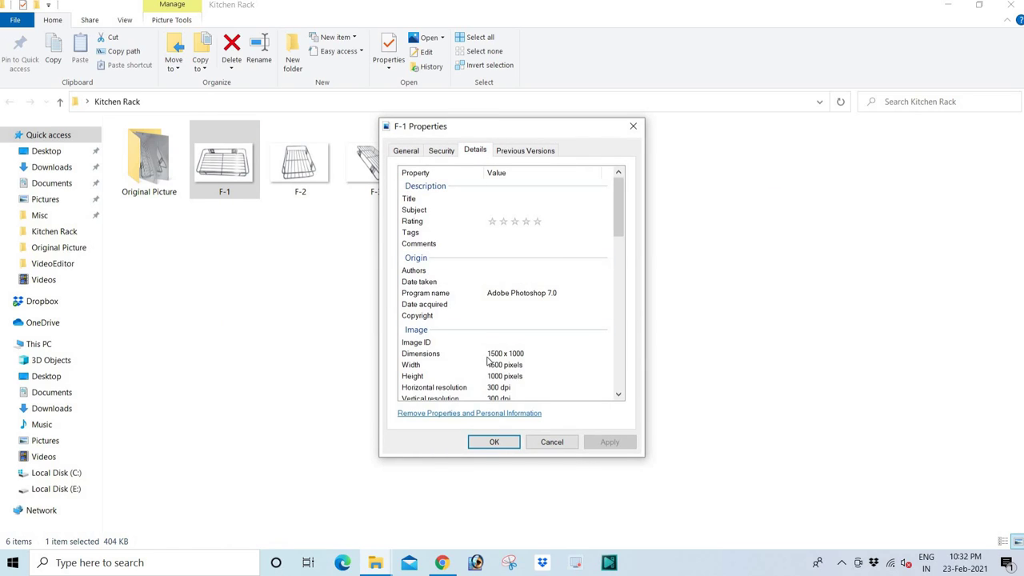
{"action": "left_click", "coordinate": [515, 355]}
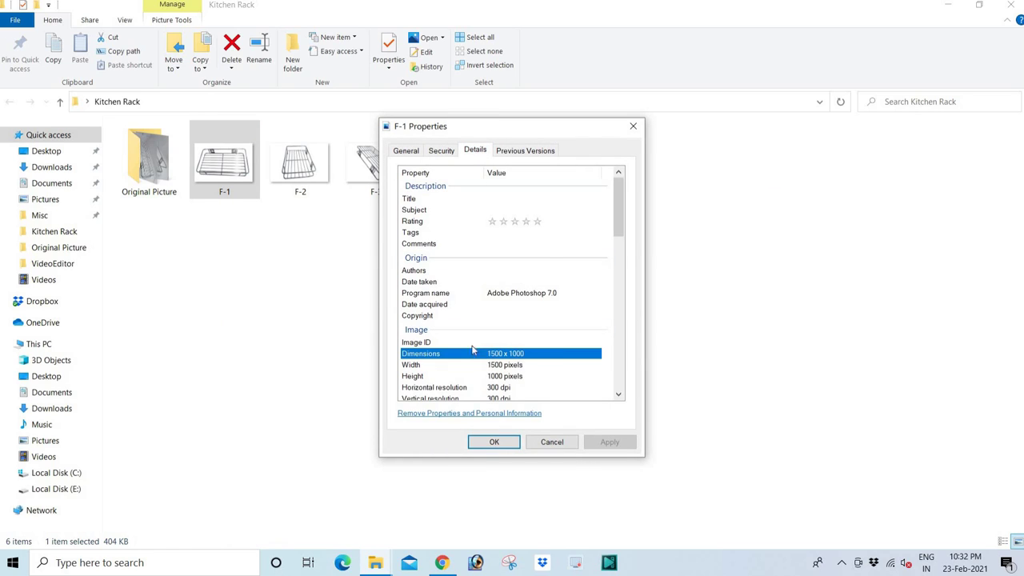
Step: Check the pixel width and height of photo F-1 in its details and close the properties without changes
{"action": "left_click", "coordinate": [504, 368]}
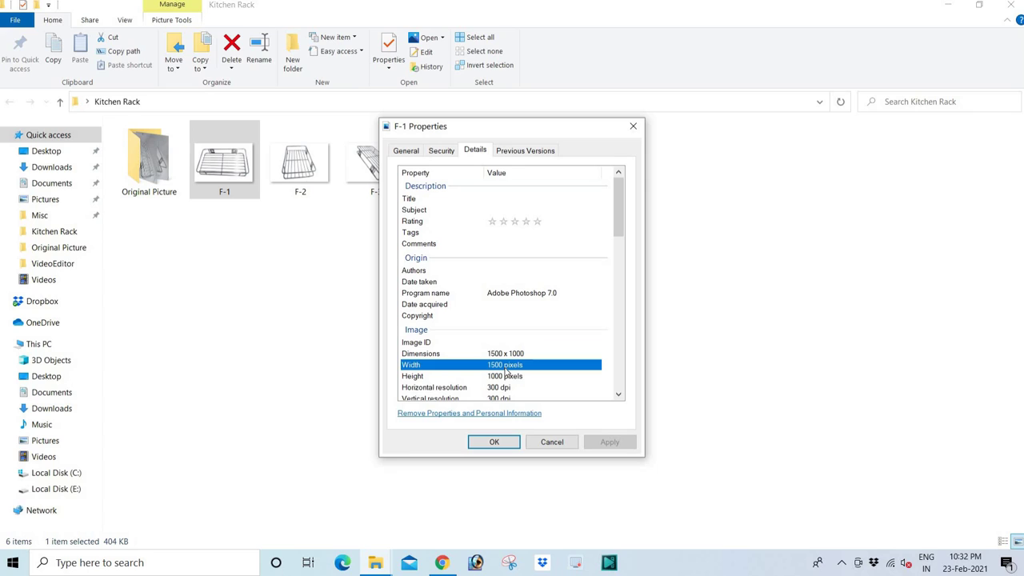
{"action": "left_click", "coordinate": [504, 378]}
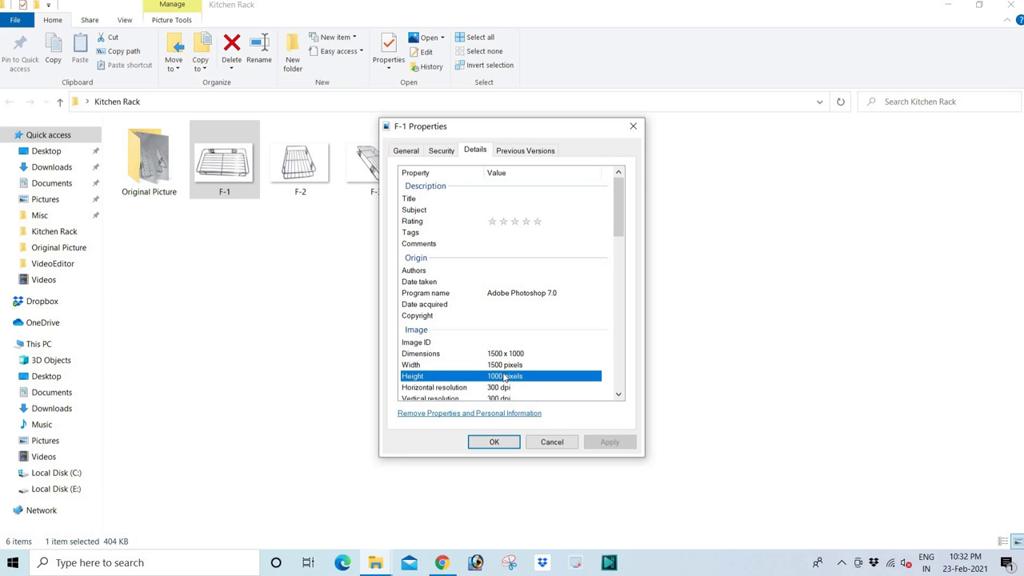
{"action": "left_click", "coordinate": [551, 445]}
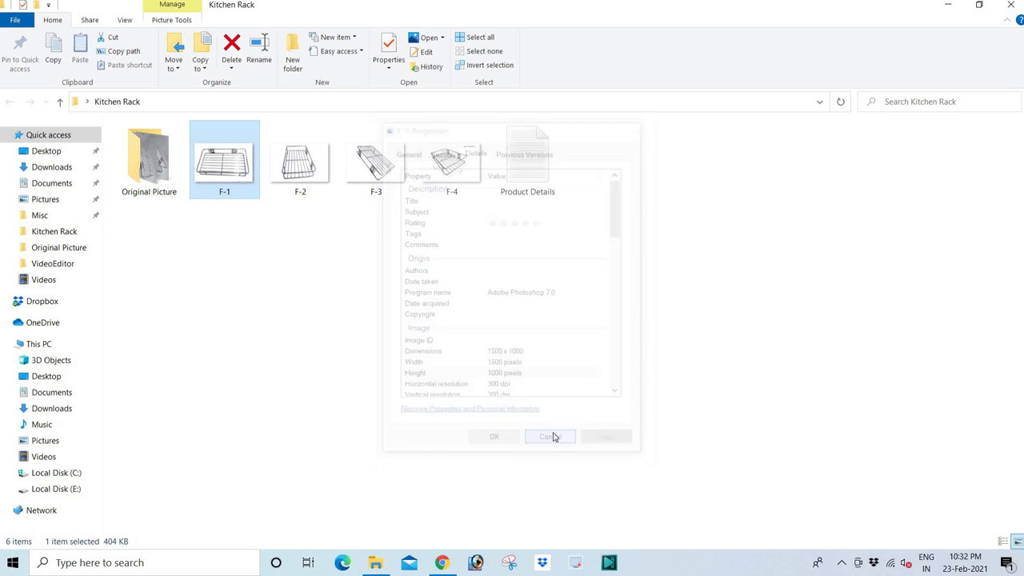
Step: Switch back to the Flipkart listing in Chrome and recheck the minimum image resolution required for the Front View
{"action": "left_click", "coordinate": [442, 563]}
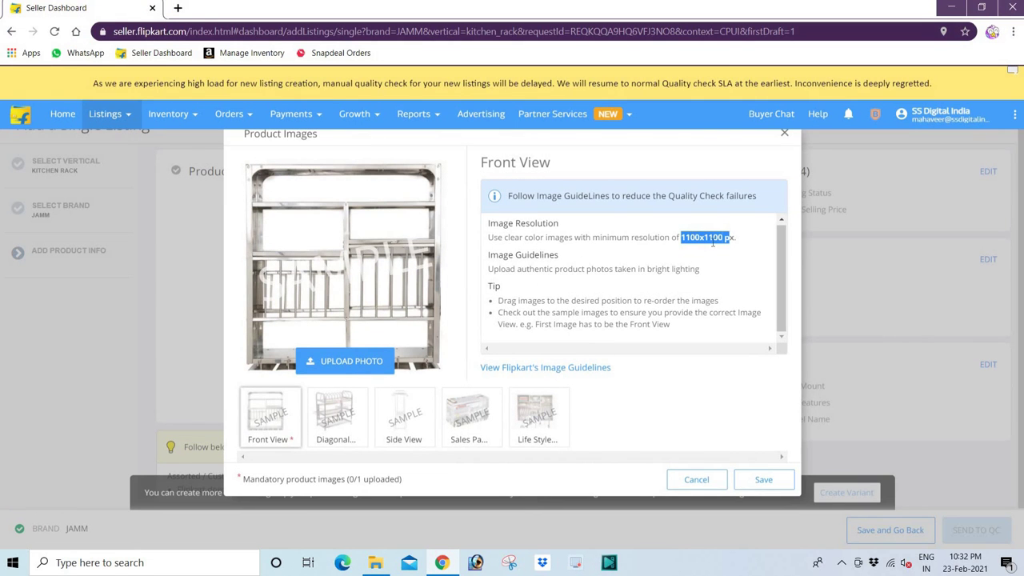
{"action": "left_click", "coordinate": [713, 238]}
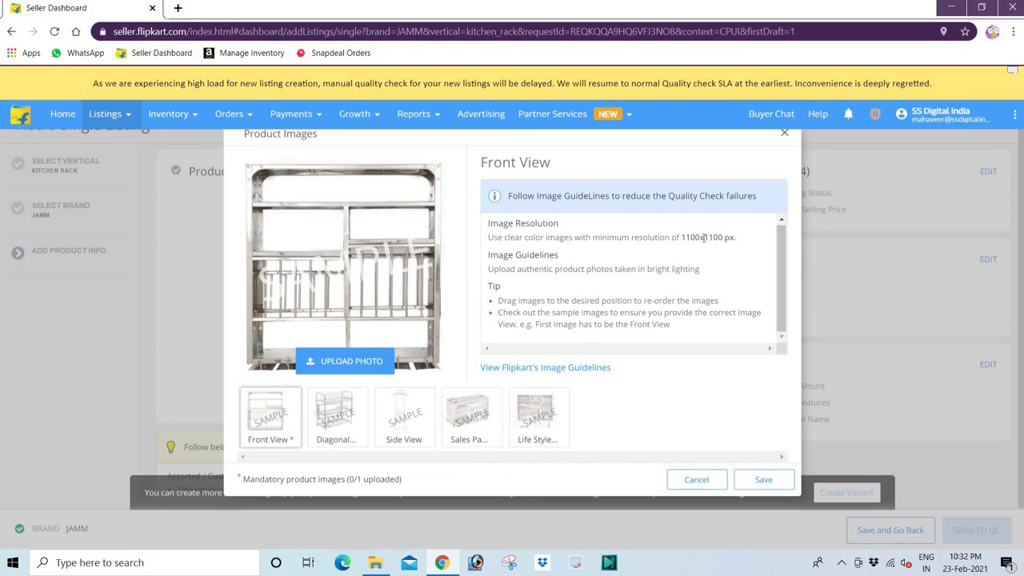
{"action": "left_click_drag", "start_coordinate": [705, 237], "coordinate": [724, 240]}
{"action": "left_click", "coordinate": [672, 255]}
Step: Upload photo F-1 from the Kitchen Rack folder on the Desktop as the Front View image
{"action": "left_click", "coordinate": [338, 361]}
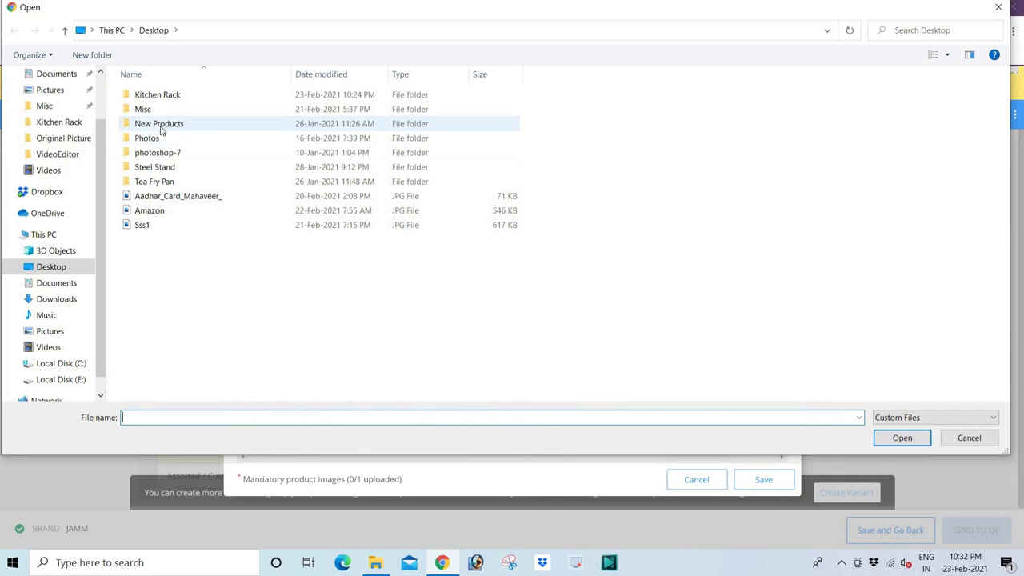
{"action": "double_click", "coordinate": [172, 95]}
{"action": "left_click", "coordinate": [209, 109]}
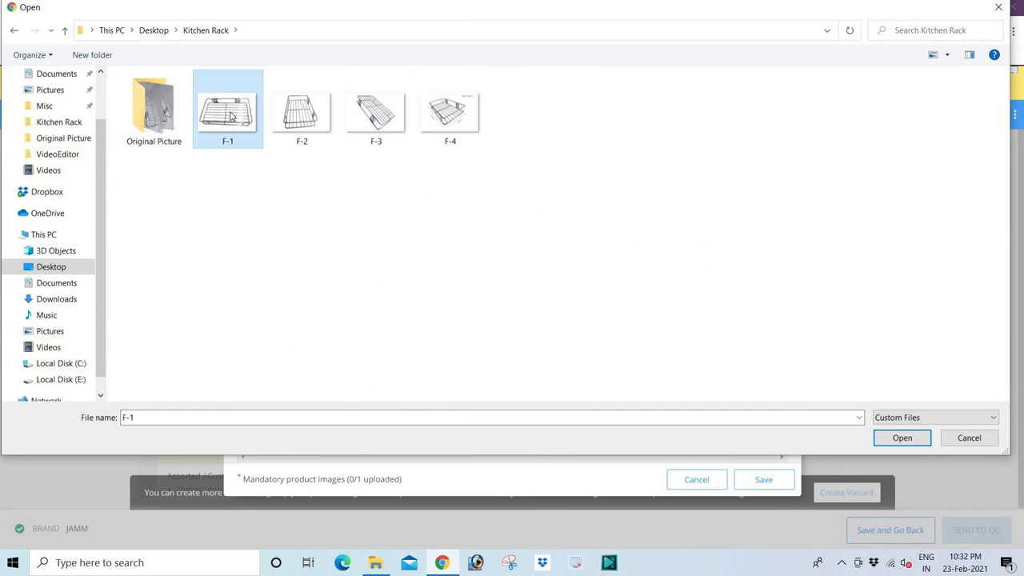
{"action": "left_click", "coordinate": [896, 438]}
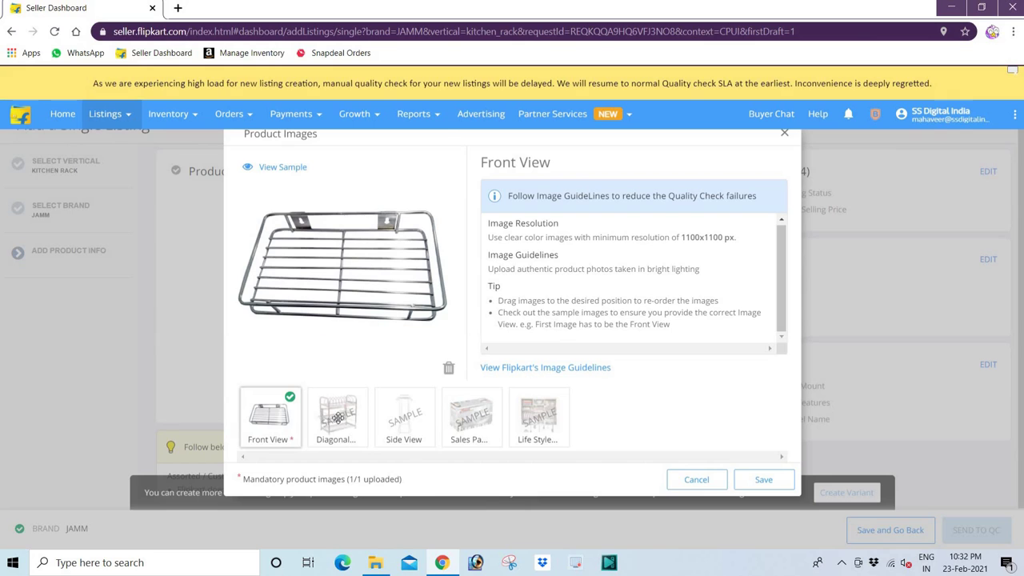
Step: Upload photo F-2 from the Kitchen Rack folder as the Diagonal View image
{"action": "left_click", "coordinate": [336, 417]}
{"action": "left_click", "coordinate": [330, 361]}
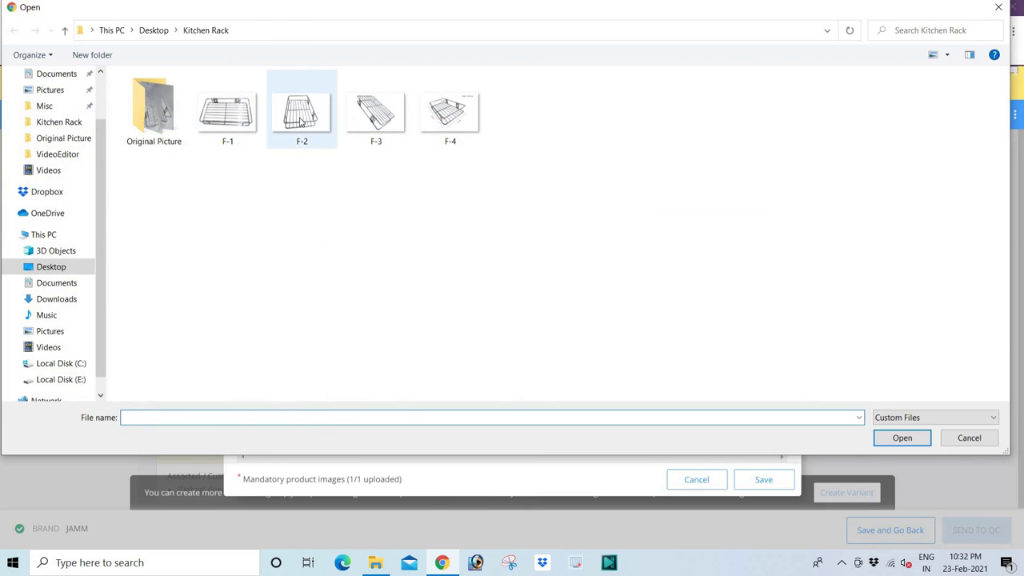
{"action": "left_click", "coordinate": [302, 120]}
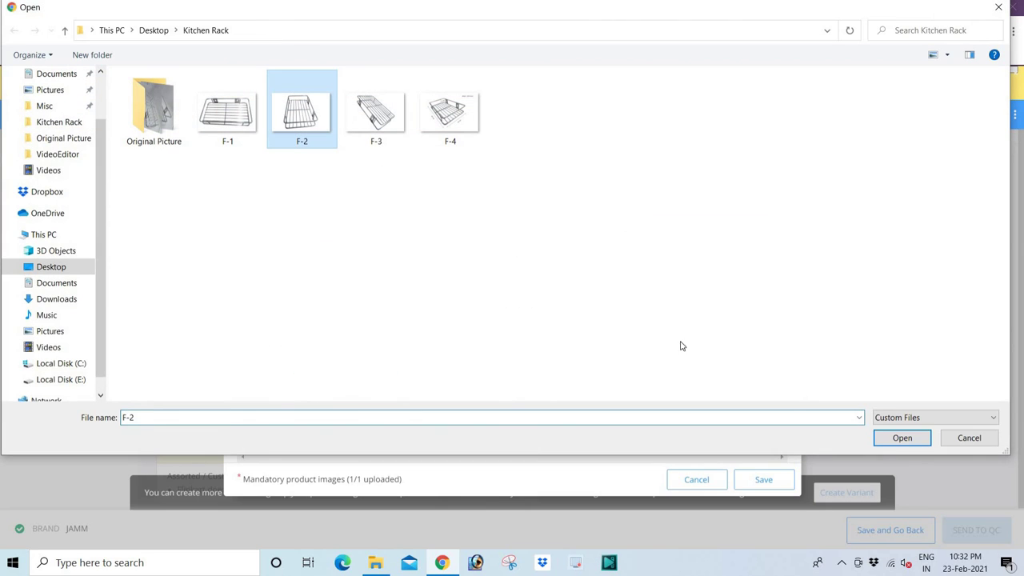
{"action": "left_click", "coordinate": [907, 440]}
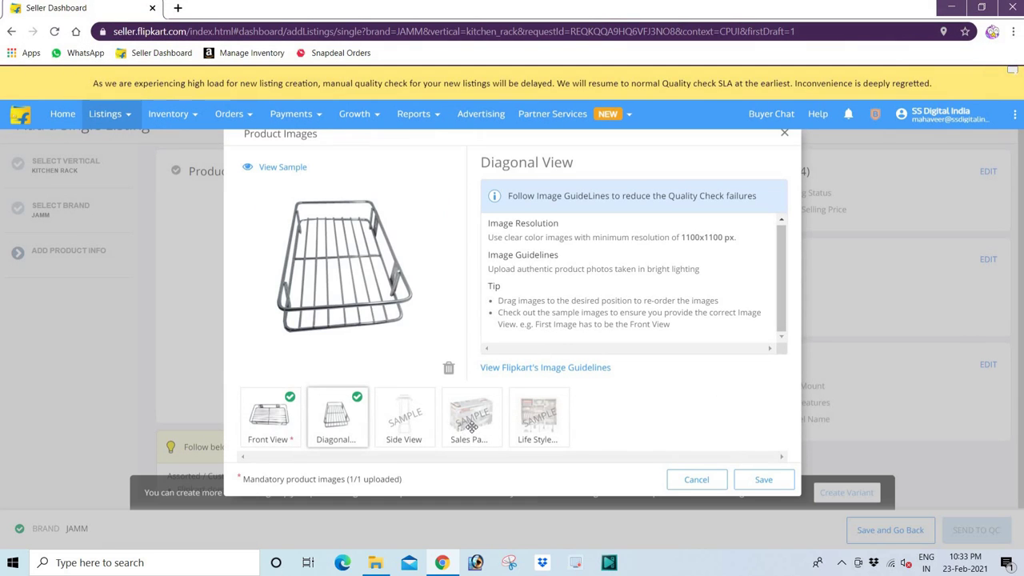
Step: Upload photo F-3 from the Kitchen Rack folder as the Side View image
{"action": "left_click", "coordinate": [397, 411]}
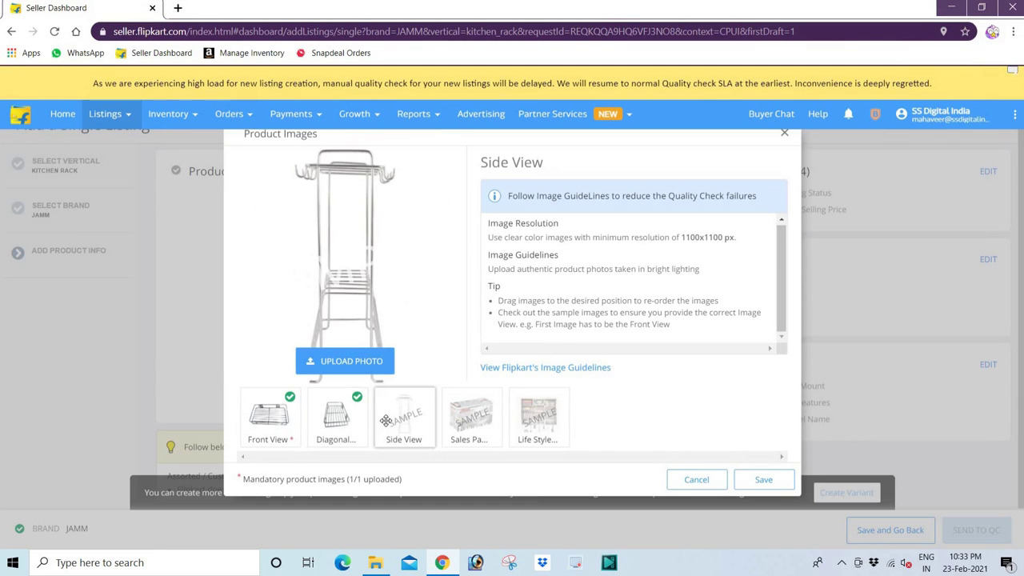
{"action": "left_click", "coordinate": [360, 362]}
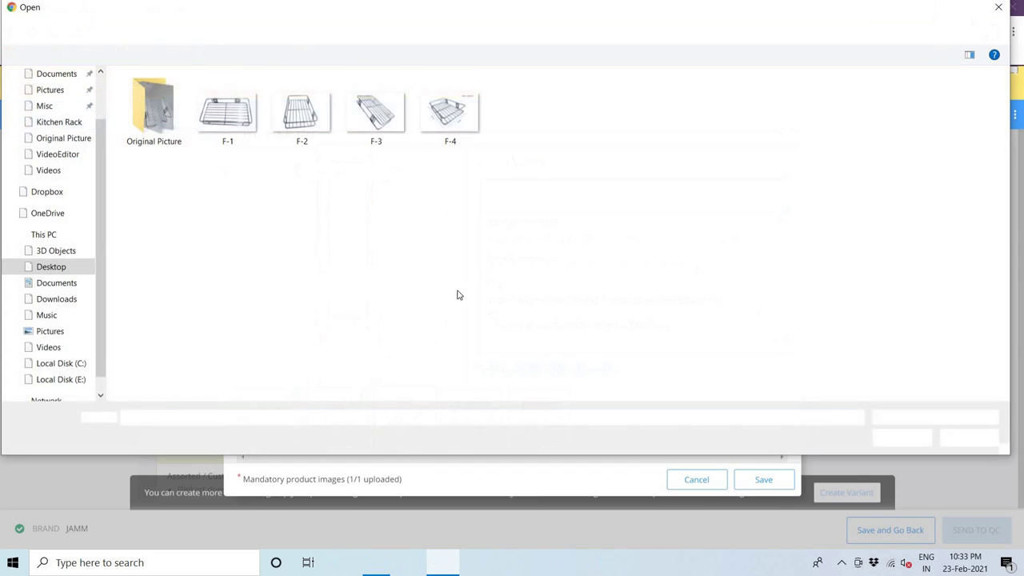
{"action": "left_click", "coordinate": [375, 112]}
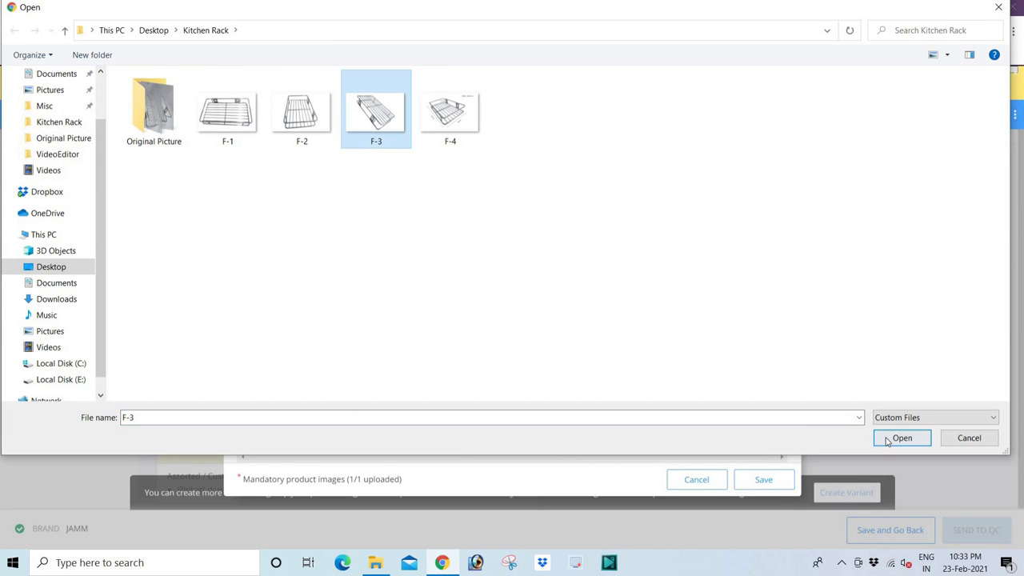
{"action": "left_click", "coordinate": [883, 439]}
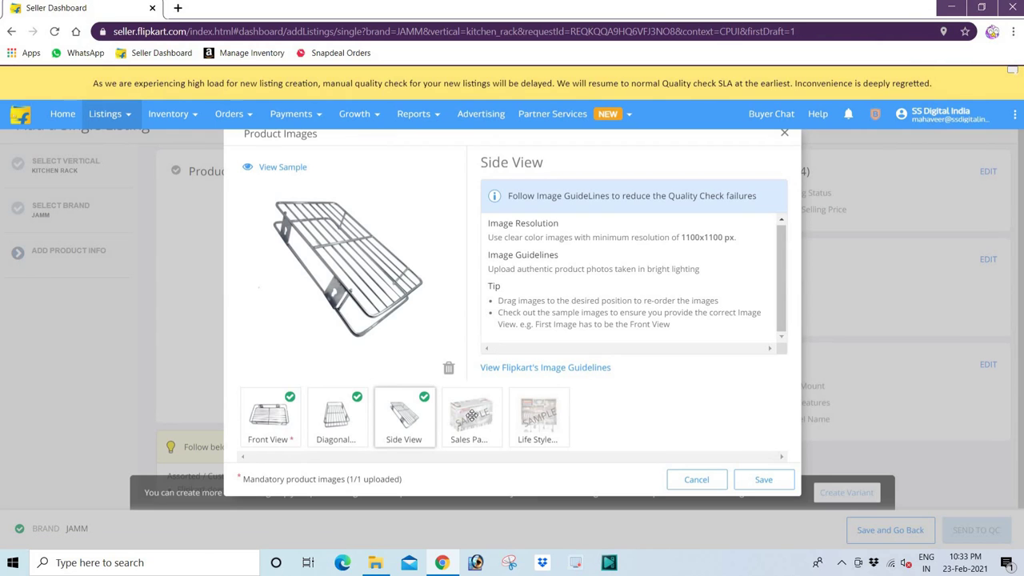
Step: Upload photo F-4 as the Sales Package image and save the product images
{"action": "left_click", "coordinate": [470, 413]}
{"action": "left_click", "coordinate": [336, 363]}
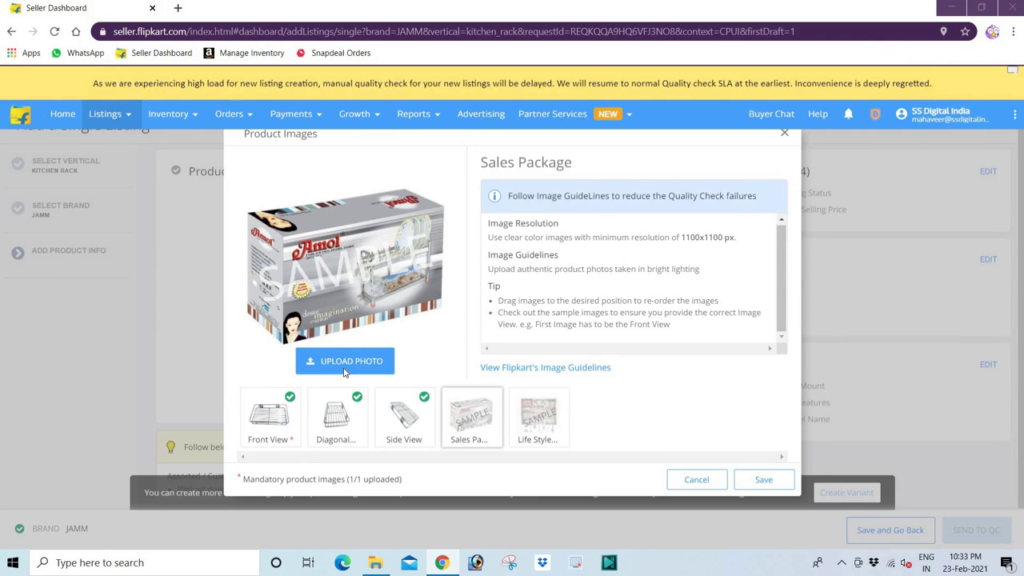
{"action": "left_click", "coordinate": [449, 108]}
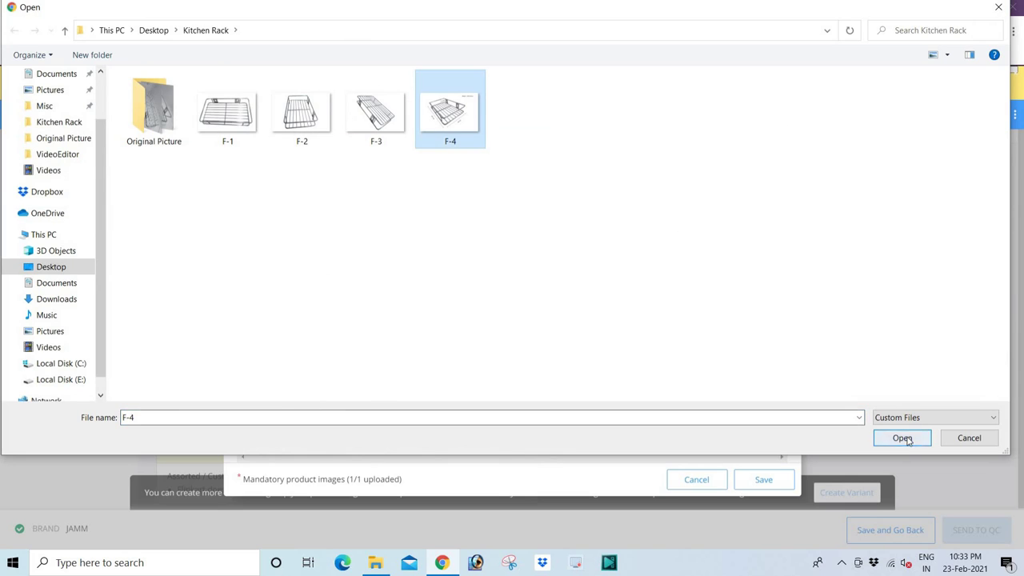
{"action": "left_click", "coordinate": [902, 438]}
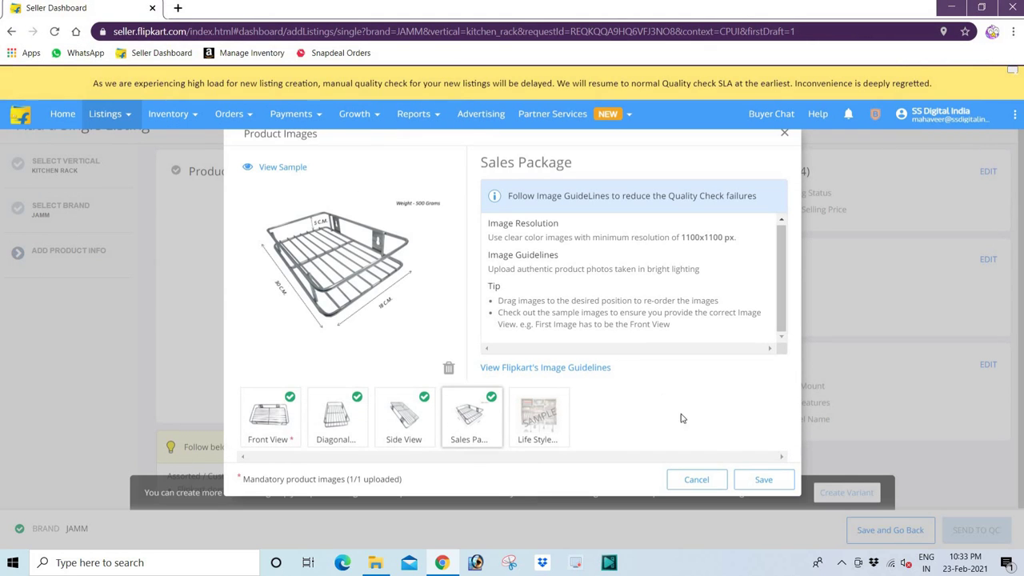
{"action": "left_click", "coordinate": [756, 481]}
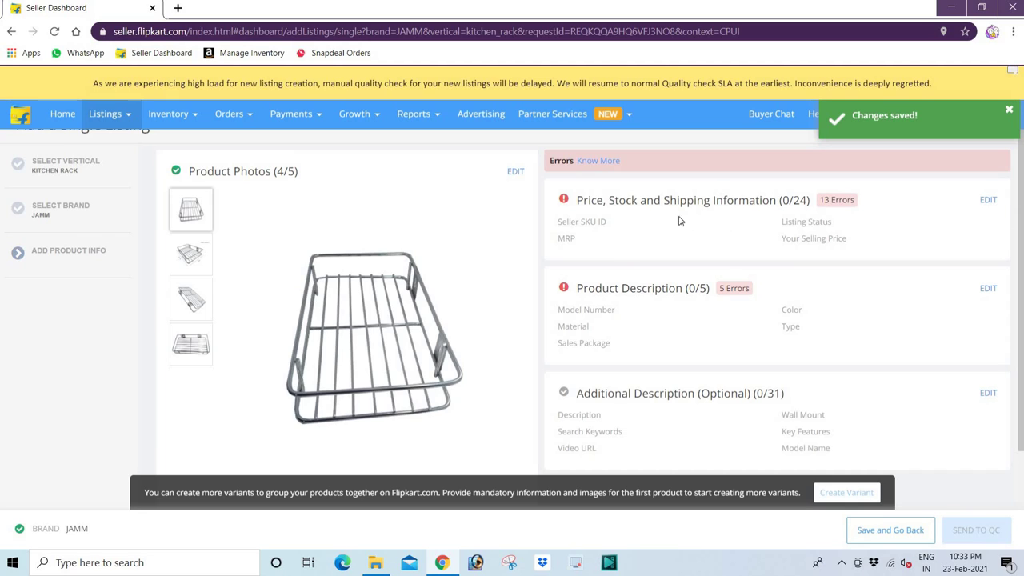
Step: Edit the Price, Stock and Shipping Information, entering Seller SKU ID SSDL-KTR001 and setting the listing status to Active
{"action": "left_click", "coordinate": [983, 201]}
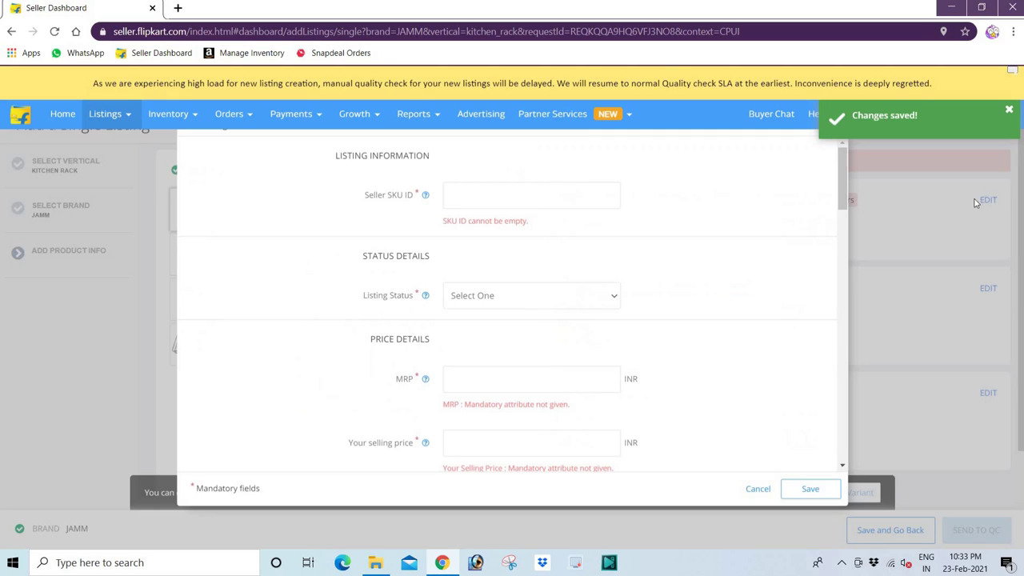
{"action": "left_click", "coordinate": [475, 193]}
{"action": "type", "text": "TR001"}
{"action": "left_click", "coordinate": [484, 297]}
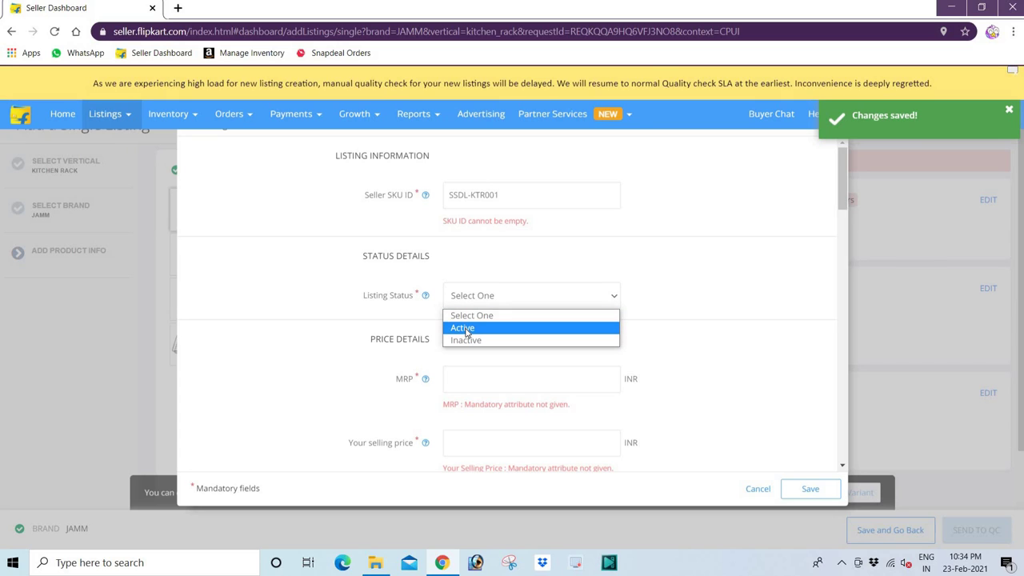
{"action": "left_click", "coordinate": [467, 329]}
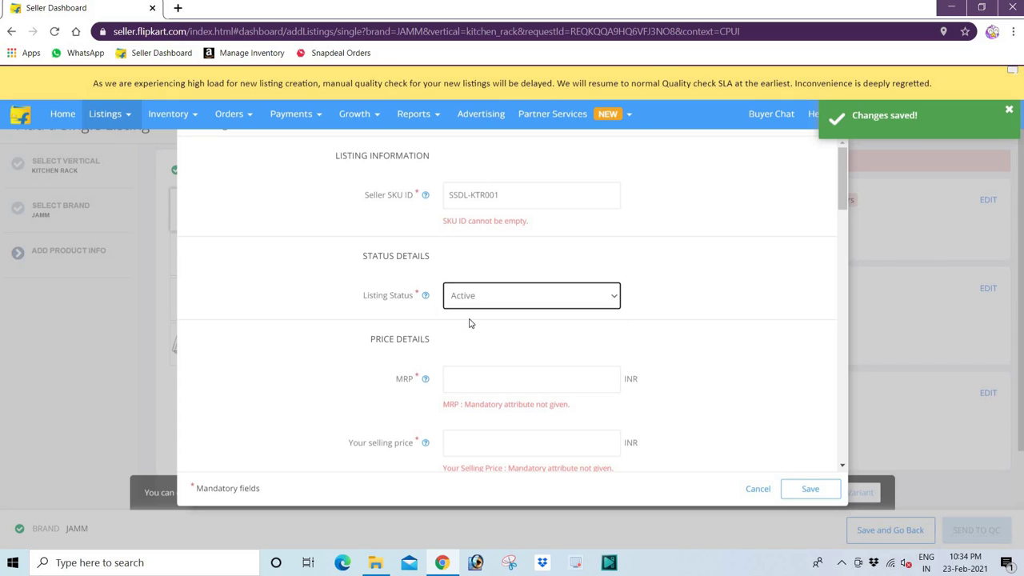
Step: Enter an MRP of 699 INR and a selling price of 499 INR in the price details
{"action": "scroll", "coordinate": [470, 323], "scroll_direction": "down", "scroll_amount": 2}
{"action": "left_click", "coordinate": [466, 247]}
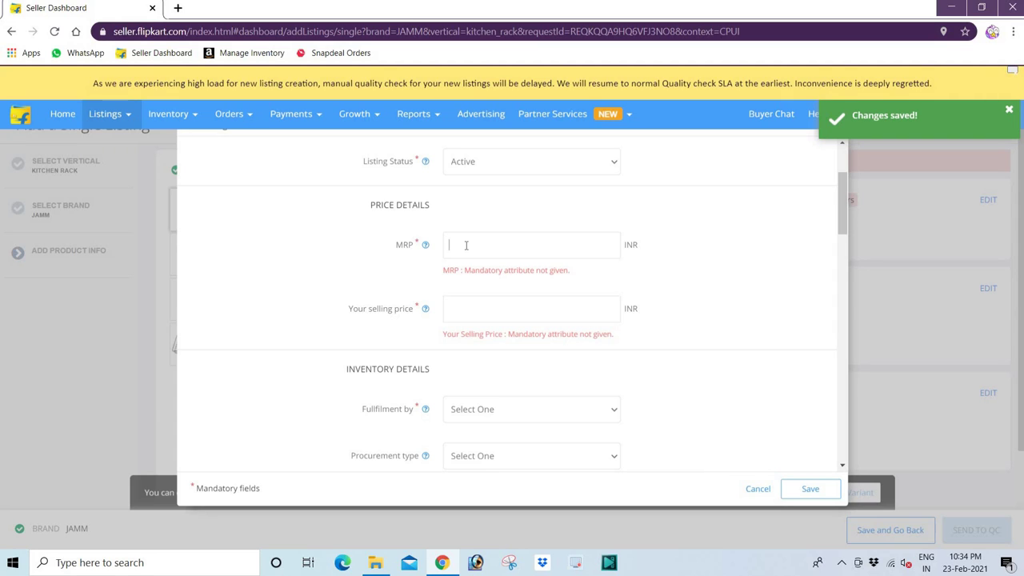
{"action": "type", "text": "699"}
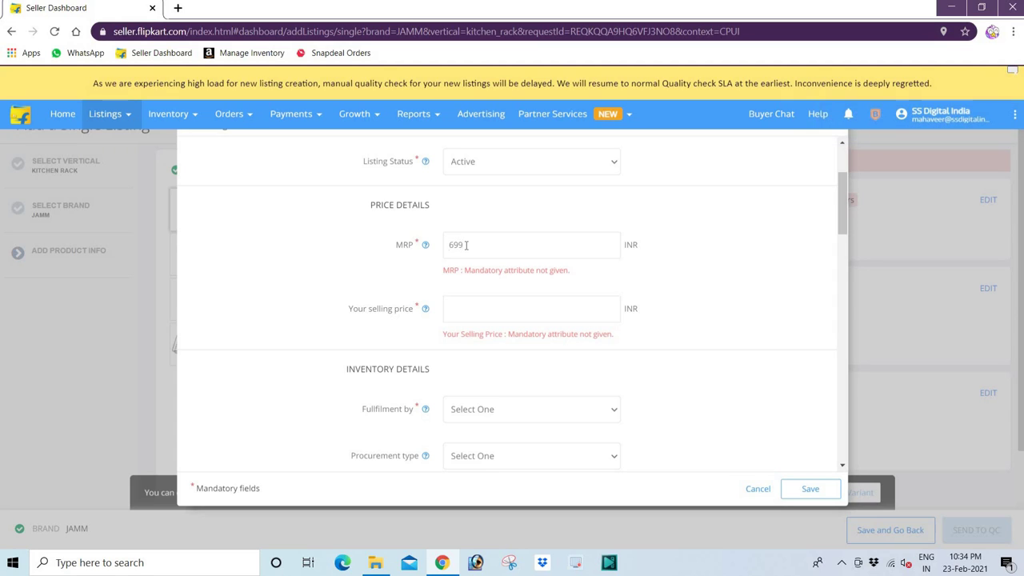
{"action": "left_click", "coordinate": [456, 308]}
{"action": "type", "text": "499"}
Step: Set the inventory's fulfilment to Seller and its procurement type to Instock
{"action": "scroll", "coordinate": [534, 294], "scroll_direction": "down", "scroll_amount": 2}
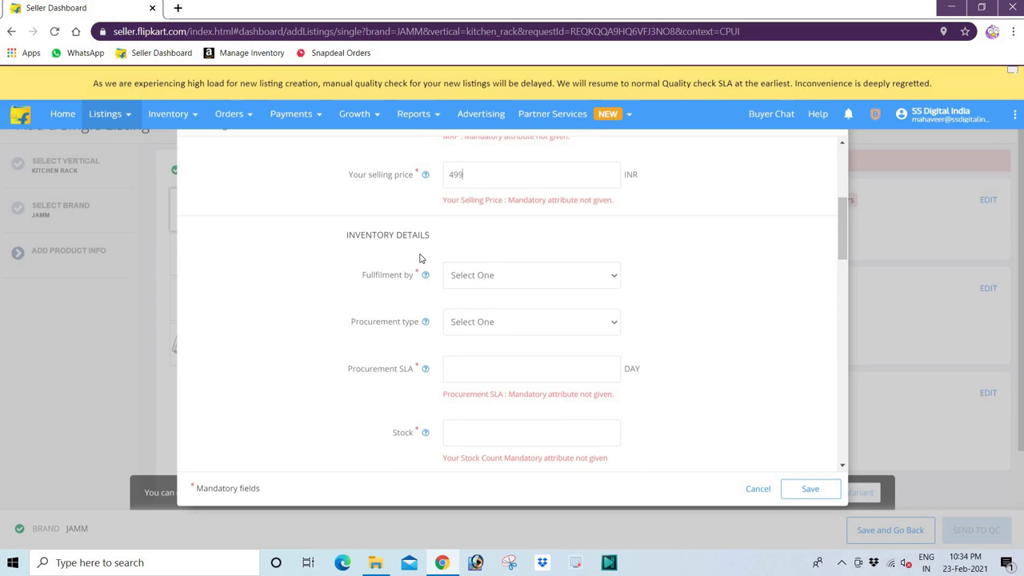
{"action": "left_click", "coordinate": [483, 277]}
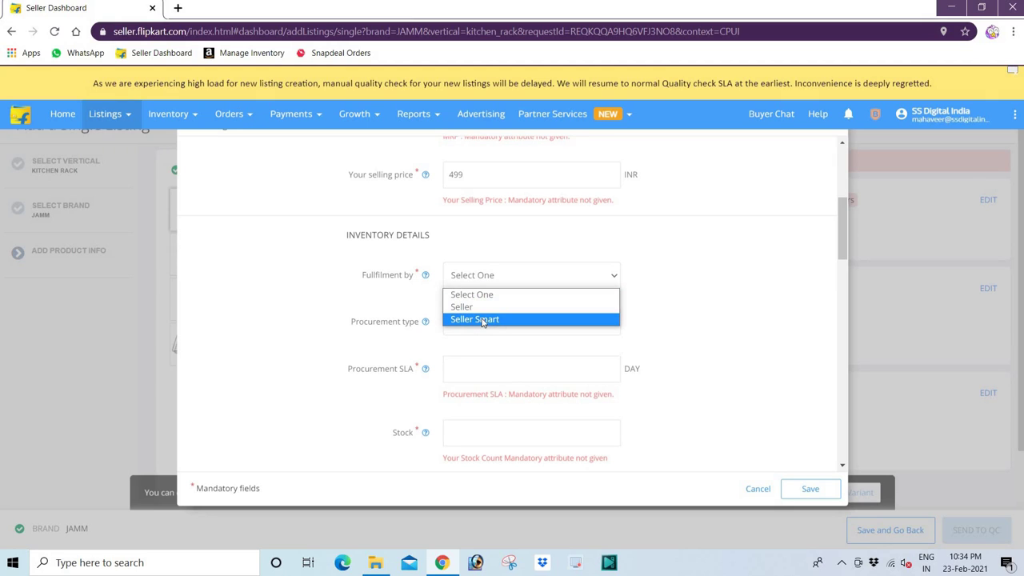
{"action": "left_click", "coordinate": [462, 310]}
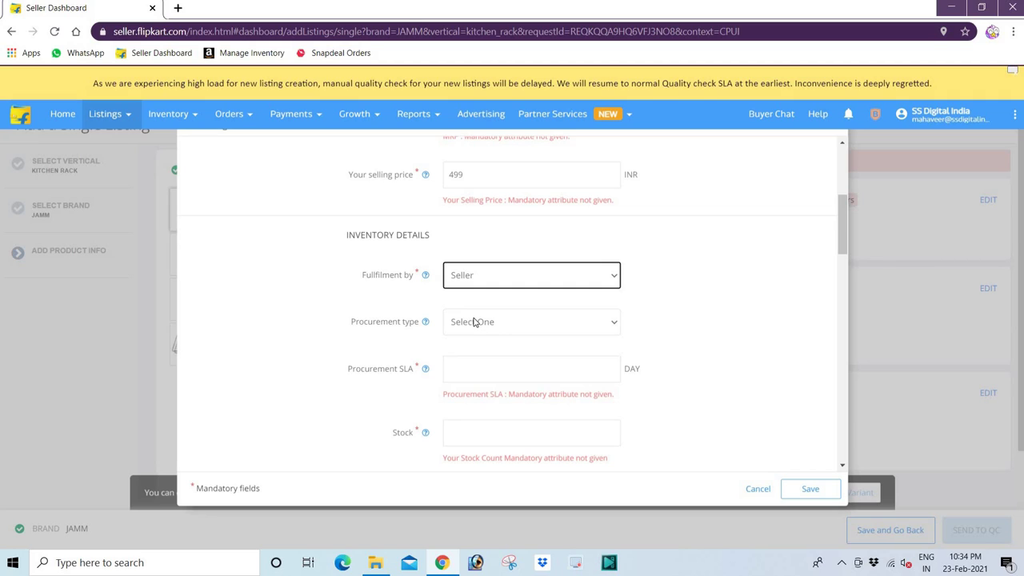
{"action": "left_click", "coordinate": [478, 322]}
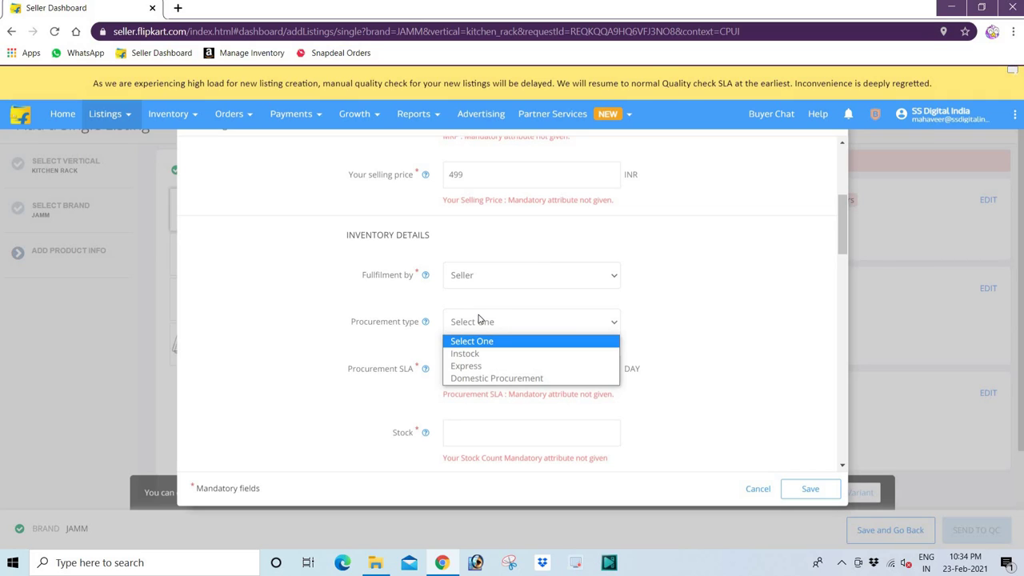
{"action": "left_click", "coordinate": [478, 352]}
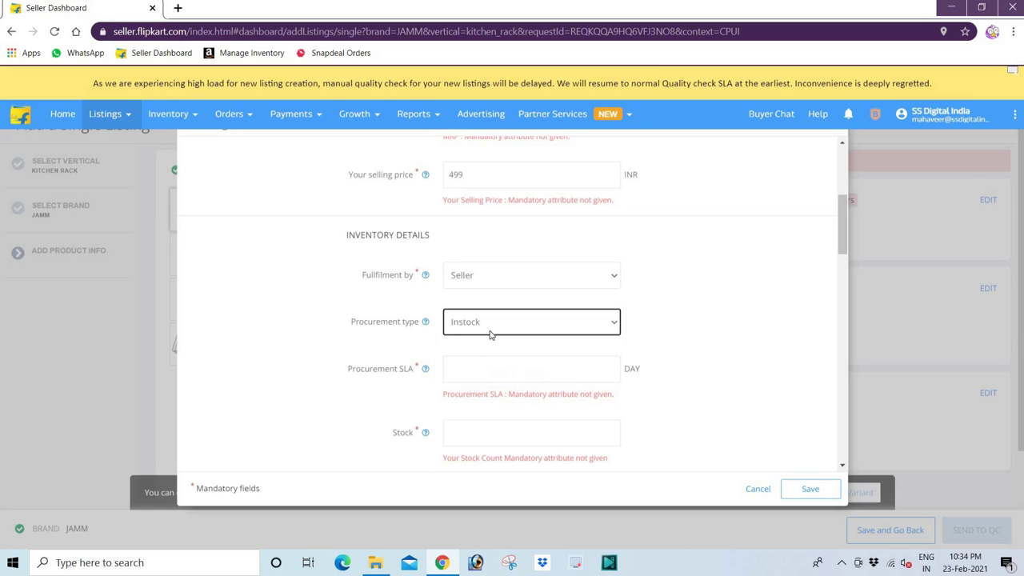
Step: Set the procurement SLA to 2 days and the stock to 20
{"action": "scroll", "coordinate": [486, 336], "scroll_direction": "down", "scroll_amount": 1}
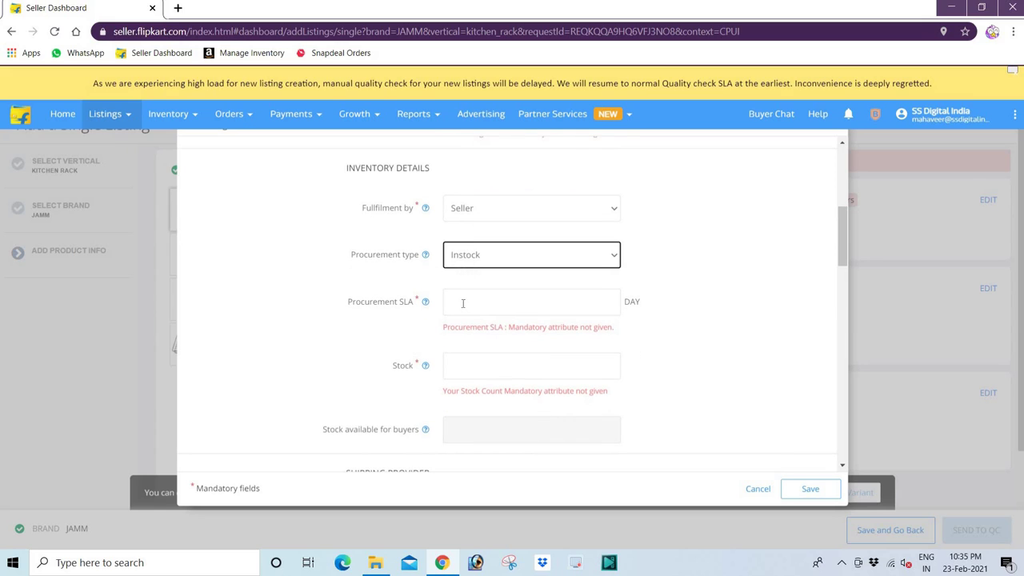
{"action": "left_click", "coordinate": [462, 303]}
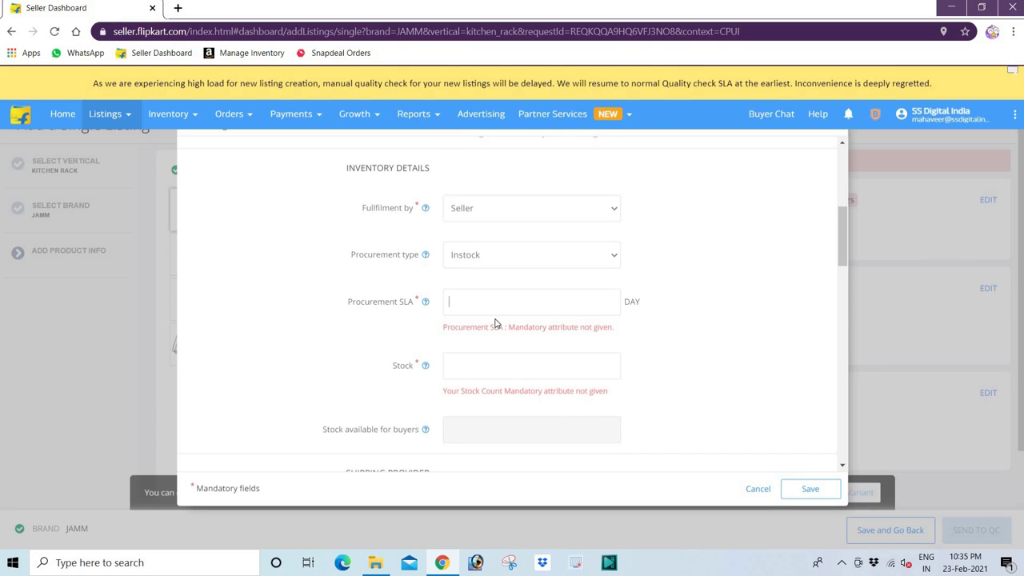
{"action": "type", "text": "2"}
{"action": "scroll", "coordinate": [484, 320], "scroll_direction": "down", "scroll_amount": 2}
{"action": "left_click", "coordinate": [468, 232]}
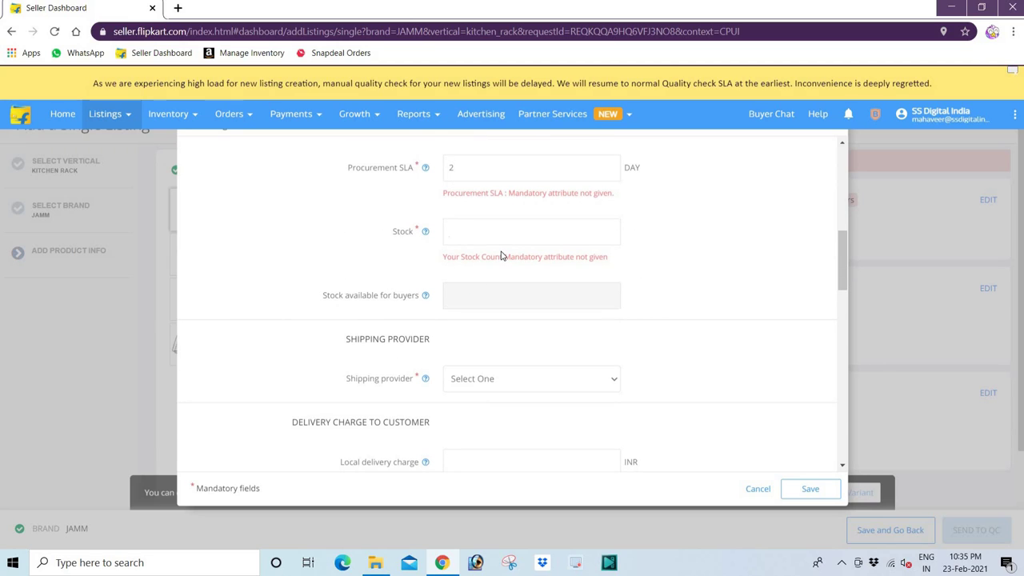
{"action": "type", "text": "20"}
Step: Choose Flipkart as the shipping provider for the listing
{"action": "scroll", "coordinate": [470, 295], "scroll_direction": "down", "scroll_amount": 1}
{"action": "left_click", "coordinate": [471, 313]}
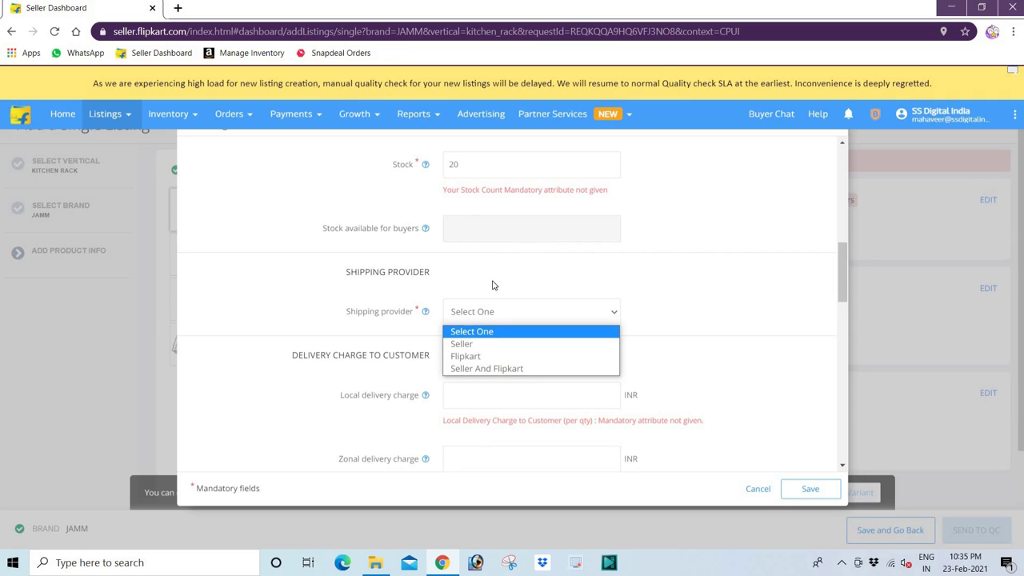
{"action": "left_click", "coordinate": [460, 360]}
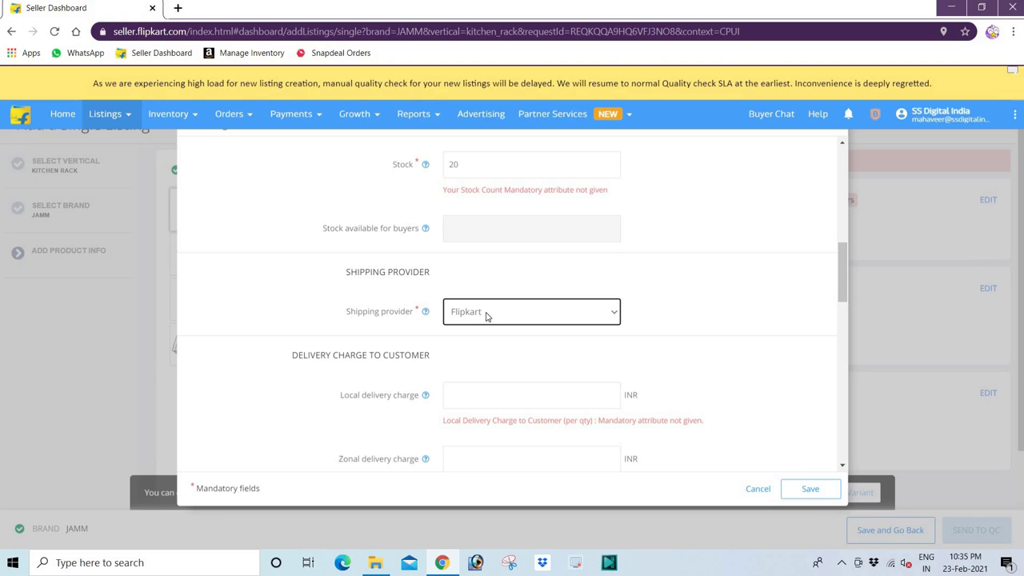
{"action": "scroll", "coordinate": [496, 367], "scroll_direction": "down", "scroll_amount": 1}
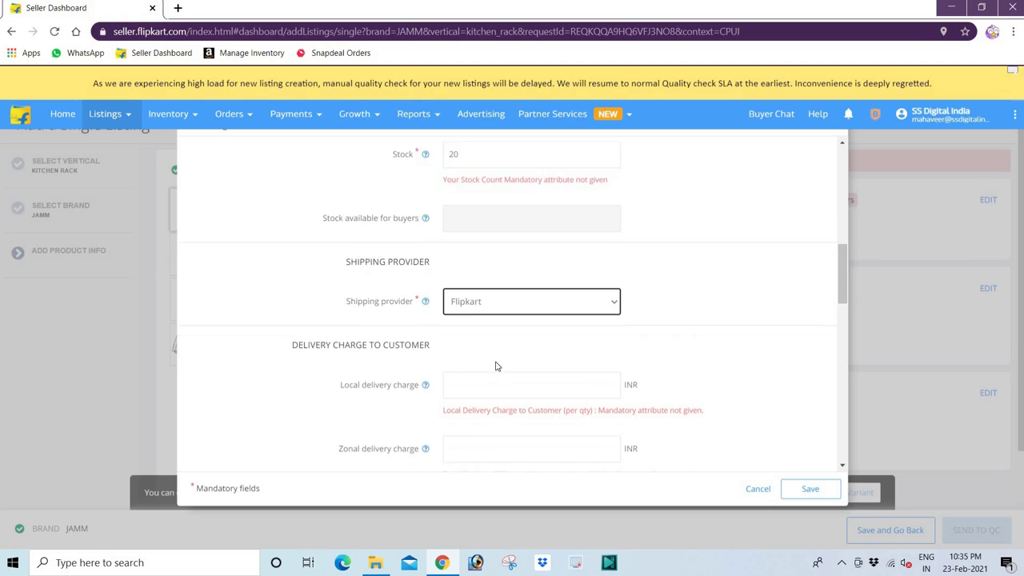
Step: Set the customer delivery charges to 40 INR local, 47 INR zonal and 60 INR national
{"action": "left_click", "coordinate": [463, 328]}
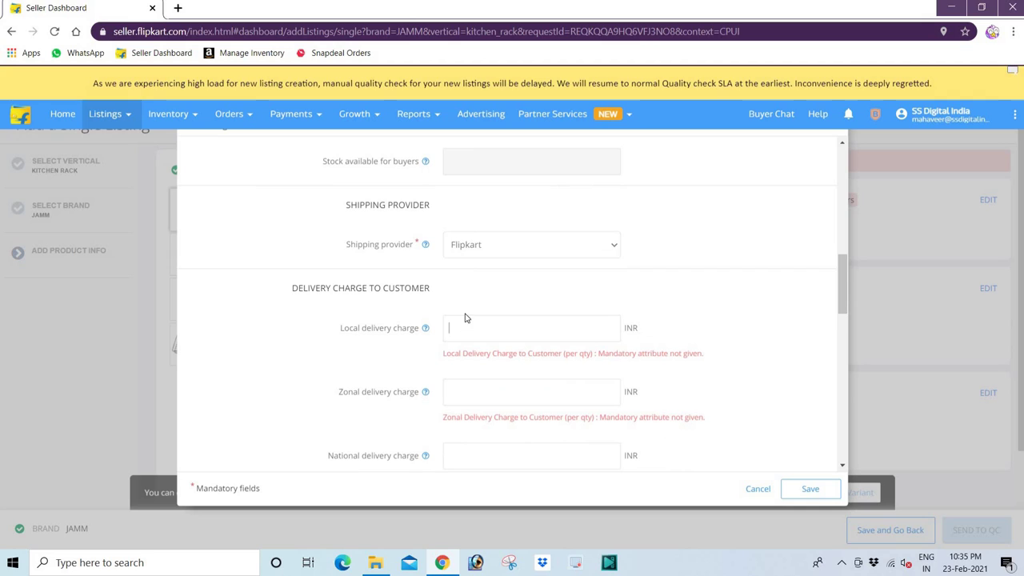
{"action": "scroll", "coordinate": [464, 320], "scroll_direction": "down", "scroll_amount": 1}
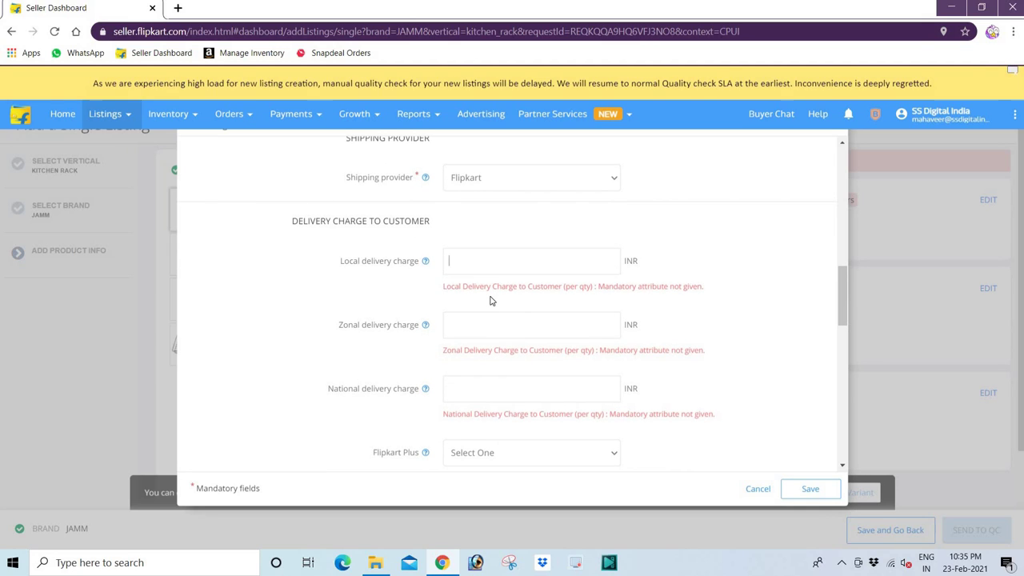
{"action": "type", "text": "4"}
{"action": "type", "text": "0"}
{"action": "type", "text": "47"}
{"action": "scroll", "coordinate": [463, 321], "scroll_direction": "down", "scroll_amount": 1}
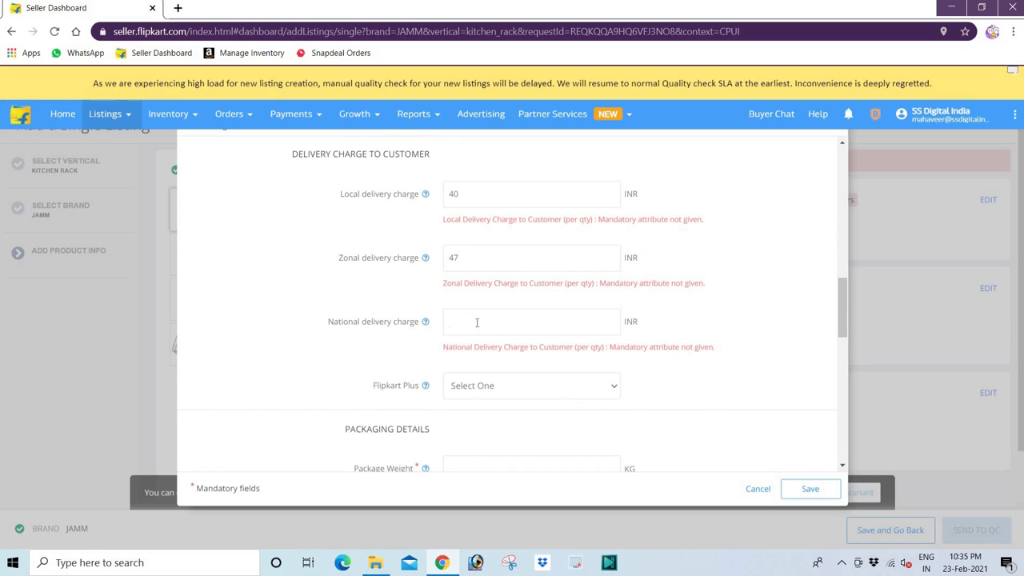
{"action": "left_click", "coordinate": [477, 322]}
{"action": "type", "text": "60"}
{"action": "scroll", "coordinate": [472, 324], "scroll_direction": "down", "scroll_amount": 1}
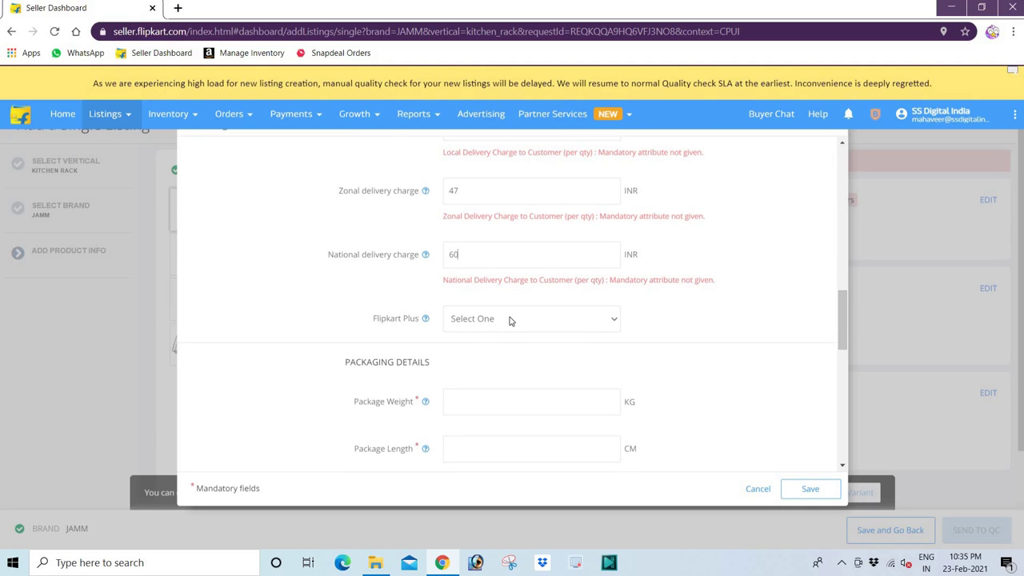
{"action": "scroll", "coordinate": [507, 320], "scroll_direction": "down", "scroll_amount": 1}
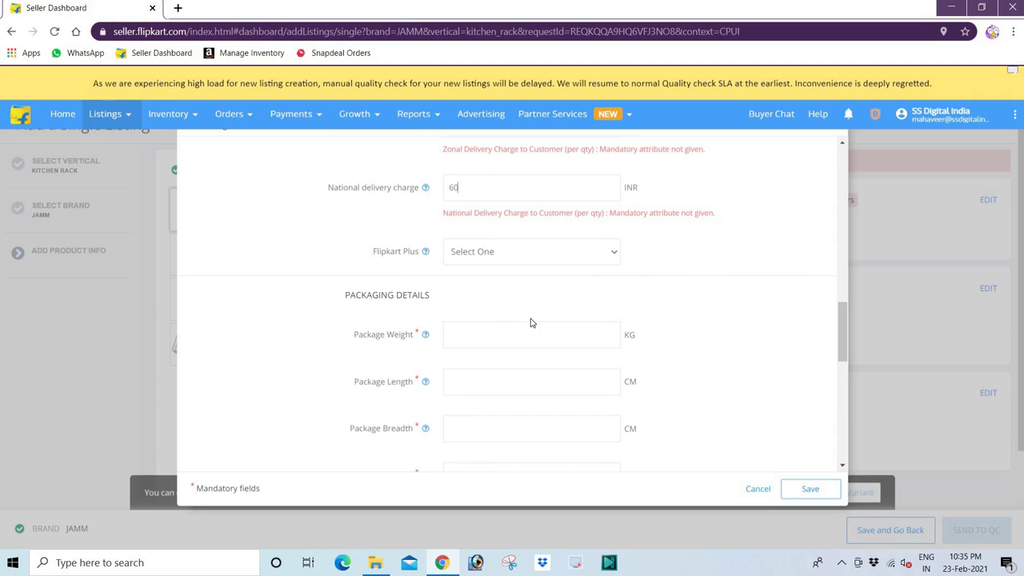
{"action": "left_click", "coordinate": [490, 253]}
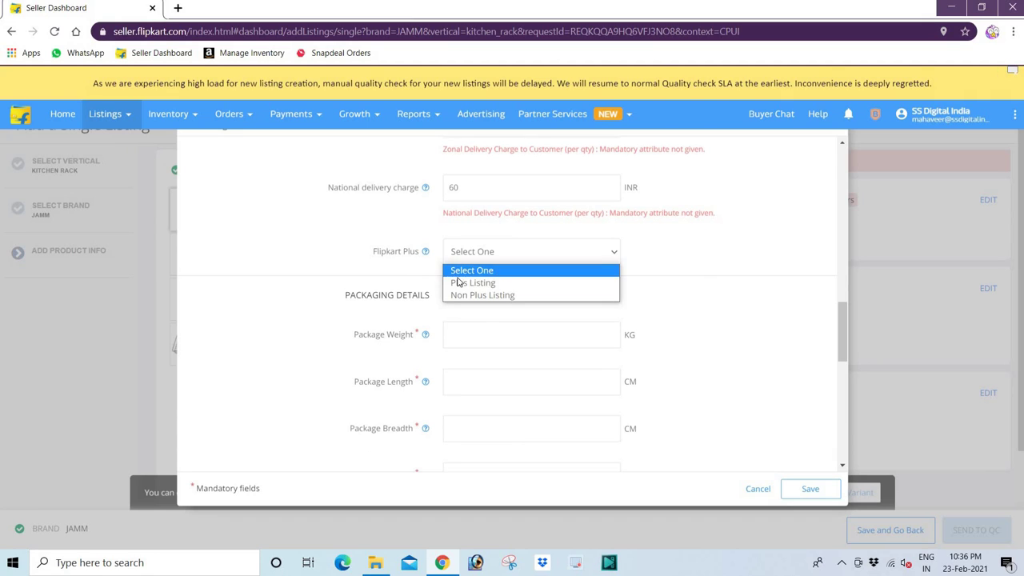
{"action": "left_click", "coordinate": [414, 272]}
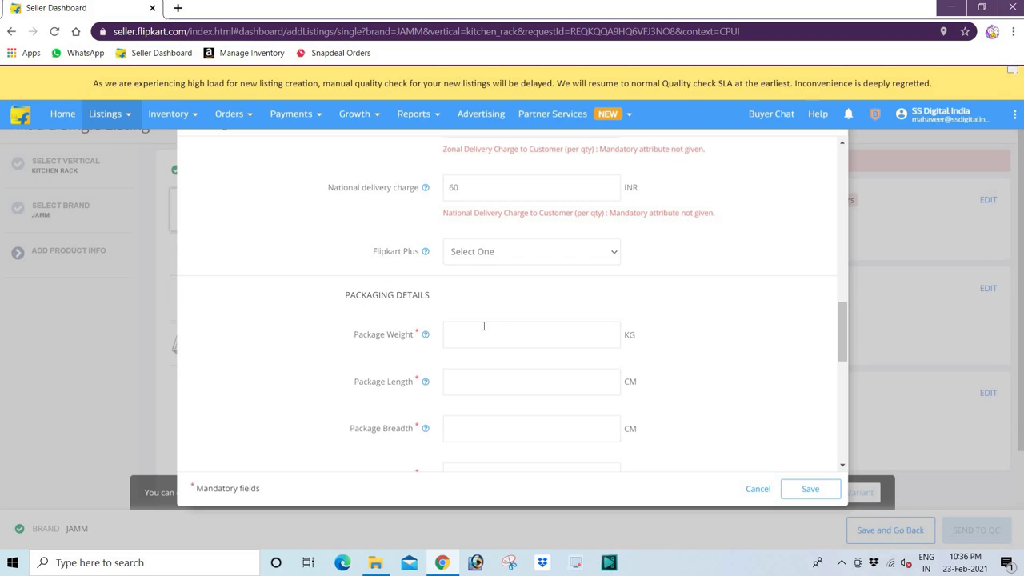
Step: Open the Product Details text file in the Kitchen Rack folder and set the listing's package weight to .500 kg
{"action": "scroll", "coordinate": [479, 327], "scroll_direction": "down", "scroll_amount": 1}
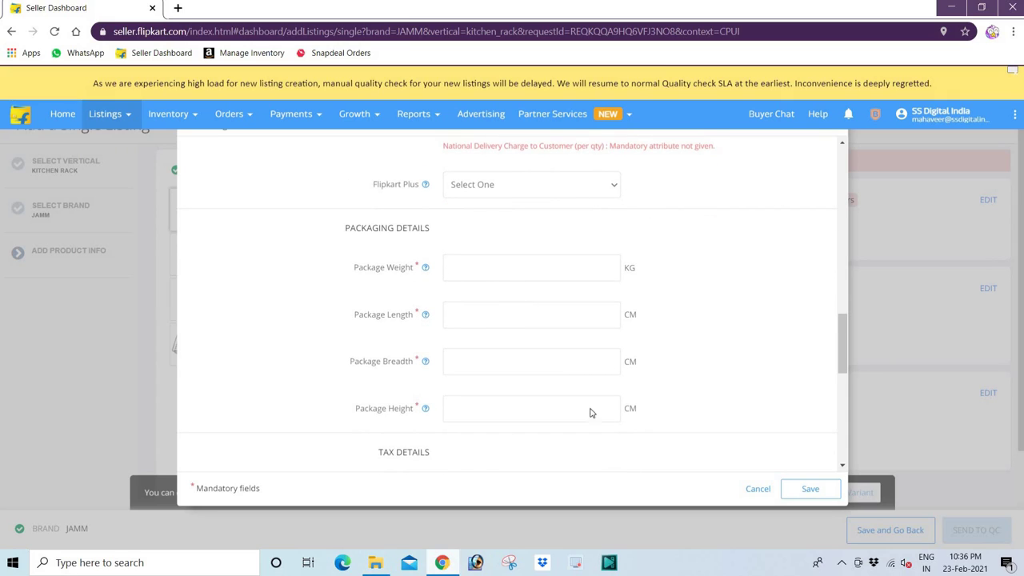
{"action": "left_click", "coordinate": [951, 7]}
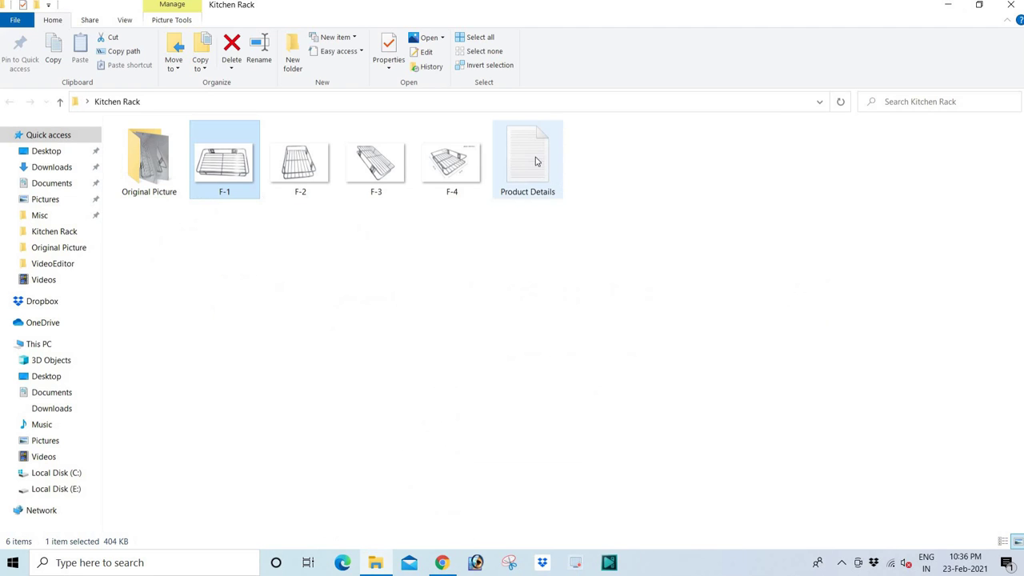
{"action": "double_click", "coordinate": [537, 162]}
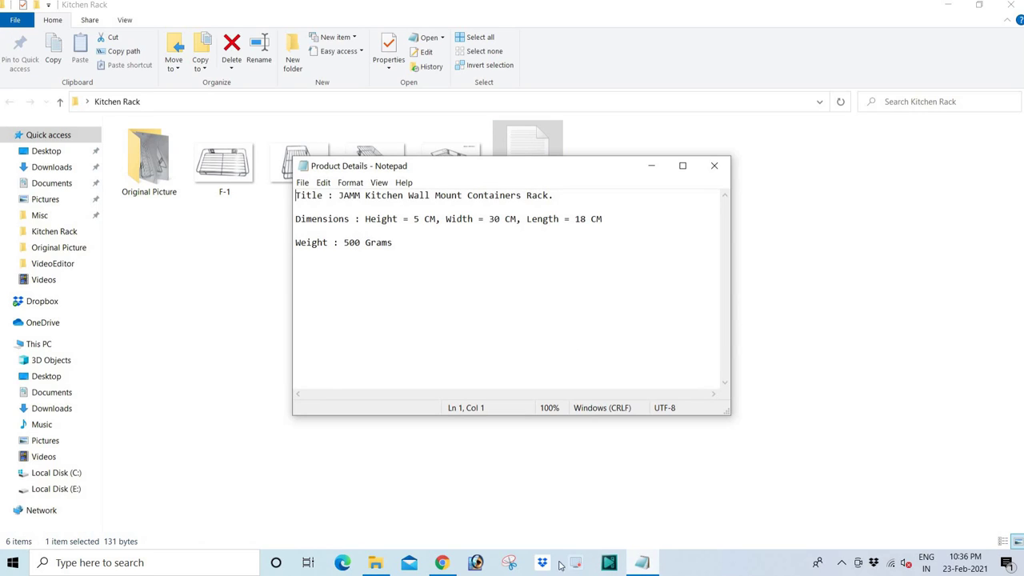
{"action": "left_click", "coordinate": [442, 563]}
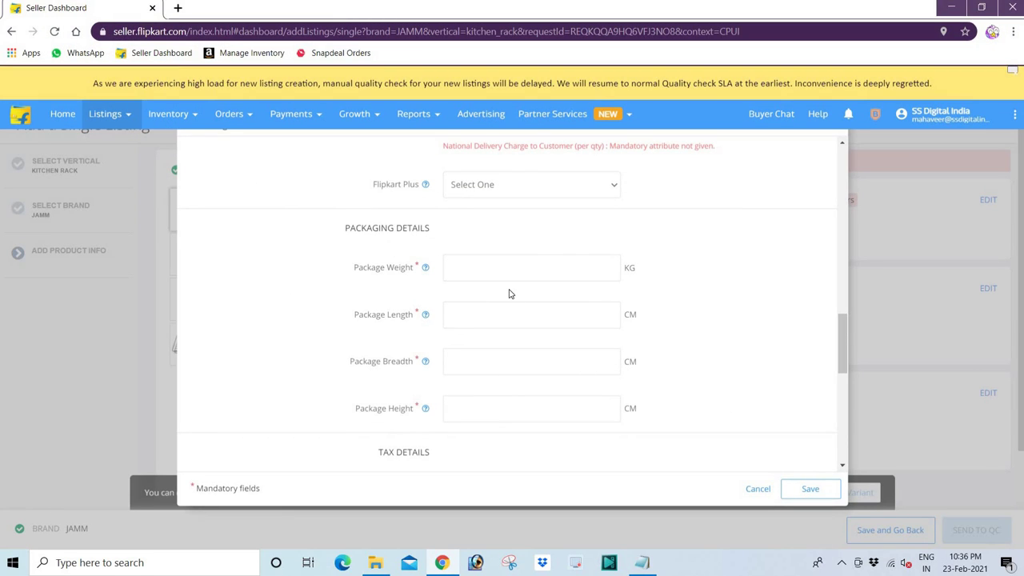
{"action": "type", "text": ".500"}
Step: Enter the package dimensions from the Product Details notes: length 18 cm, breadth 30 cm and height 5 cm
{"action": "left_click", "coordinate": [641, 563]}
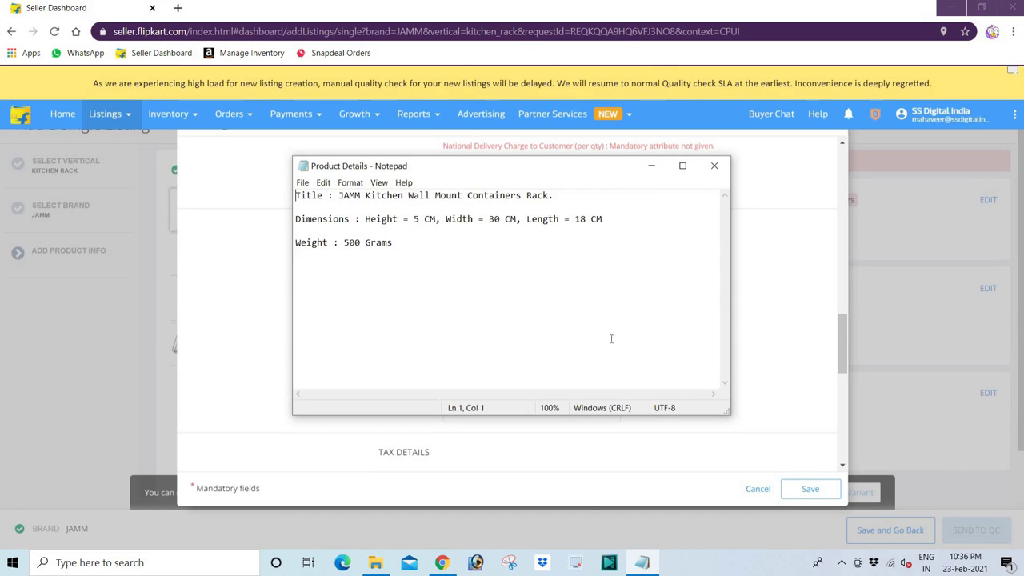
{"action": "left_click", "coordinate": [286, 293]}
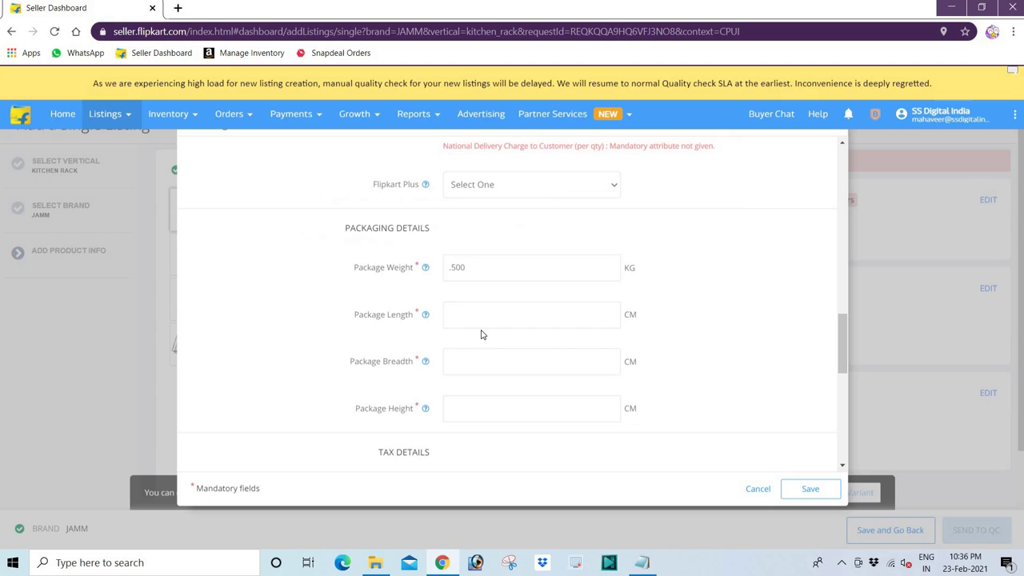
{"action": "type", "text": "18"}
{"action": "left_click", "coordinate": [642, 563]}
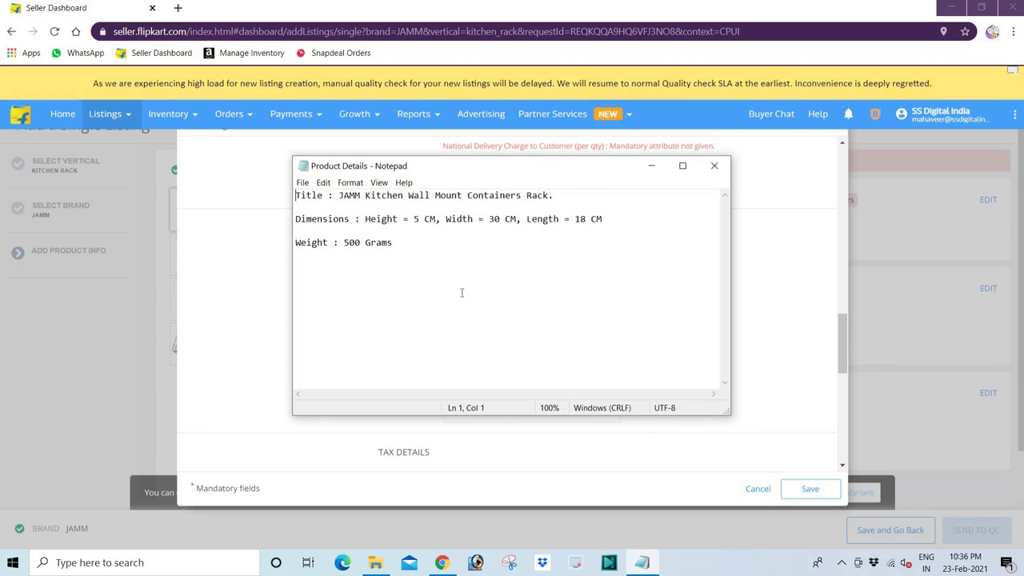
{"action": "left_click", "coordinate": [239, 311]}
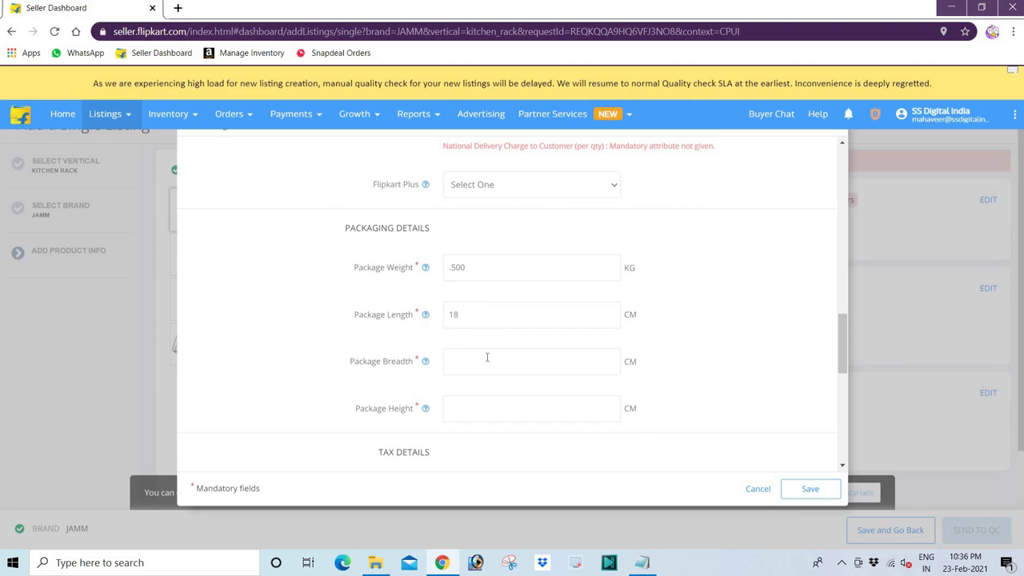
{"action": "left_click", "coordinate": [486, 357]}
{"action": "type", "text": "30"}
{"action": "left_click", "coordinate": [460, 408]}
{"action": "left_click", "coordinate": [642, 562]}
{"action": "left_click", "coordinate": [263, 384]}
Step: Find the relevant HSN codes for the tax details and select the Kitchenware code 44190020
{"action": "scroll", "coordinate": [495, 388], "scroll_direction": "down", "scroll_amount": 1}
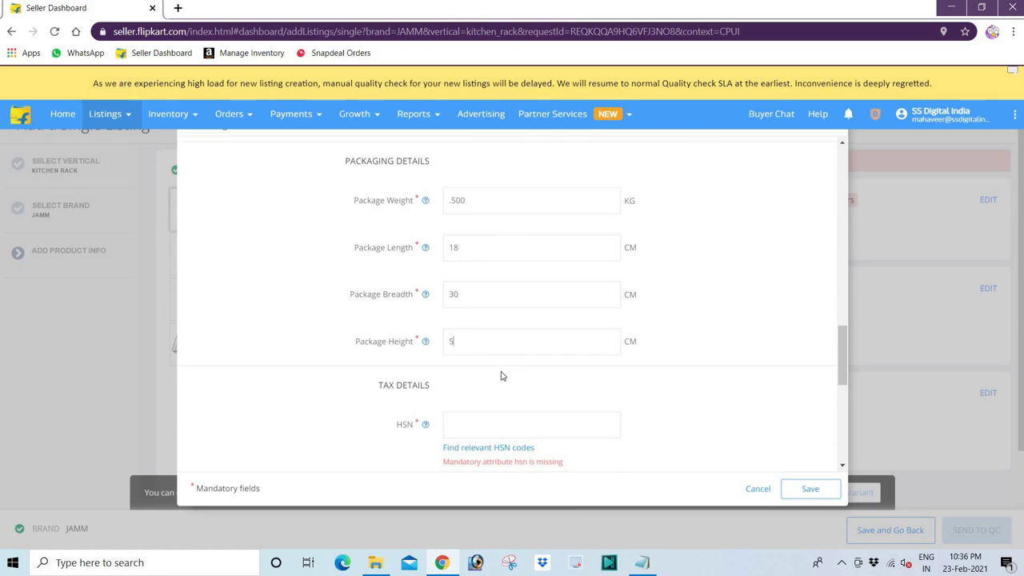
{"action": "scroll", "coordinate": [501, 372], "scroll_direction": "down", "scroll_amount": 1}
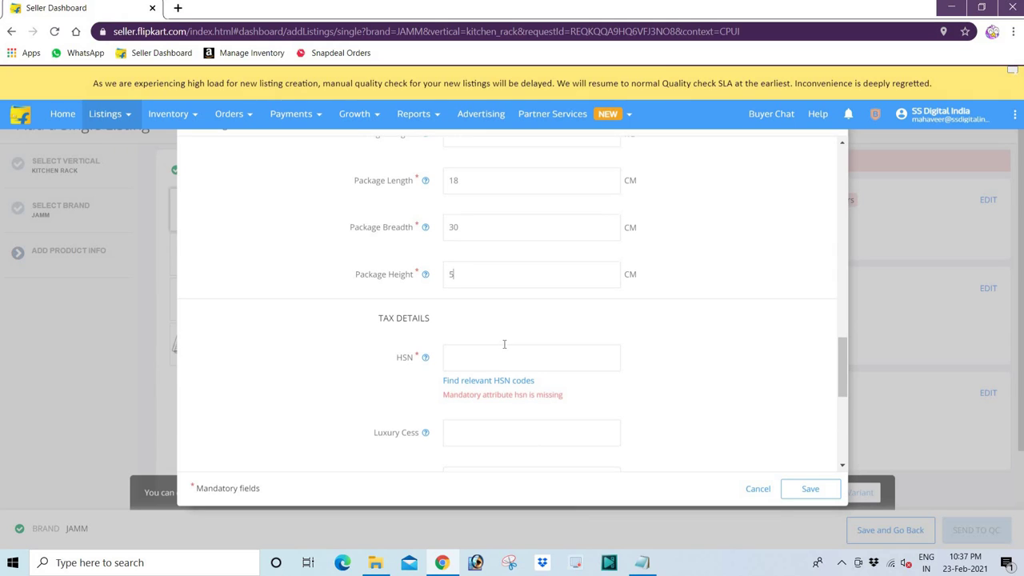
{"action": "scroll", "coordinate": [472, 304], "scroll_direction": "down", "scroll_amount": 1}
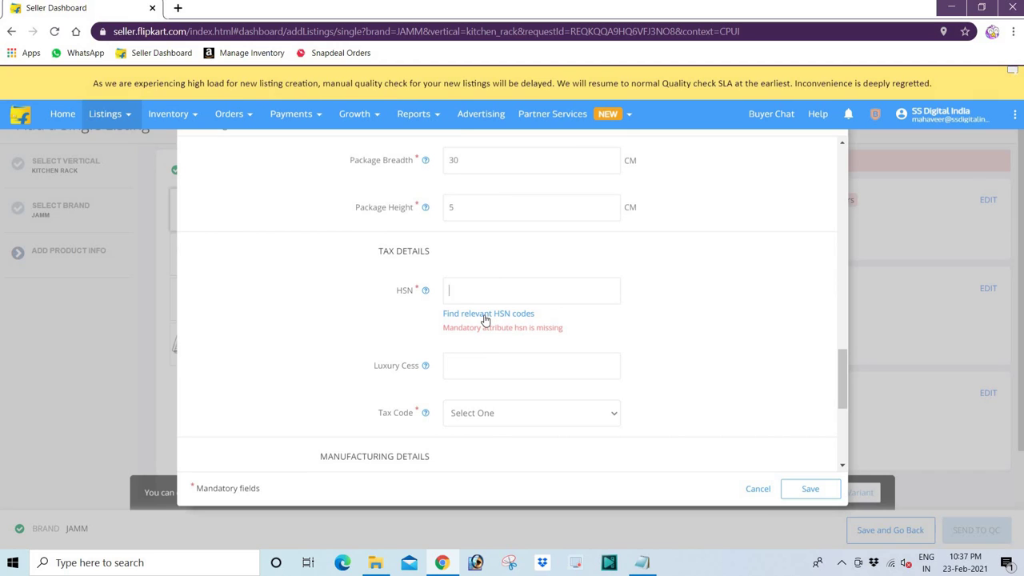
{"action": "left_click", "coordinate": [484, 318]}
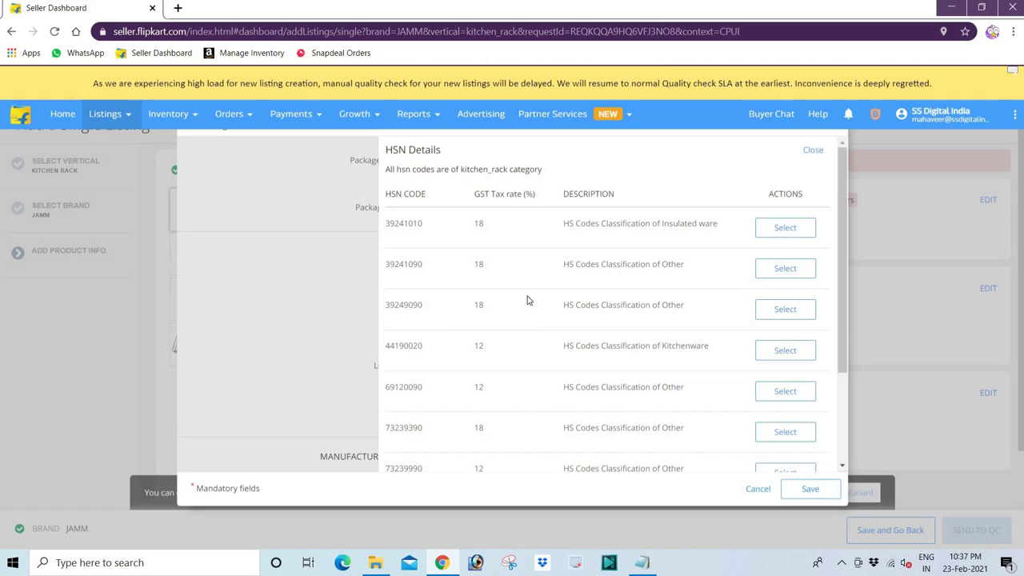
{"action": "scroll", "coordinate": [504, 296], "scroll_direction": "down", "scroll_amount": 3}
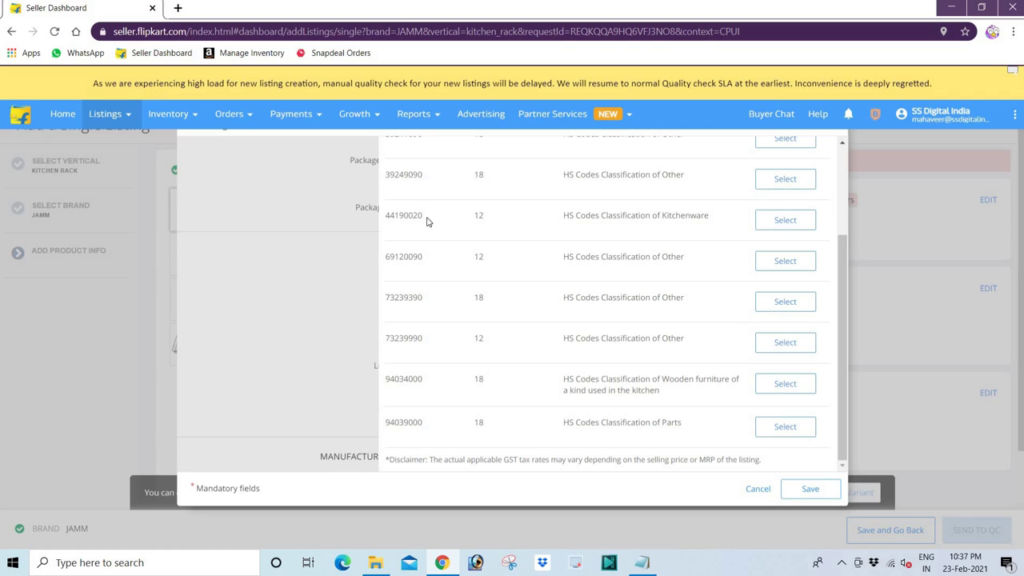
{"action": "left_click", "coordinate": [782, 225]}
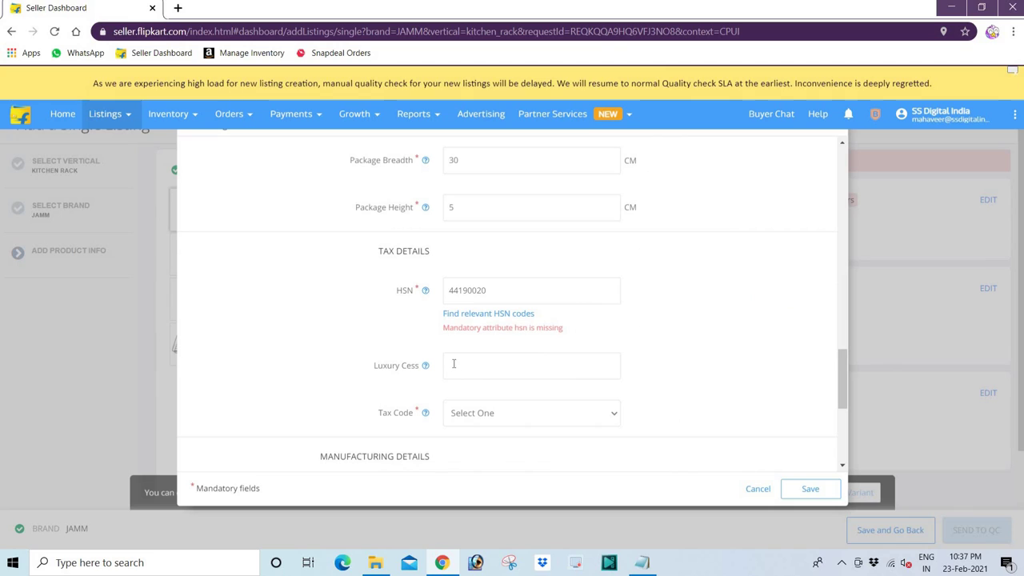
Step: Set the tax code to GST_12, leaving the luxury cess blank
{"action": "scroll", "coordinate": [466, 362], "scroll_direction": "down", "scroll_amount": 1}
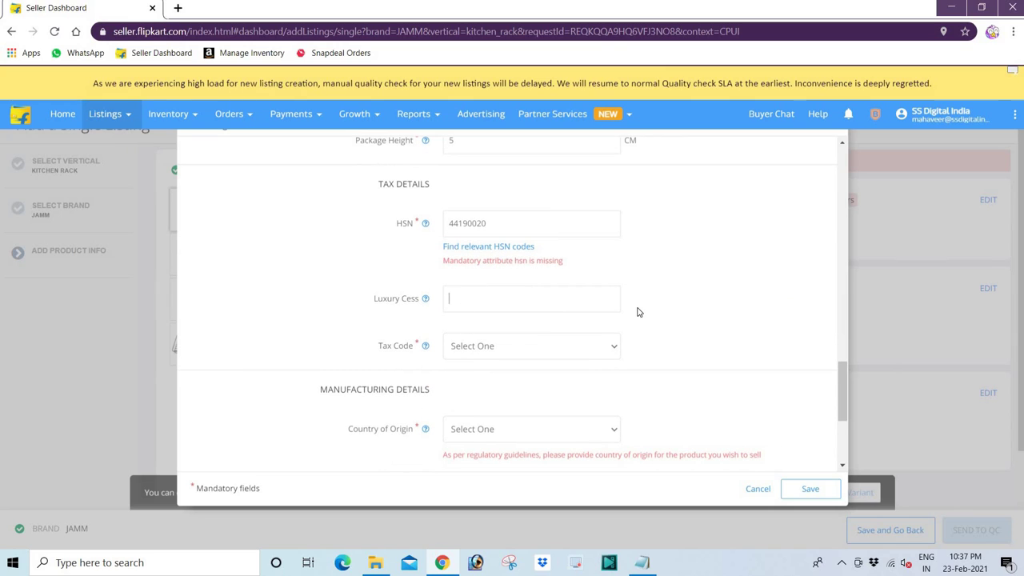
{"action": "left_click", "coordinate": [478, 346]}
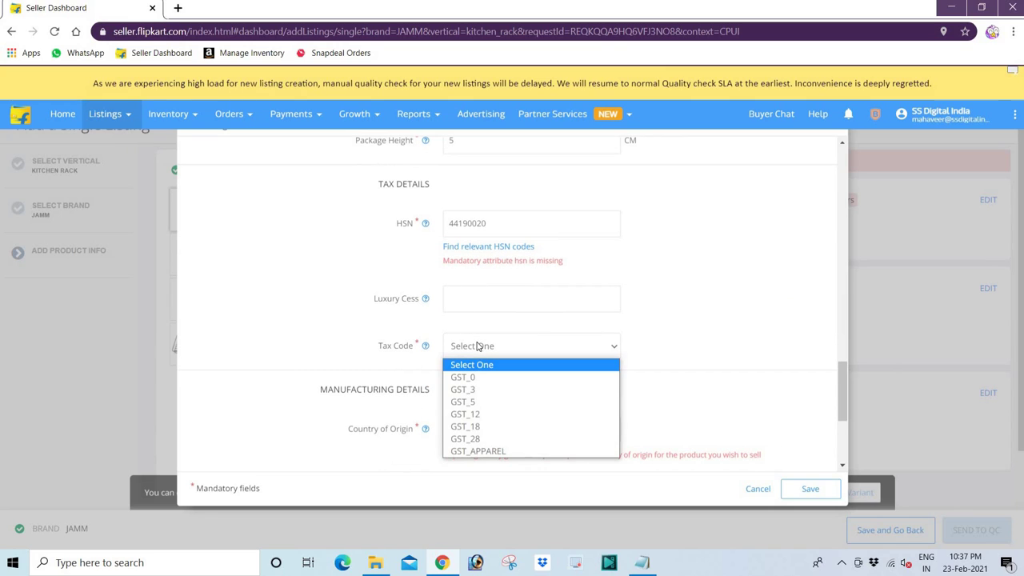
{"action": "left_click", "coordinate": [477, 416]}
Step: Choose India as the country of origin in the manufacturing details
{"action": "scroll", "coordinate": [502, 386], "scroll_direction": "down", "scroll_amount": 1}
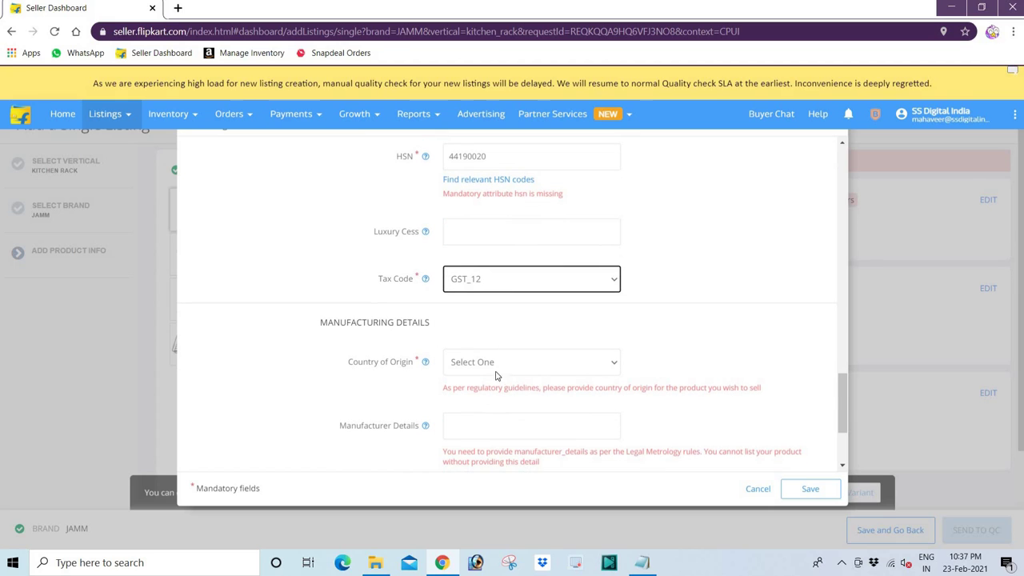
{"action": "left_click", "coordinate": [474, 364]}
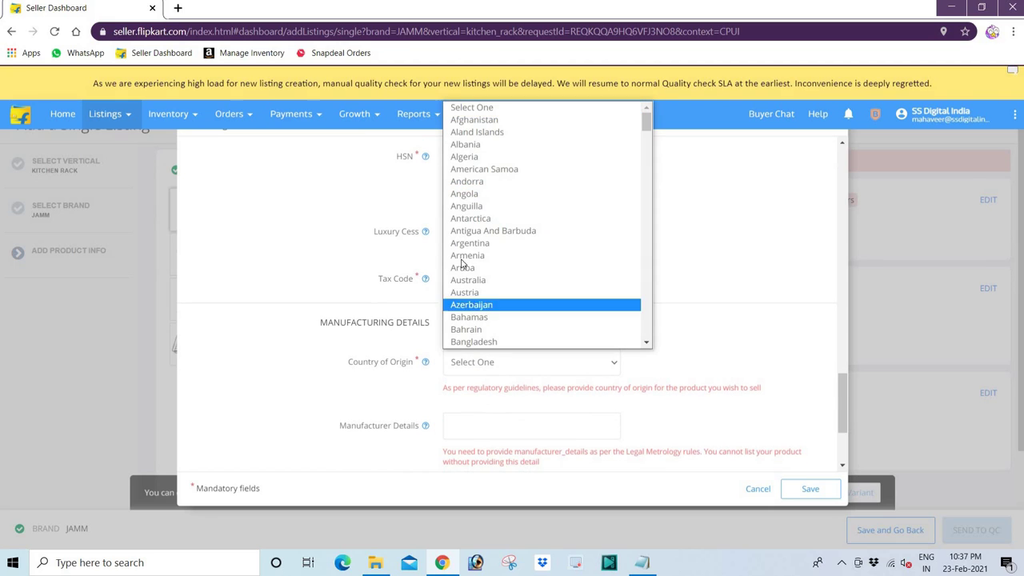
{"action": "scroll", "coordinate": [460, 264], "scroll_direction": "down", "scroll_amount": 8}
{"action": "scroll", "coordinate": [471, 252], "scroll_direction": "down", "scroll_amount": 3}
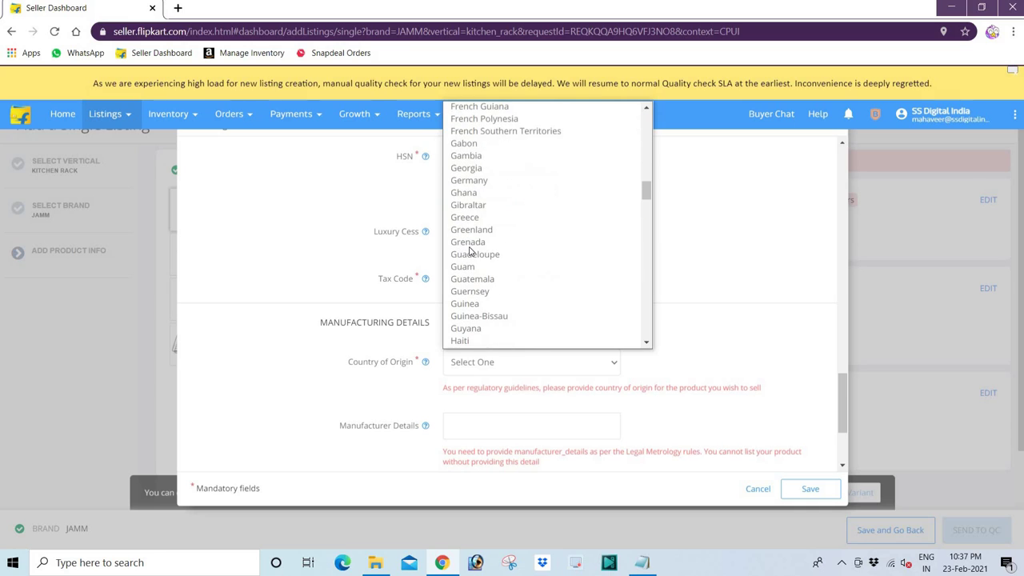
{"action": "scroll", "coordinate": [471, 251], "scroll_direction": "down", "scroll_amount": 3}
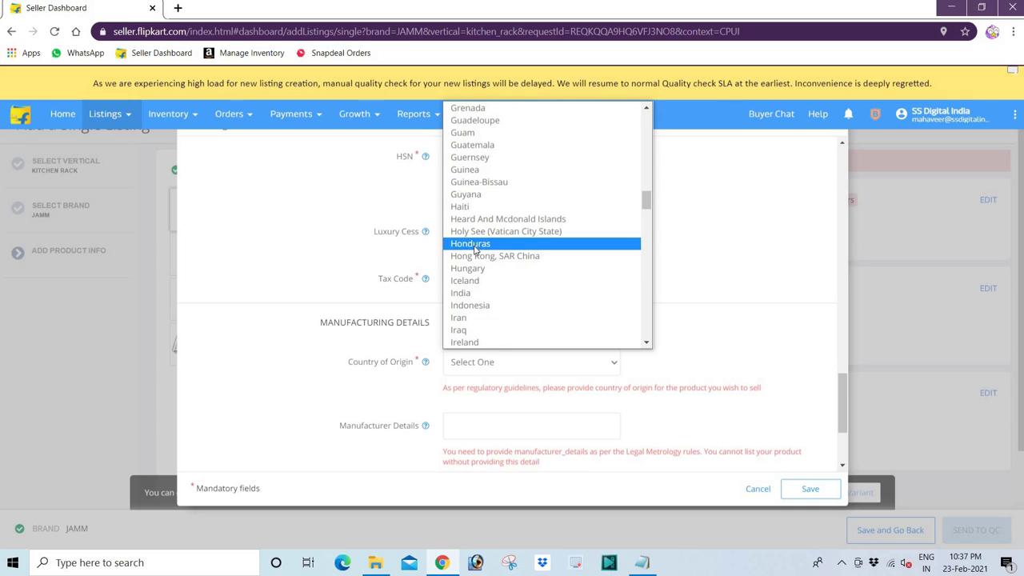
{"action": "left_click", "coordinate": [469, 293]}
Step: Save the price, stock and shipping information with the manufacturer and packer details left blank
{"action": "scroll", "coordinate": [504, 362], "scroll_direction": "down", "scroll_amount": 1}
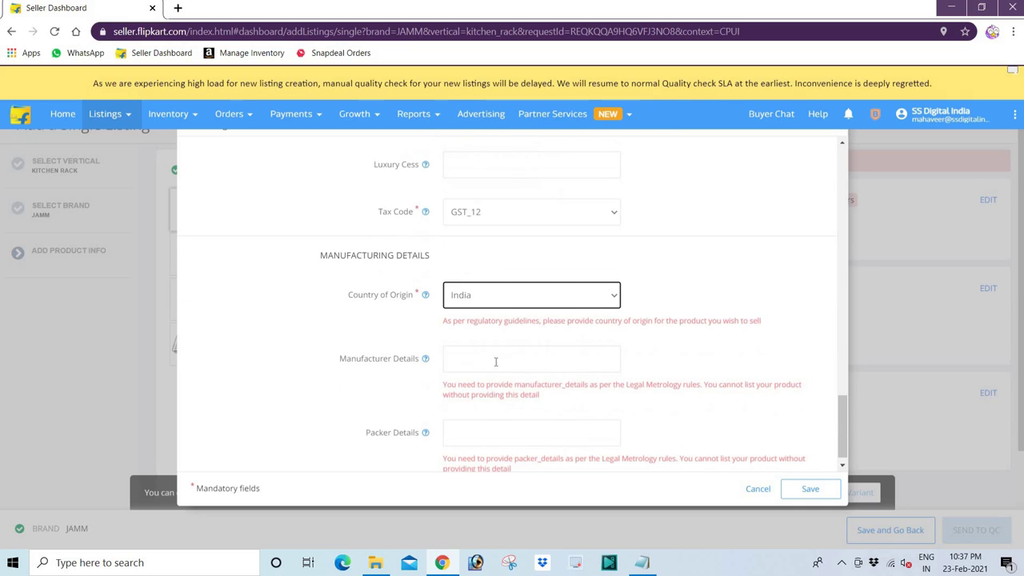
{"action": "scroll", "coordinate": [471, 322], "scroll_direction": "down", "scroll_amount": 1}
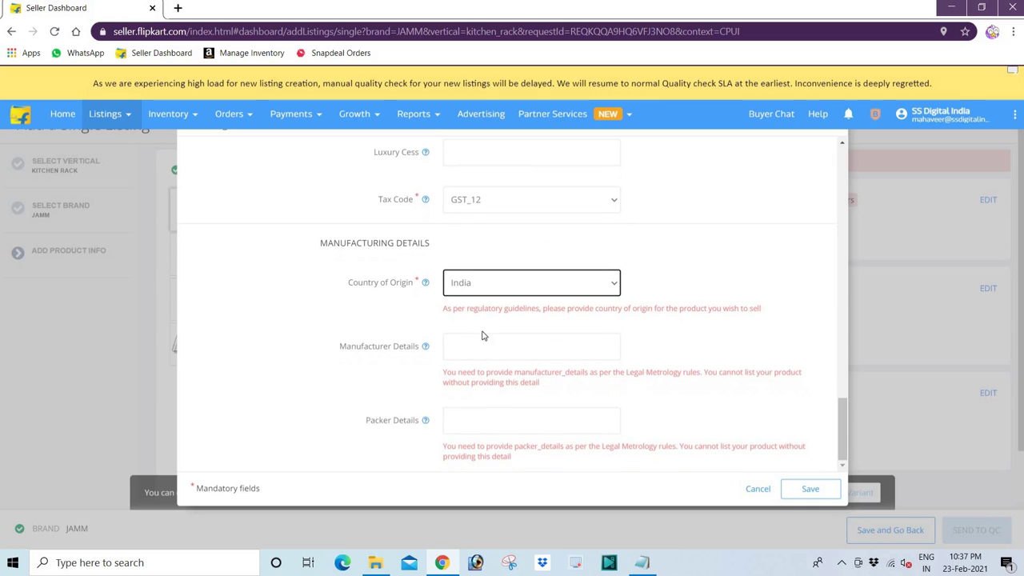
{"action": "left_click", "coordinate": [471, 346]}
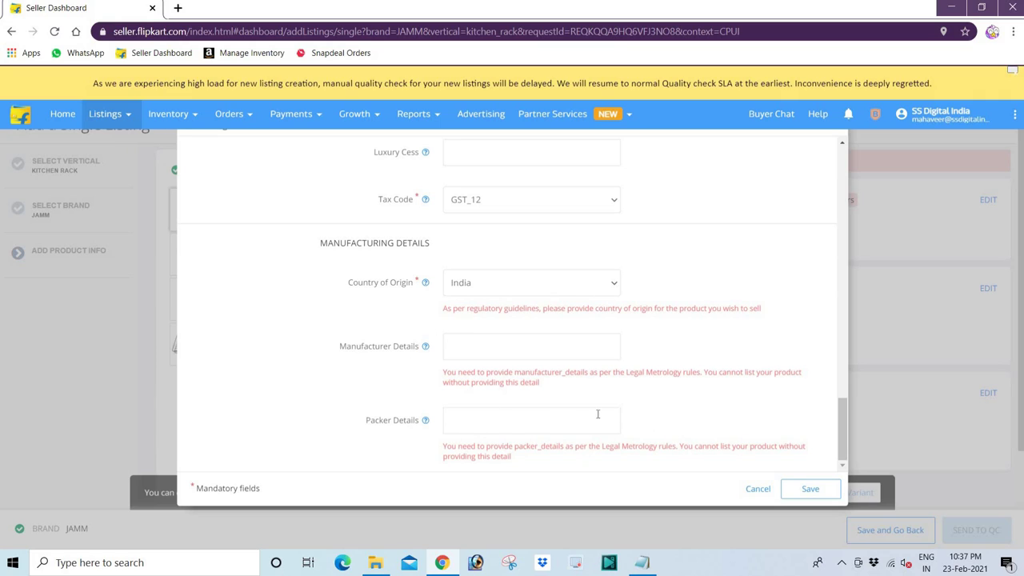
{"action": "left_click", "coordinate": [809, 489]}
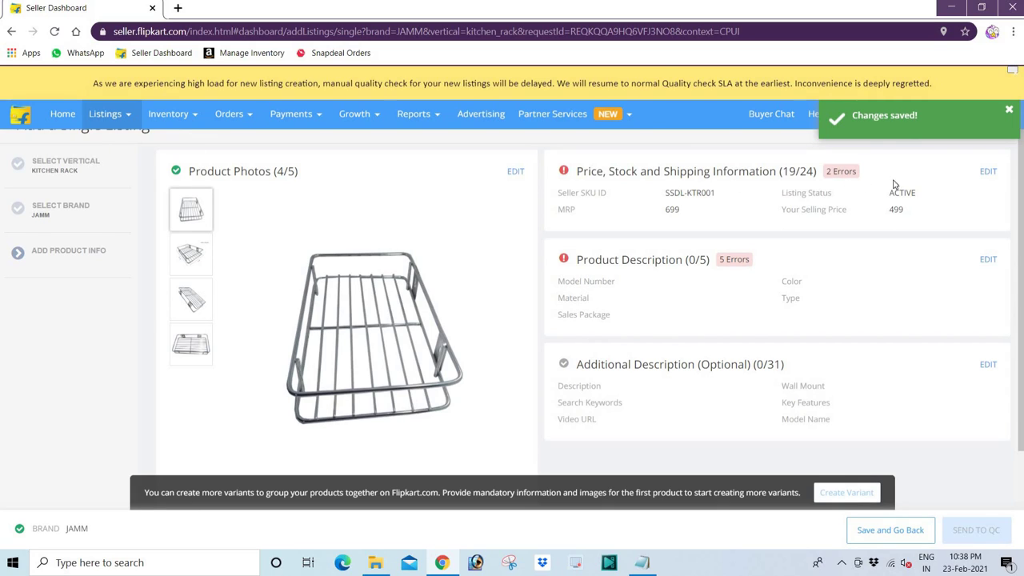
Step: Reopen the price, stock and shipping information and enter R.K. KITCHENWARE, DELHI as the manufacturer details
{"action": "left_click", "coordinate": [989, 173]}
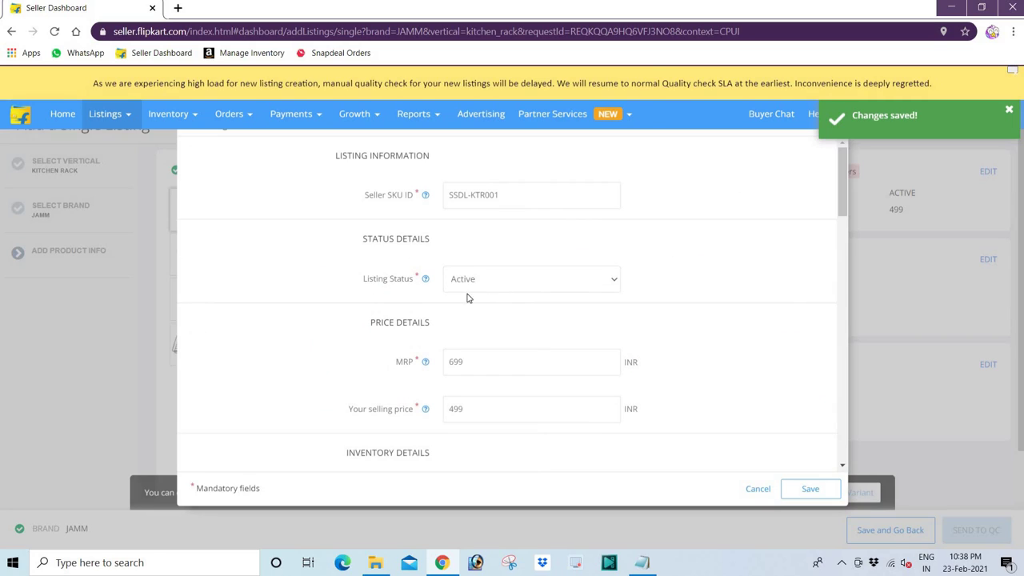
{"action": "scroll", "coordinate": [495, 288], "scroll_direction": "down", "scroll_amount": 5}
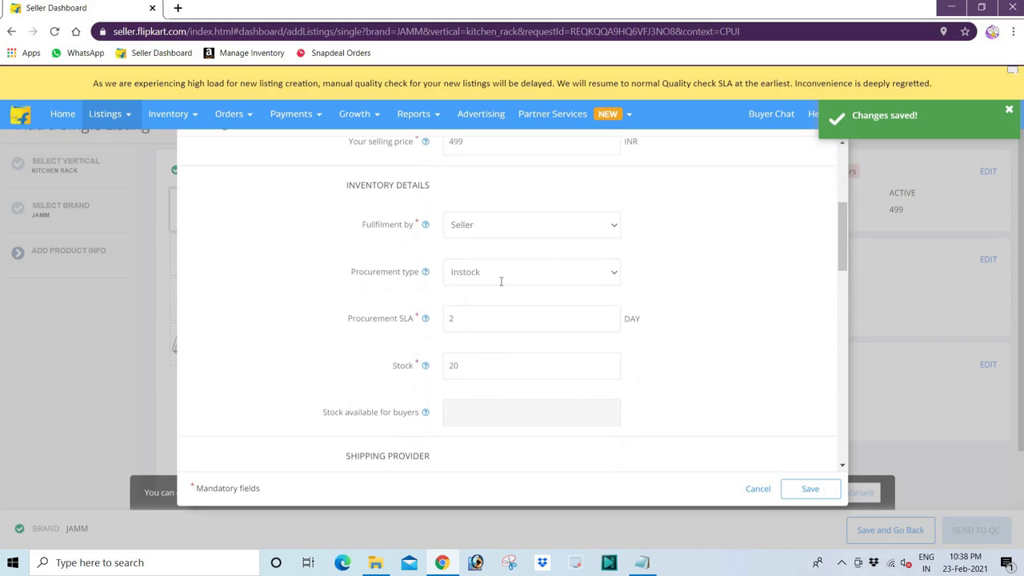
{"action": "scroll", "coordinate": [501, 286], "scroll_direction": "down", "scroll_amount": 5}
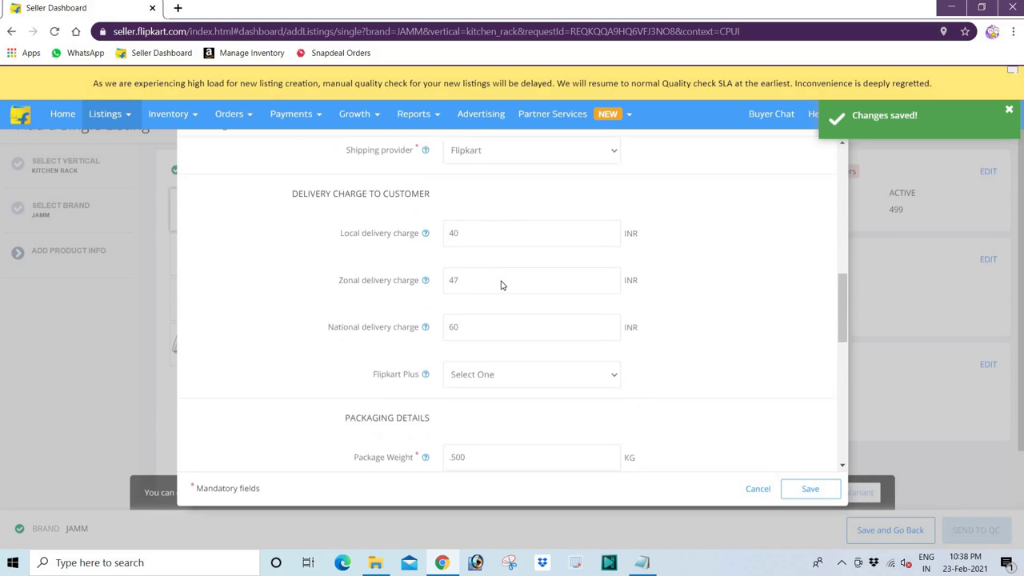
{"action": "scroll", "coordinate": [501, 284], "scroll_direction": "down", "scroll_amount": 4}
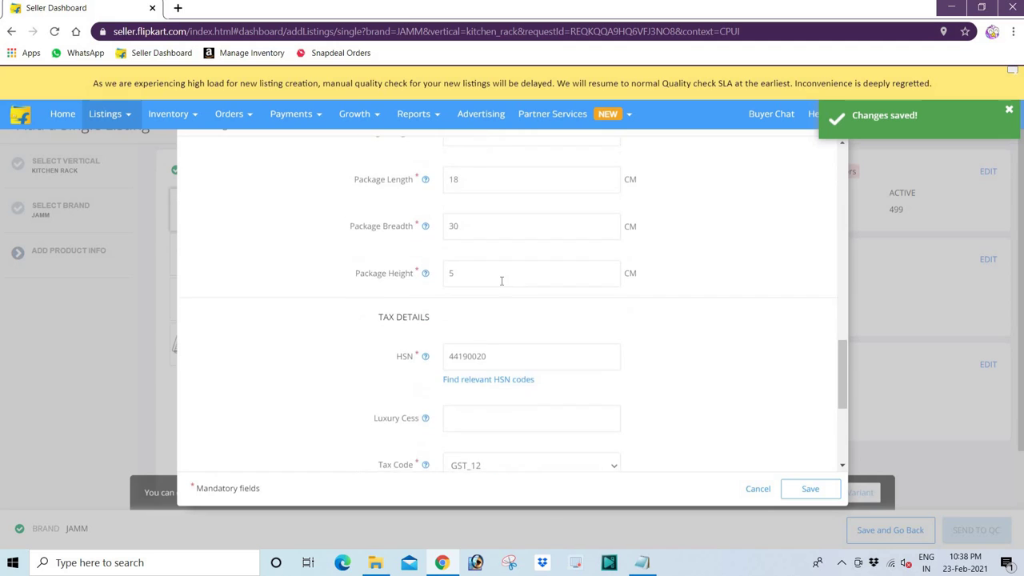
{"action": "scroll", "coordinate": [501, 282], "scroll_direction": "down", "scroll_amount": 3}
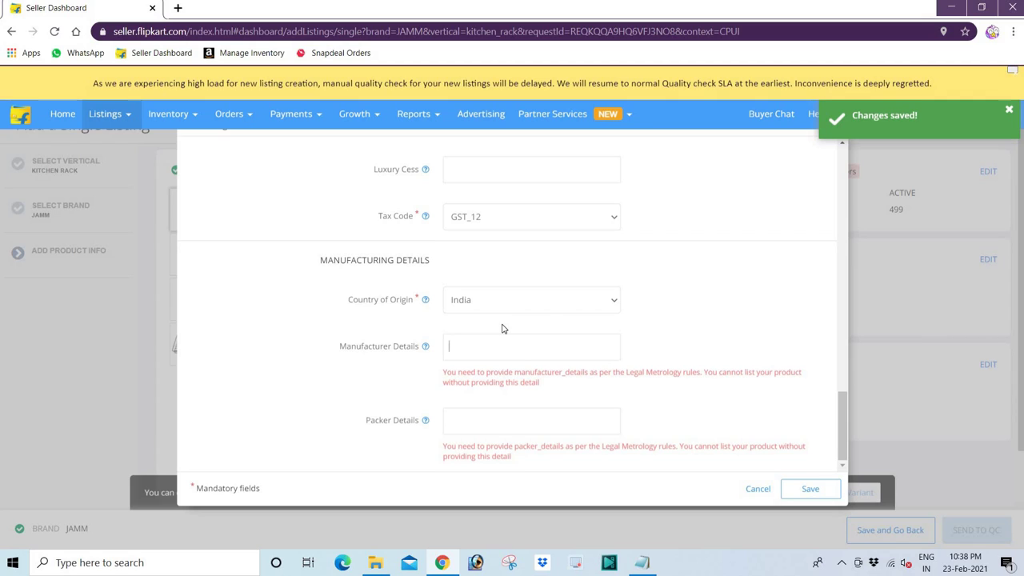
{"action": "type", "text": ".K. KITCHENWARE, DELHI"}
Step: Enter SS DIGITAL INDIA, DELHI as the packer details and save the price, stock and shipping information
{"action": "left_click", "coordinate": [470, 419]}
{"action": "type", "text": "SSS"}
{"action": "type", "text": " DIGITAL"}
{"action": "type", "text": " INDIA"}
{"action": "type", "text": ", "}
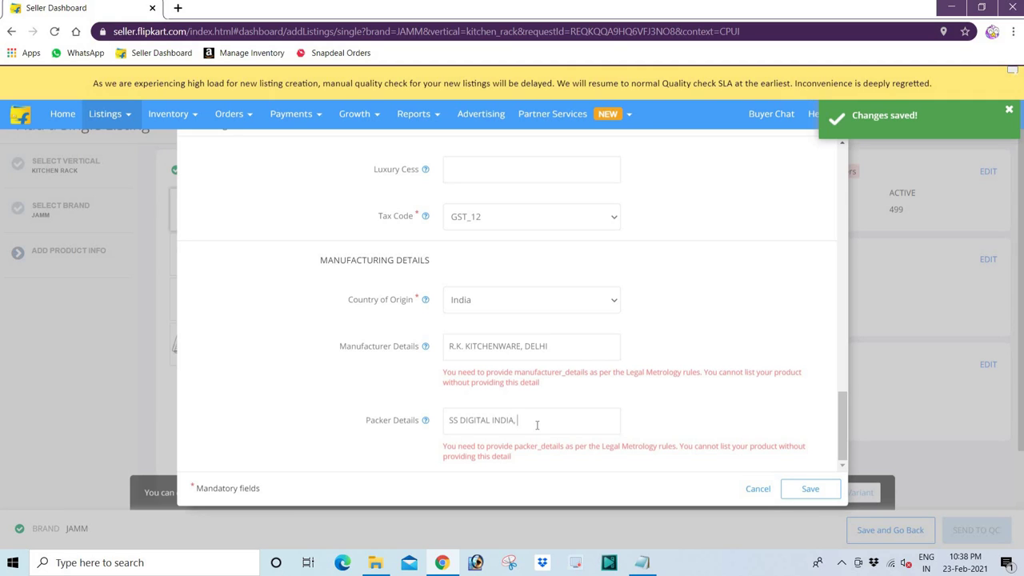
{"action": "type", "text": "DELHI"}
{"action": "left_click", "coordinate": [811, 489]}
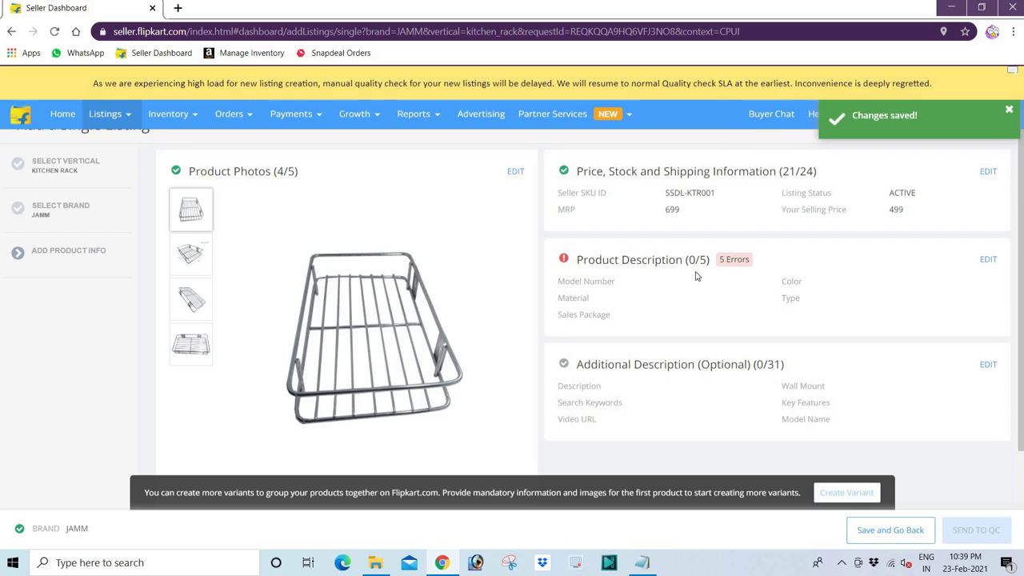
Step: In the product description, set the model number to KITCHENRACK01 and the color to Silver
{"action": "left_click", "coordinate": [988, 260]}
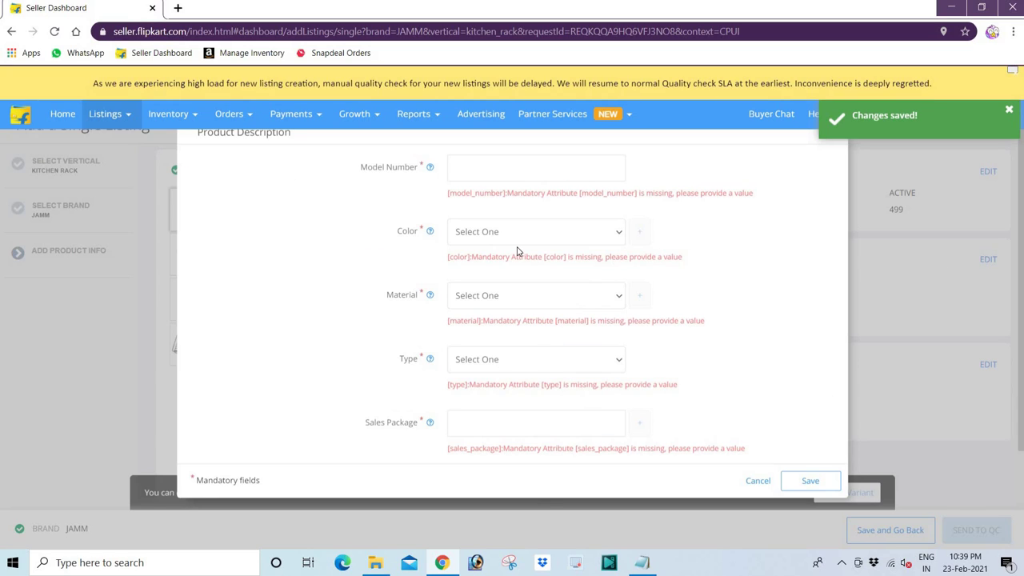
{"action": "left_click", "coordinate": [465, 166]}
{"action": "type", "text": "KITCHENRACK01"}
{"action": "left_click", "coordinate": [499, 234]}
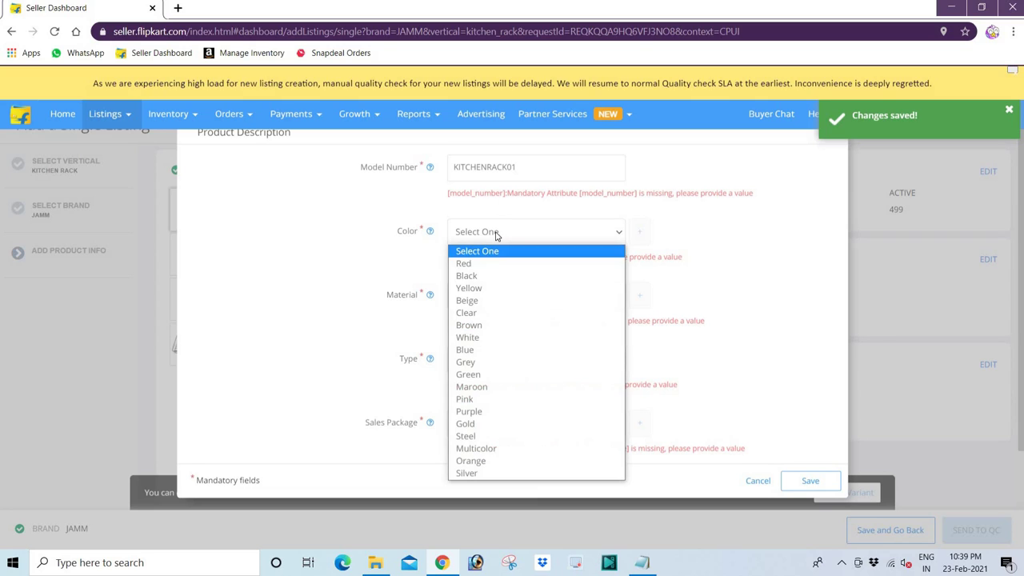
{"action": "left_click", "coordinate": [515, 439]}
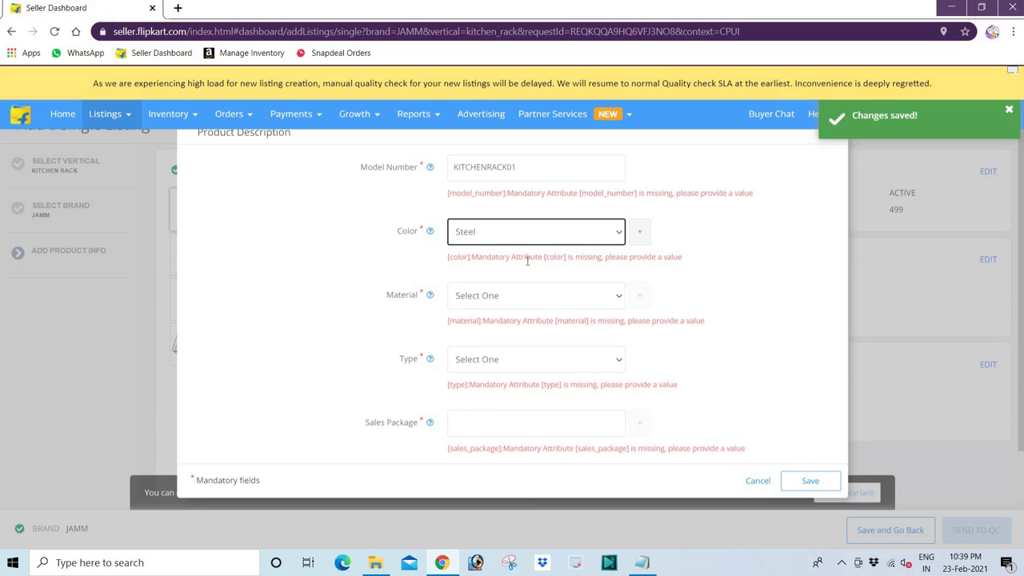
{"action": "left_click", "coordinate": [498, 230]}
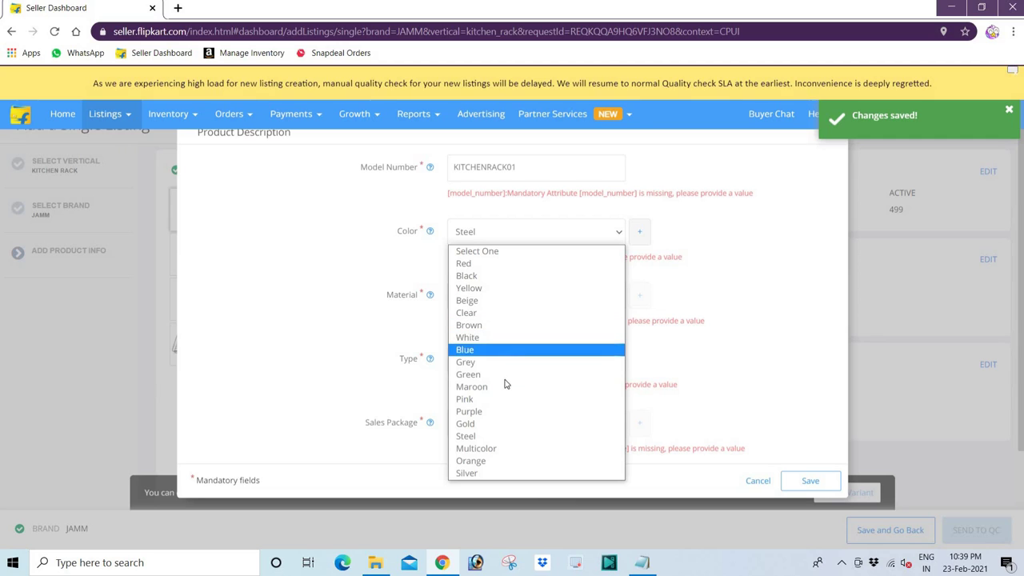
{"action": "left_click", "coordinate": [493, 473]}
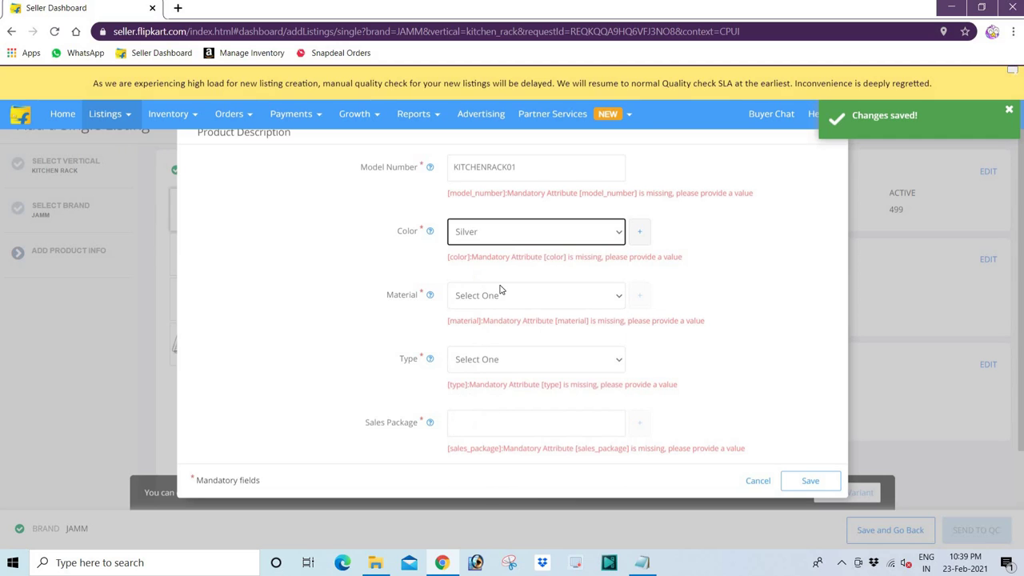
Step: Set the product's material to Steel and its type to Containers
{"action": "left_click", "coordinate": [485, 300]}
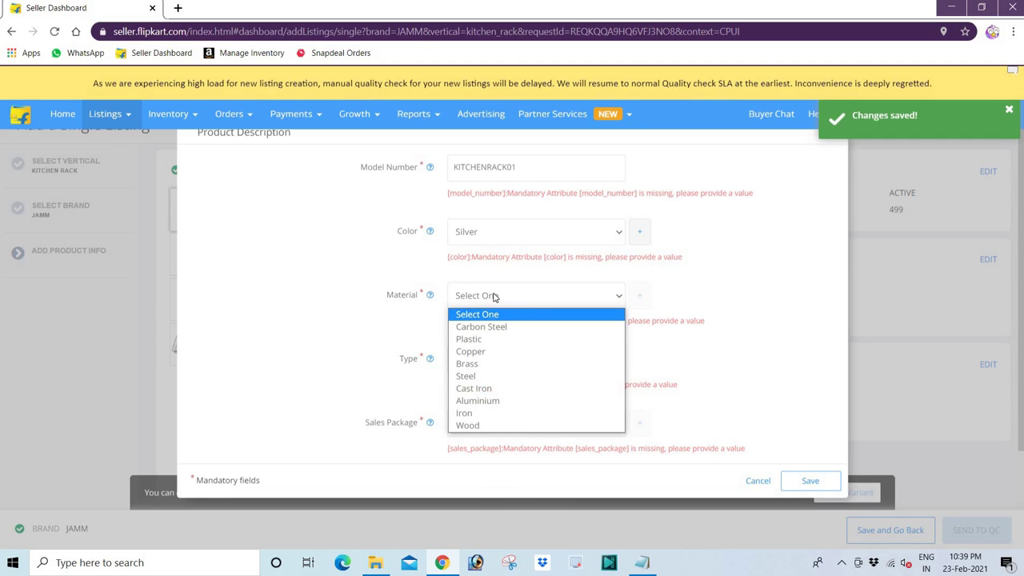
{"action": "left_click", "coordinate": [475, 376]}
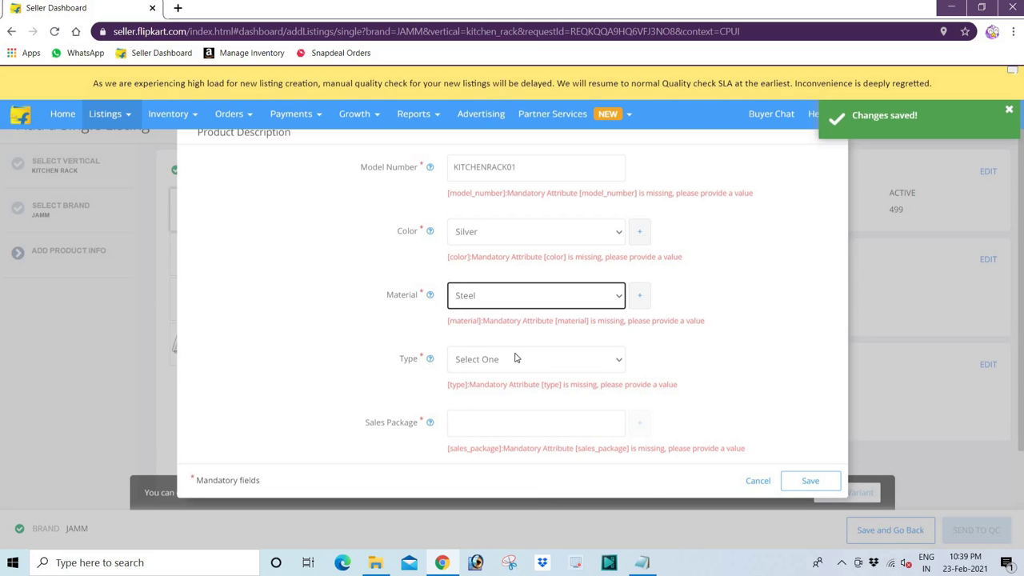
{"action": "left_click", "coordinate": [499, 360]}
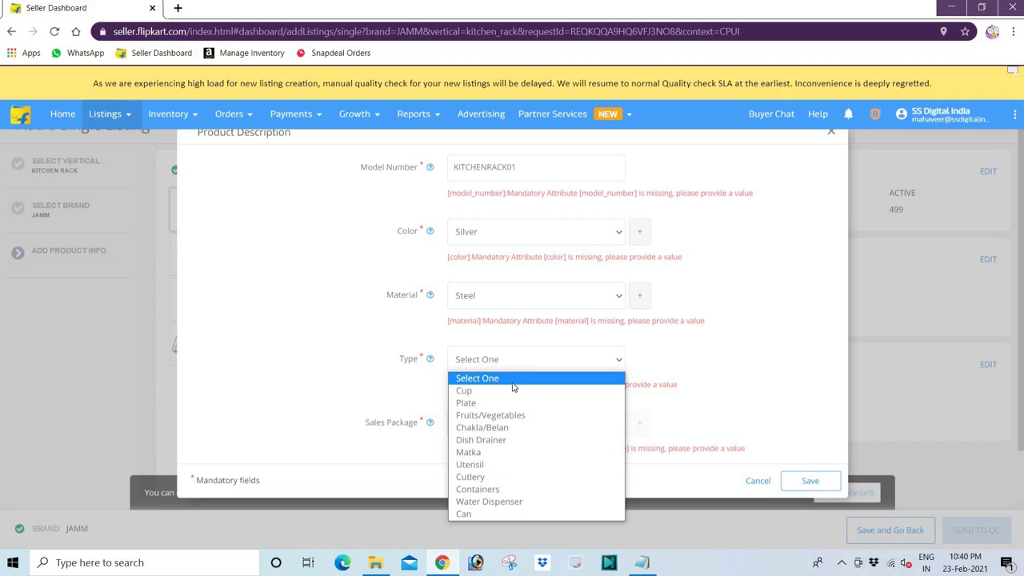
{"action": "left_click", "coordinate": [481, 489]}
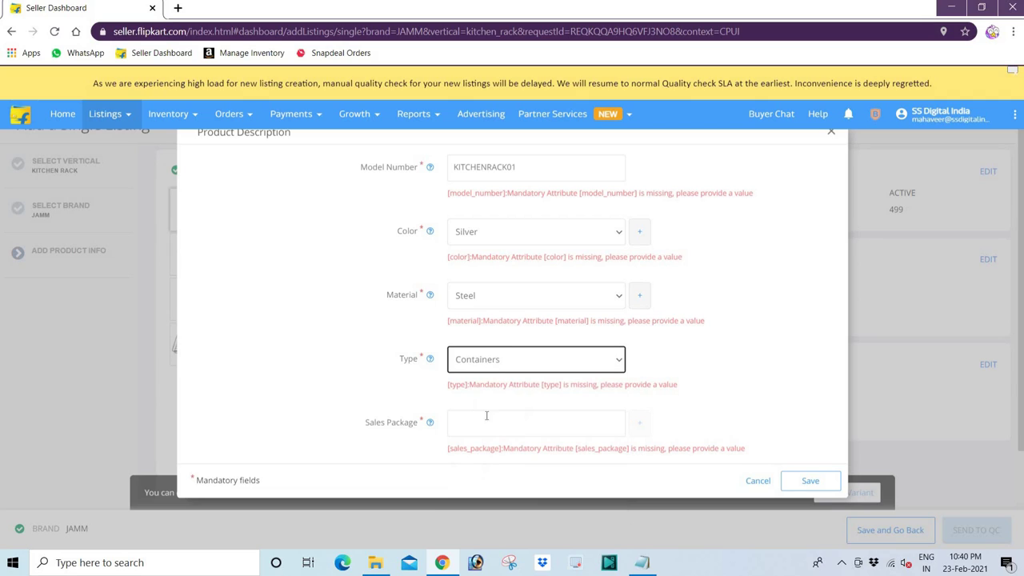
{"action": "left_click", "coordinate": [503, 361]}
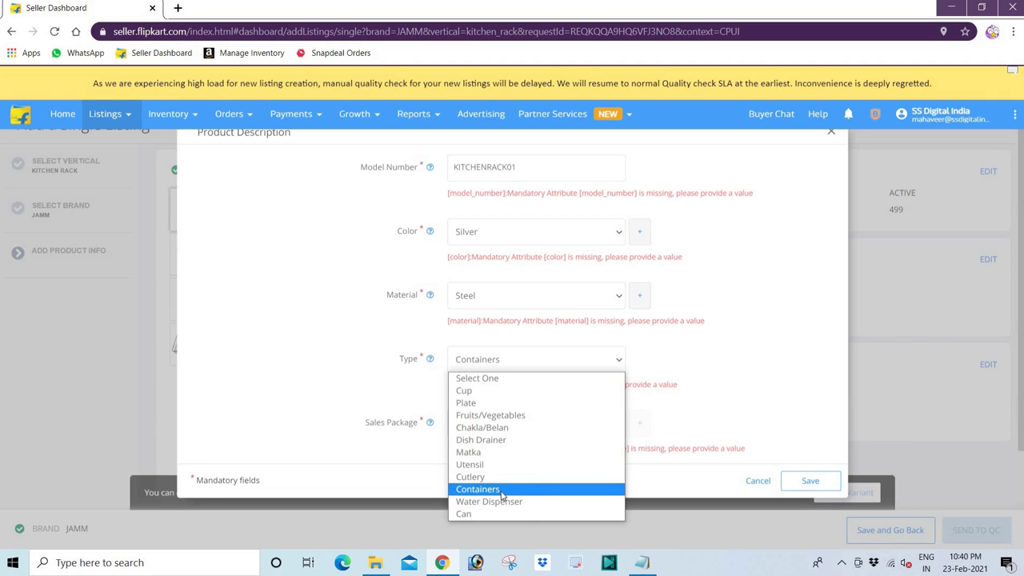
{"action": "left_click", "coordinate": [502, 491]}
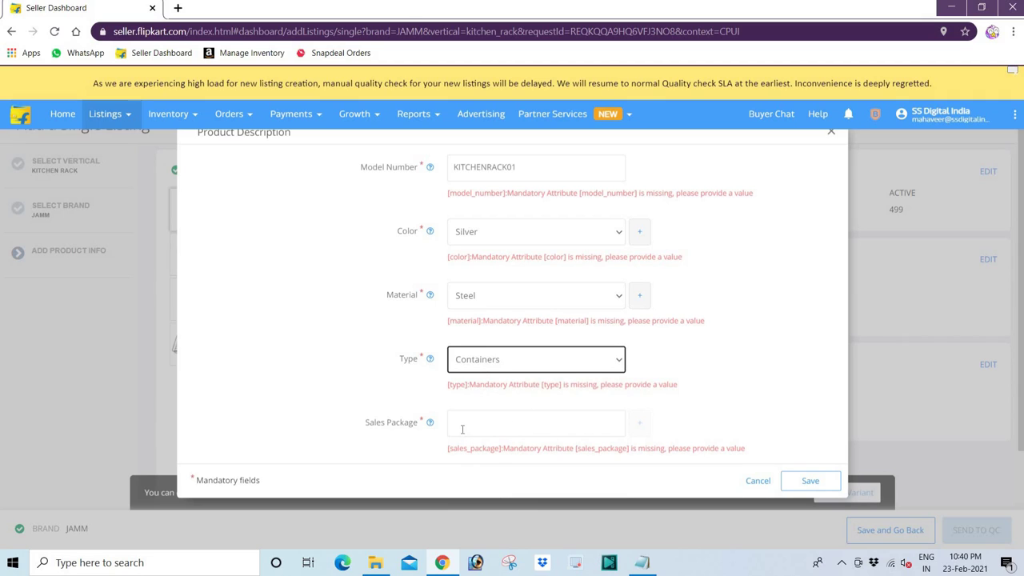
Step: Enter RACK as the sales package, add a second color entry left unselected, and save the product description
{"action": "left_click", "coordinate": [461, 420]}
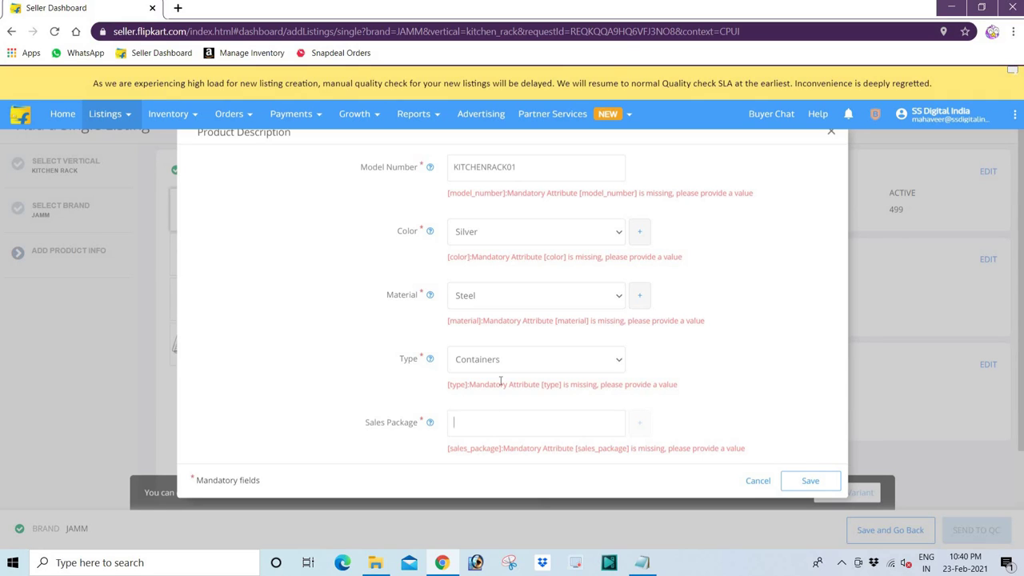
{"action": "type", "text": "RACK"}
{"action": "left_click", "coordinate": [640, 232]}
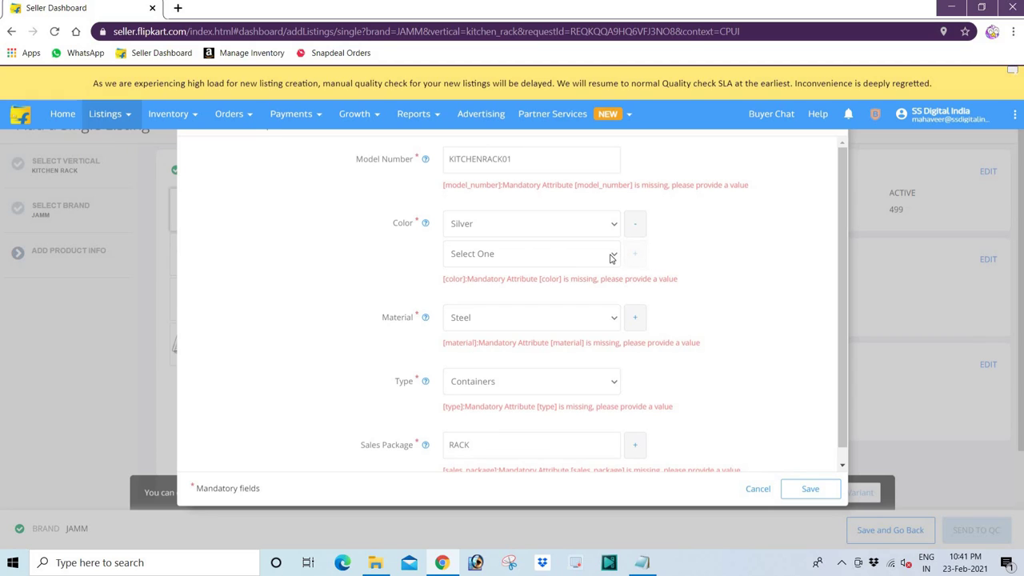
{"action": "left_click", "coordinate": [612, 256]}
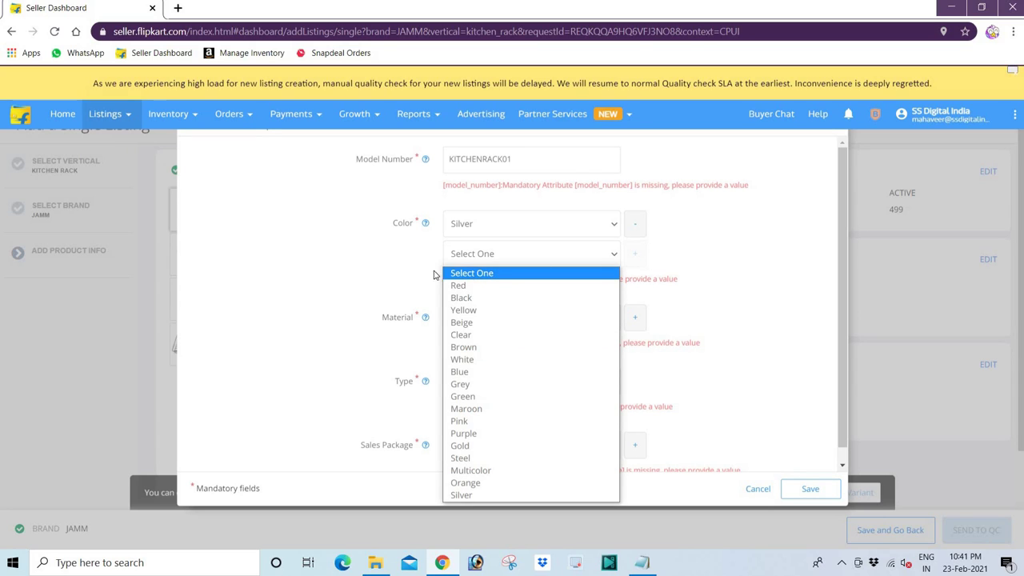
{"action": "left_click", "coordinate": [367, 278]}
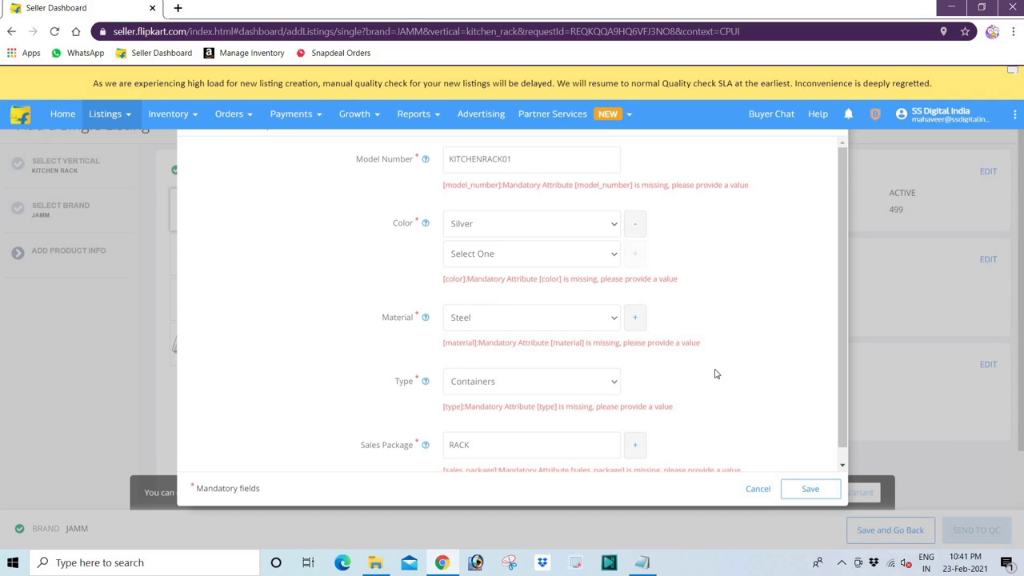
{"action": "left_click", "coordinate": [809, 492]}
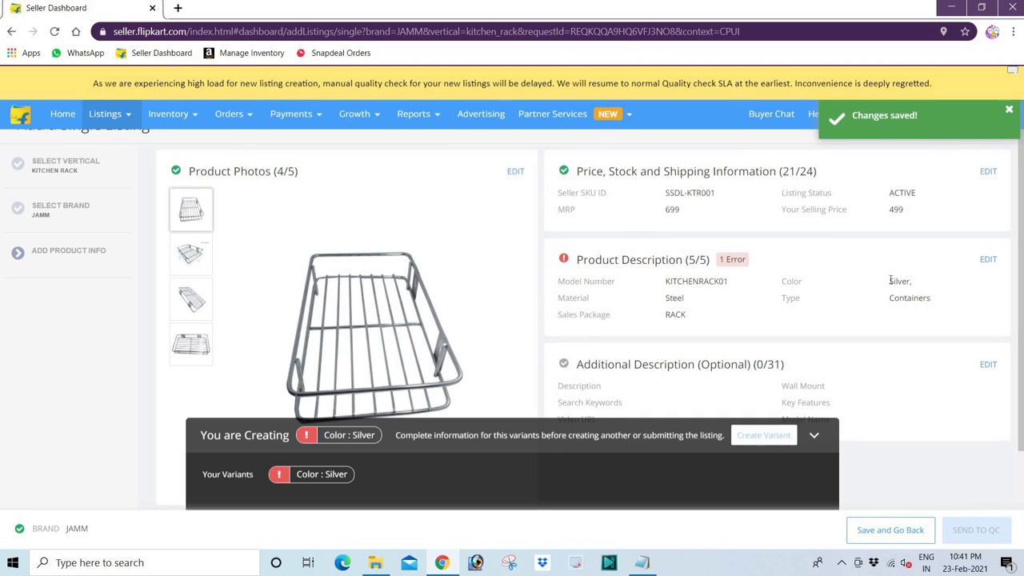
Step: Reopen the product description, set the second color to White and save
{"action": "left_click", "coordinate": [988, 260]}
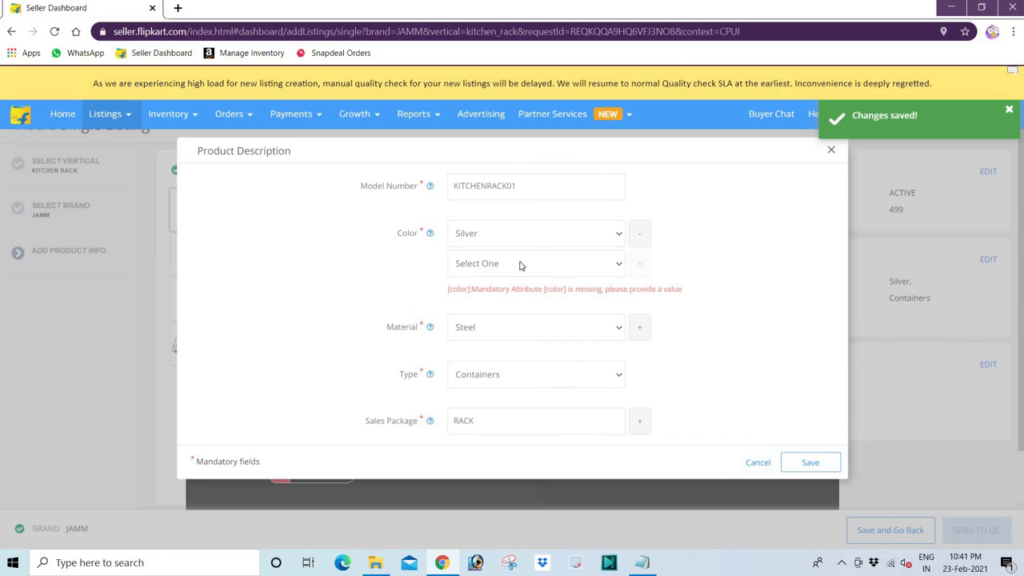
{"action": "left_click", "coordinate": [617, 266]}
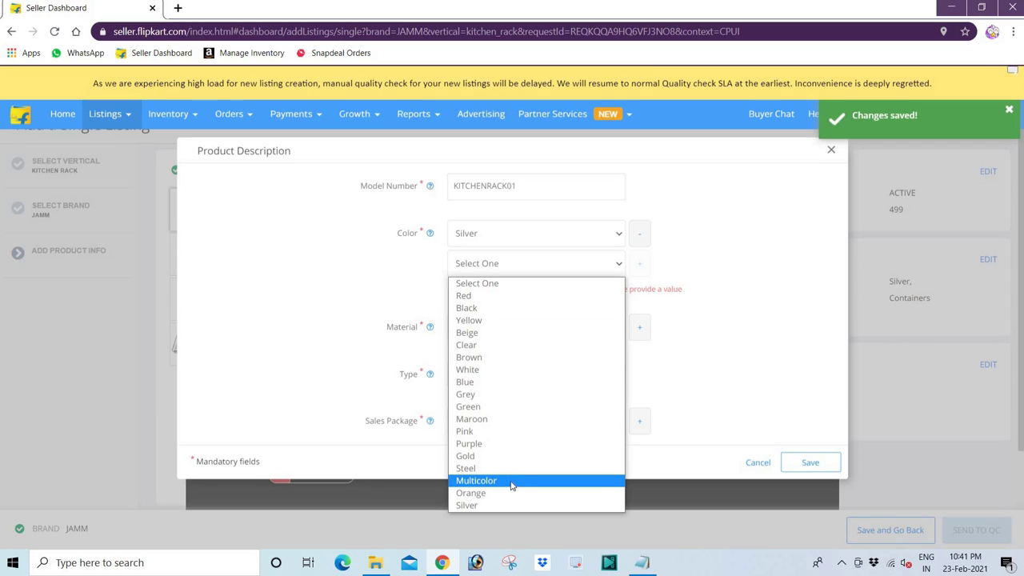
{"action": "left_click", "coordinate": [480, 369]}
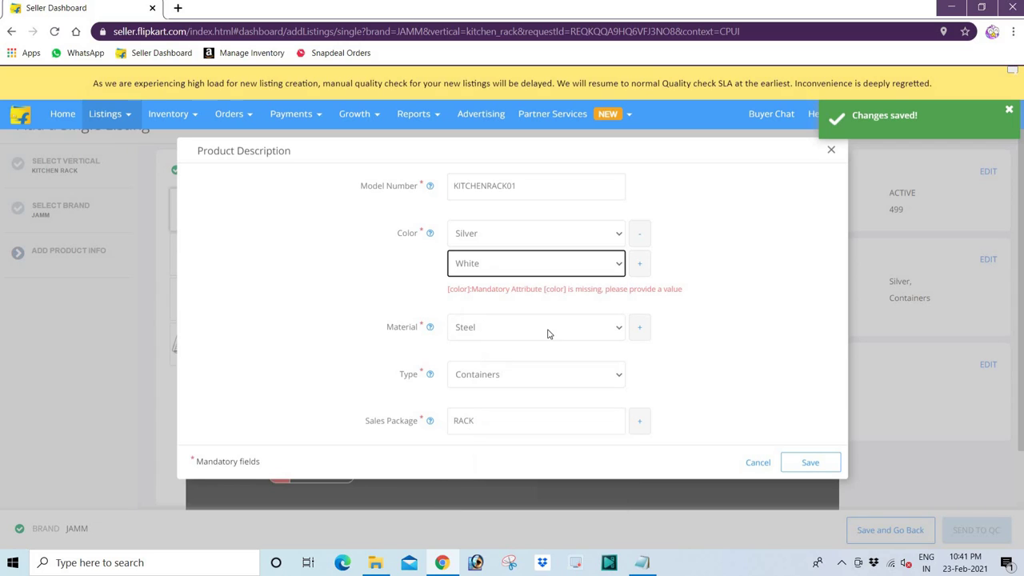
{"action": "left_click", "coordinate": [808, 459]}
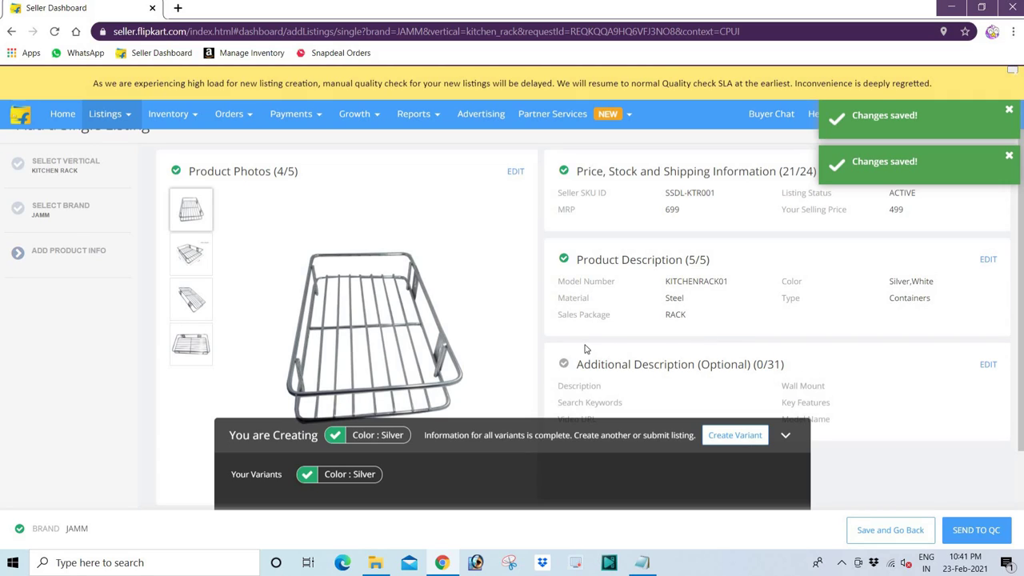
Step: Submit the completed kitchen rack listing for quality check and view the listings in progress
{"action": "scroll", "coordinate": [718, 318], "scroll_direction": "down", "scroll_amount": 1}
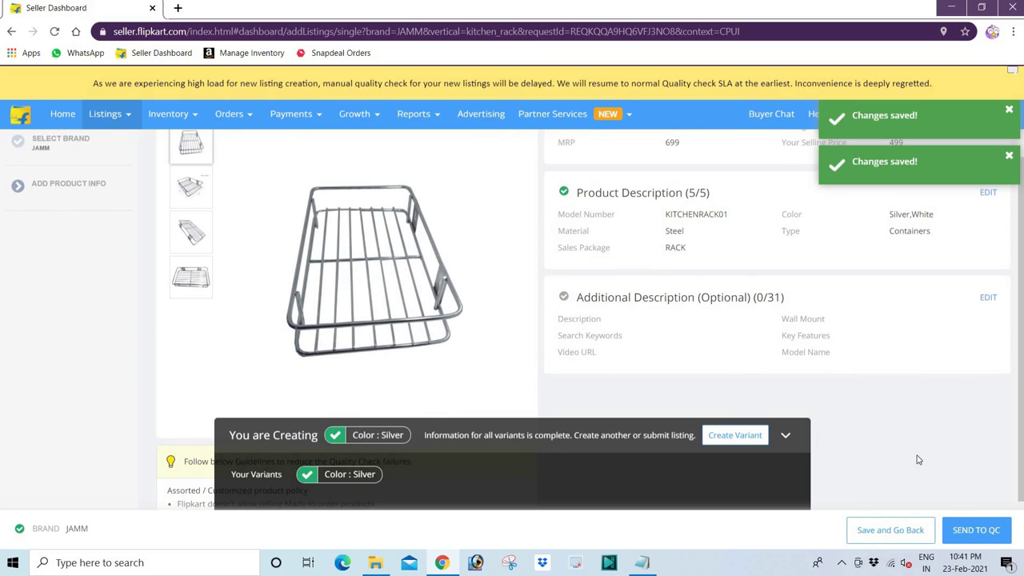
{"action": "left_click", "coordinate": [974, 531]}
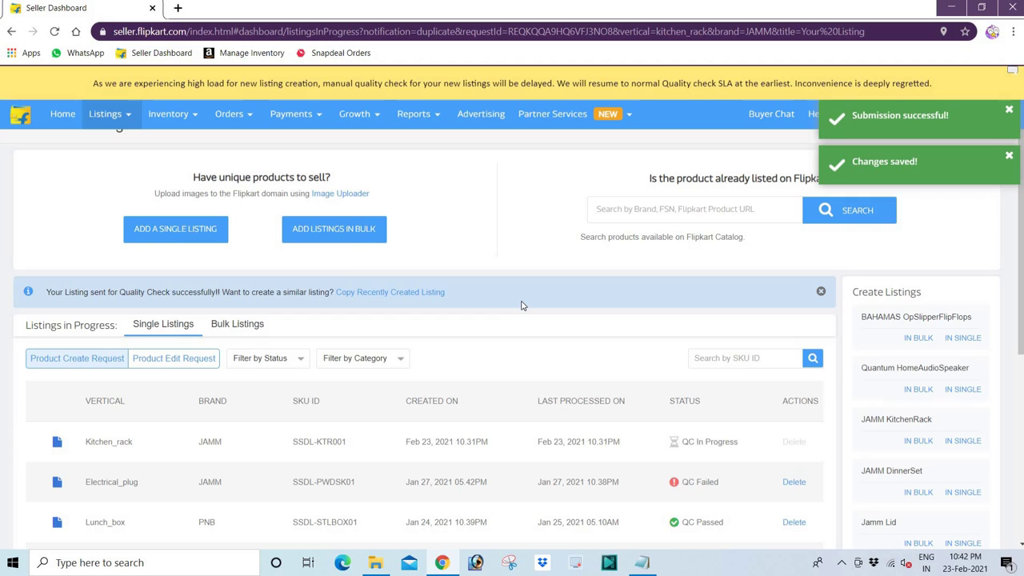
{"action": "scroll", "coordinate": [599, 440], "scroll_direction": "down", "scroll_amount": 2}
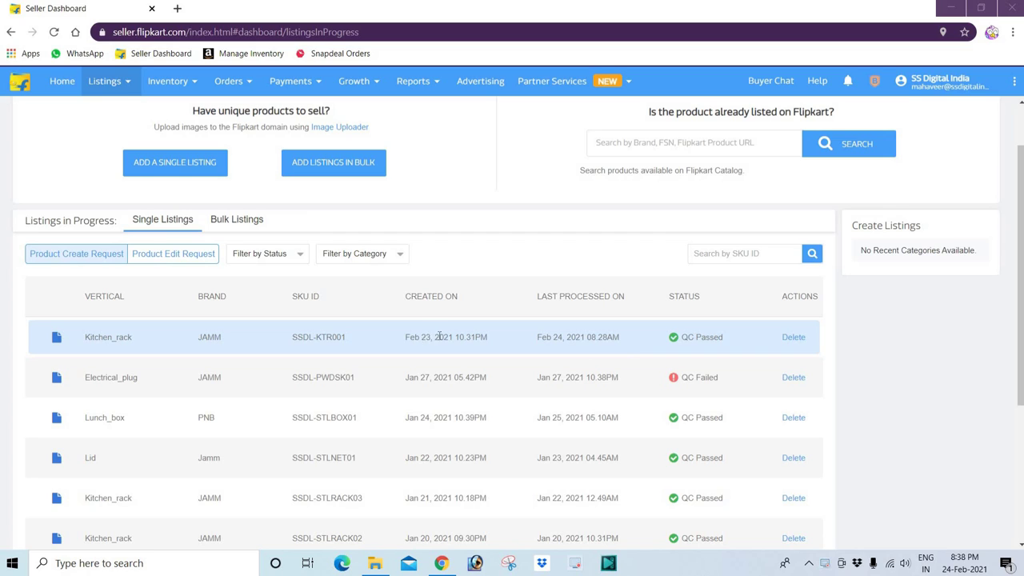
Step: Check the created and last processed dates of listing SSDL-KTR001, and open its listing details
{"action": "mouse_move", "coordinate": [420, 337]}
{"action": "left_mouse_down"}
{"action": "mouse_move", "coordinate": [453, 336]}
{"action": "mouse_move", "coordinate": [430, 337]}
{"action": "left_mouse_up"}
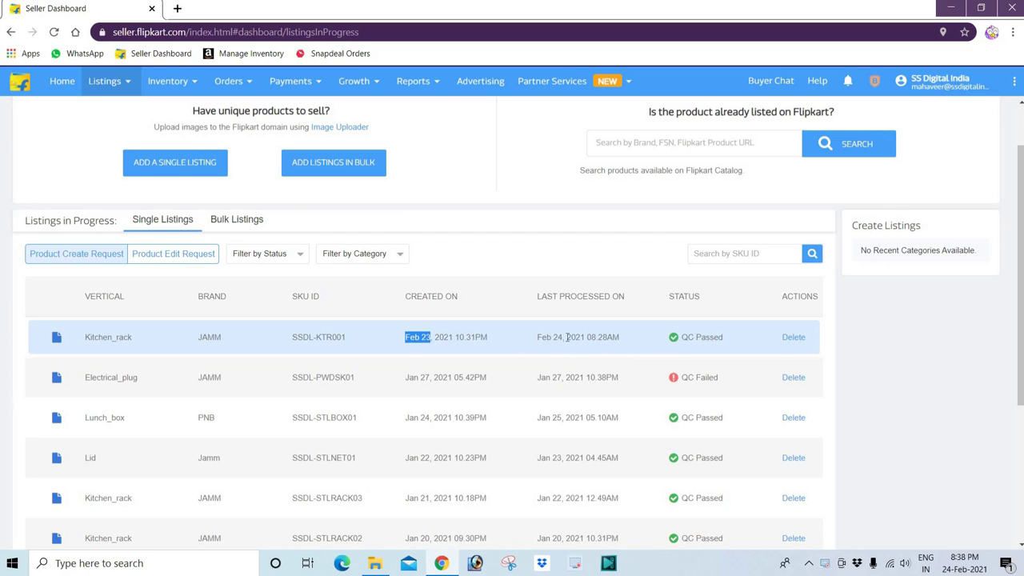
{"action": "left_click_drag", "start_coordinate": [537, 338], "coordinate": [602, 336]}
{"action": "left_click", "coordinate": [648, 359]}
{"action": "left_click", "coordinate": [56, 338]}
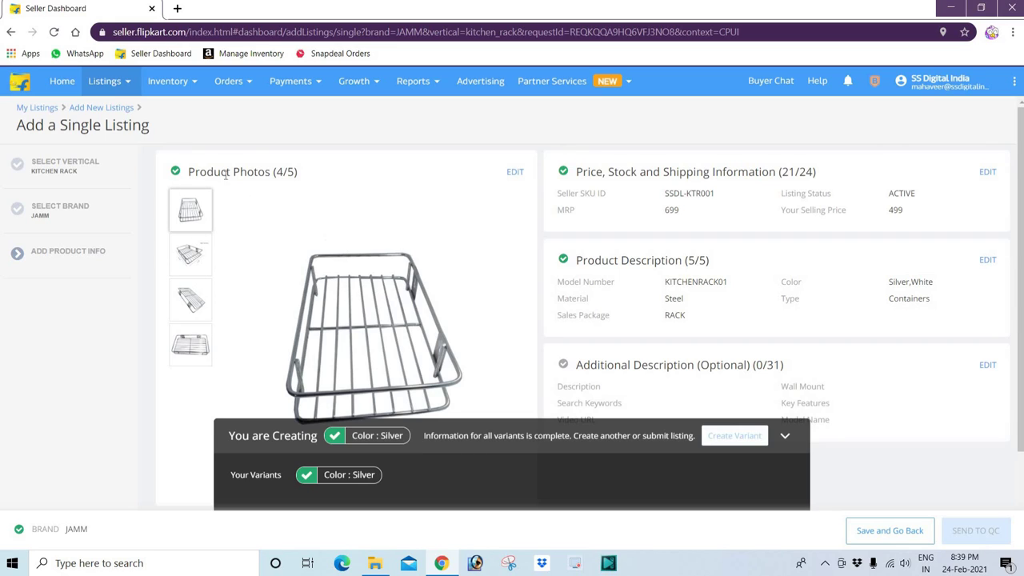
Step: Go to the seller's own listings and view the live Flipkart product page of listing SSDL-KTR001
{"action": "mouse_move", "coordinate": [116, 88]}
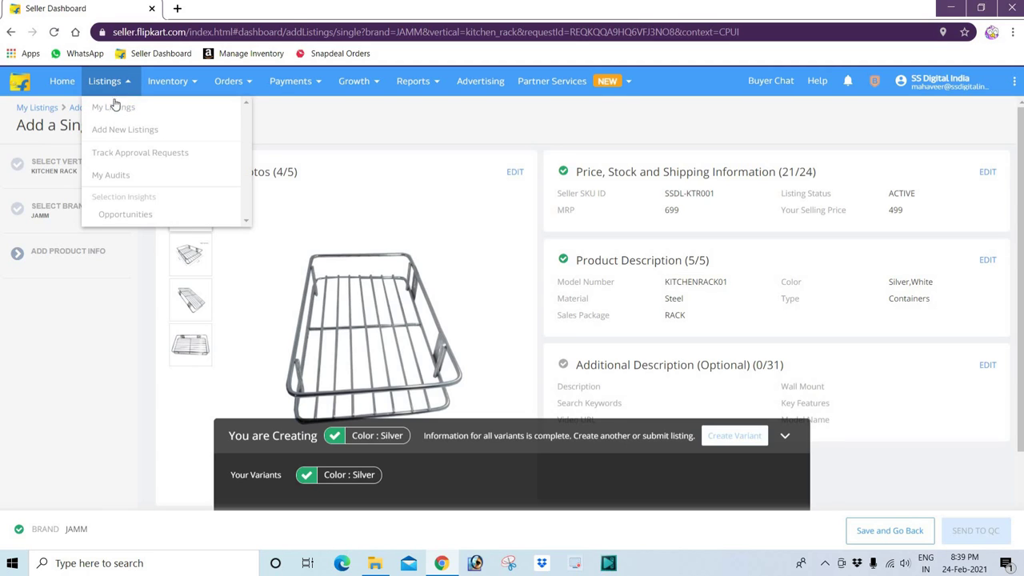
{"action": "left_click", "coordinate": [112, 111]}
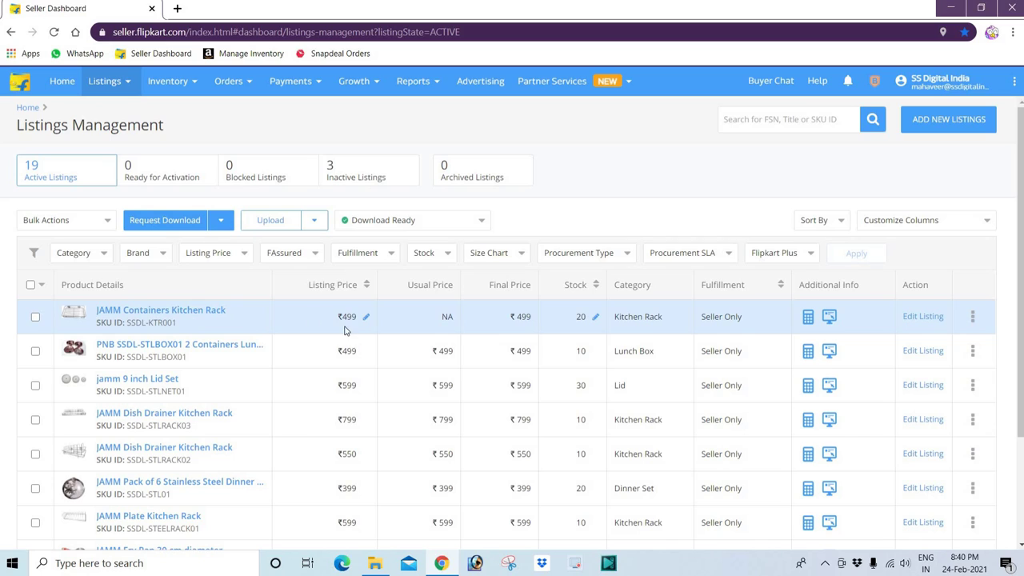
{"action": "left_click", "coordinate": [830, 317]}
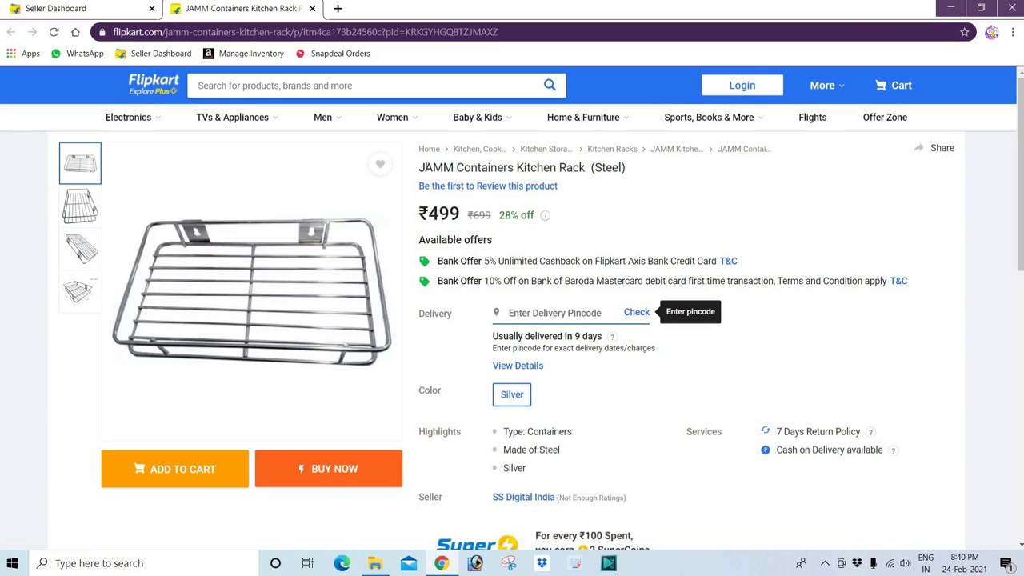
Step: Examine the product title and selling price on the kitchen rack's live Flipkart page
{"action": "left_click_drag", "start_coordinate": [421, 167], "coordinate": [627, 168]}
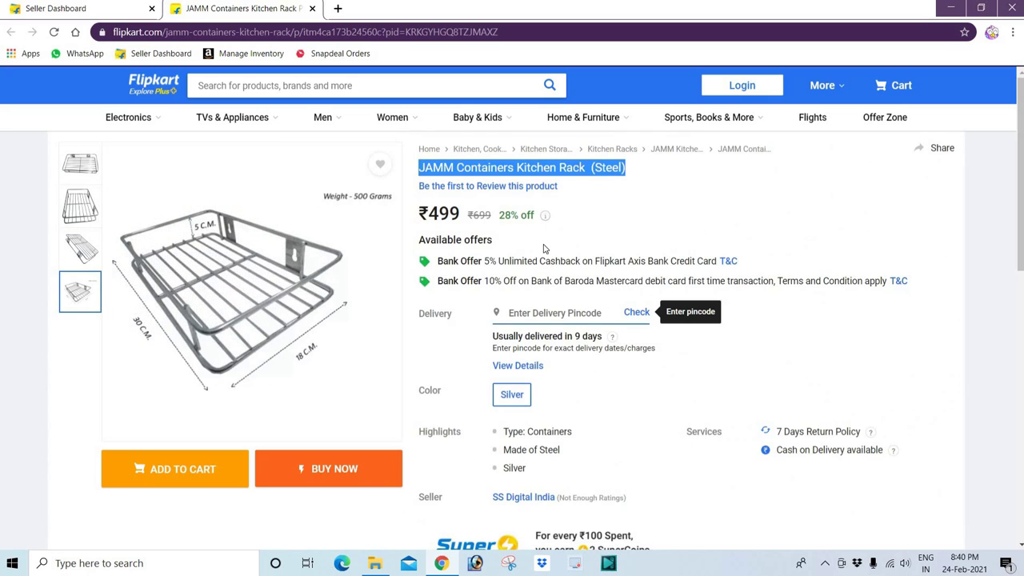
{"action": "left_click", "coordinate": [594, 195]}
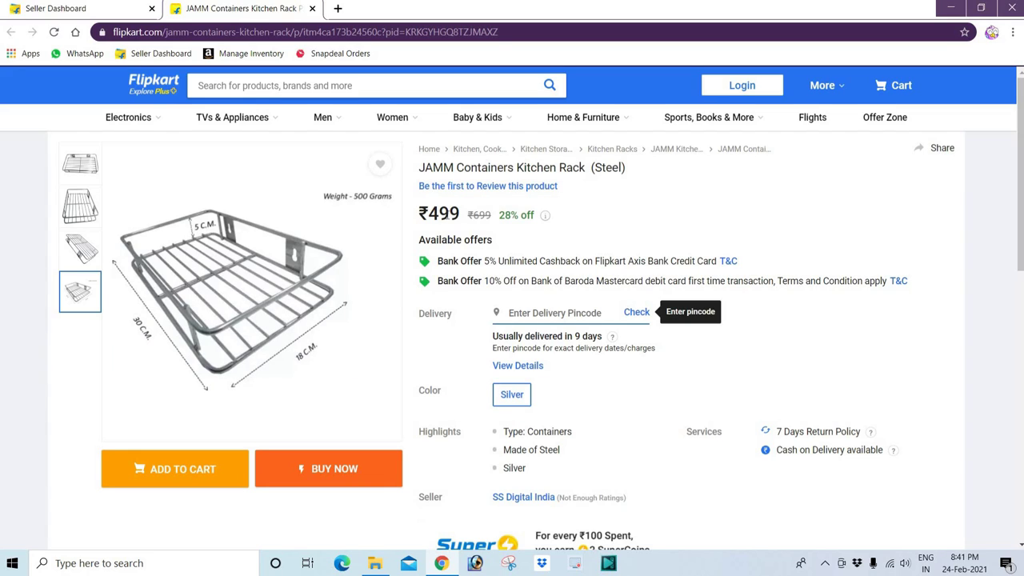
{"action": "triple_click", "coordinate": [420, 216]}
{"action": "left_click", "coordinate": [420, 216]}
{"action": "triple_click", "coordinate": [420, 215]}
{"action": "left_click", "coordinate": [464, 230]}
{"action": "mouse_move", "coordinate": [461, 213]}
{"action": "left_mouse_down"}
{"action": "mouse_move", "coordinate": [419, 213]}
{"action": "mouse_move", "coordinate": [460, 213]}
{"action": "left_mouse_up"}
{"action": "left_click", "coordinate": [419, 213]}
{"action": "left_click", "coordinate": [461, 213]}
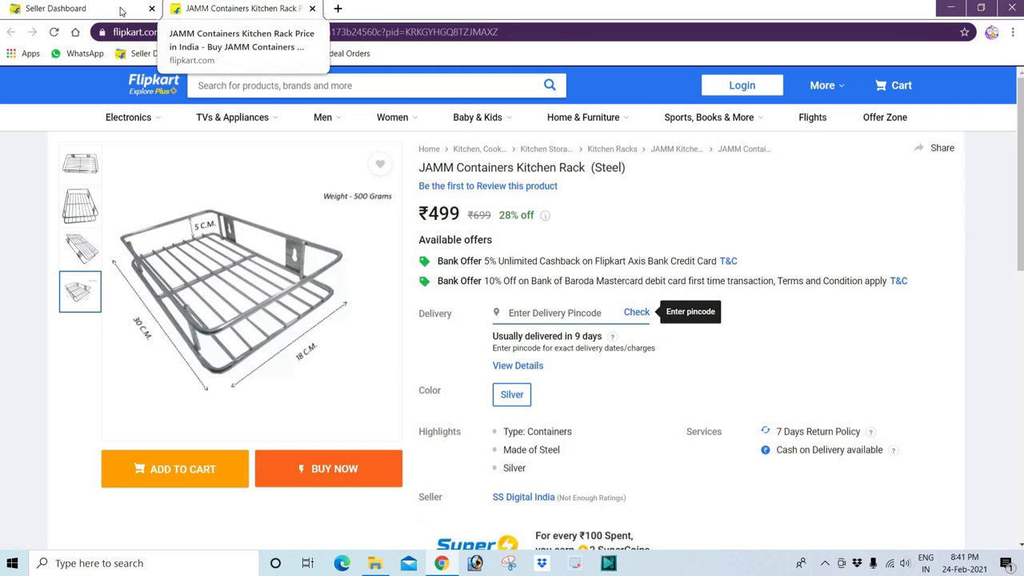
Step: Return to the seller dashboard and open the settlement calculator of listing SSDL-KTR001
{"action": "left_click", "coordinate": [90, 10]}
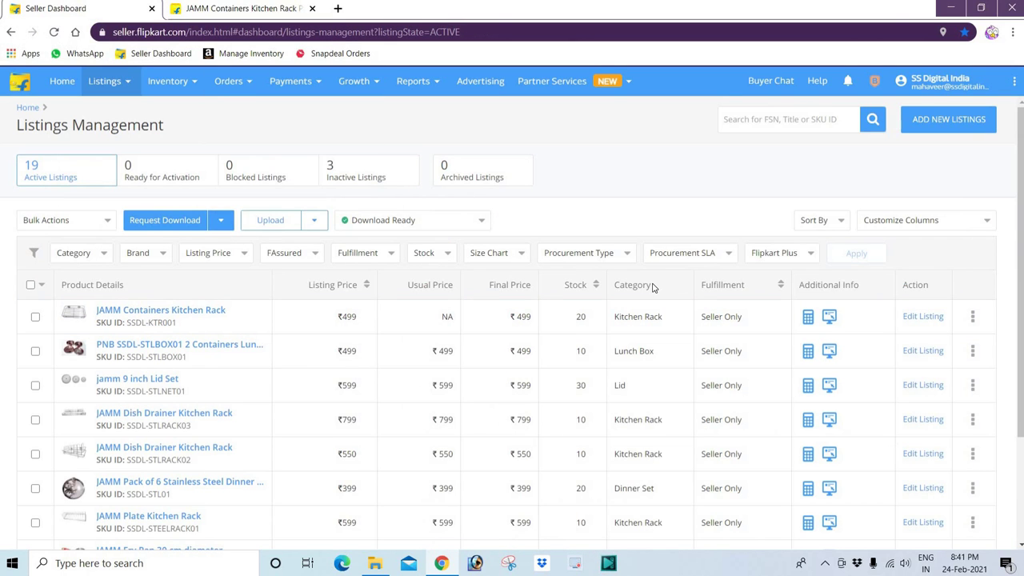
{"action": "left_click", "coordinate": [808, 318]}
{"action": "scroll", "coordinate": [619, 339], "scroll_direction": "down", "scroll_amount": 2}
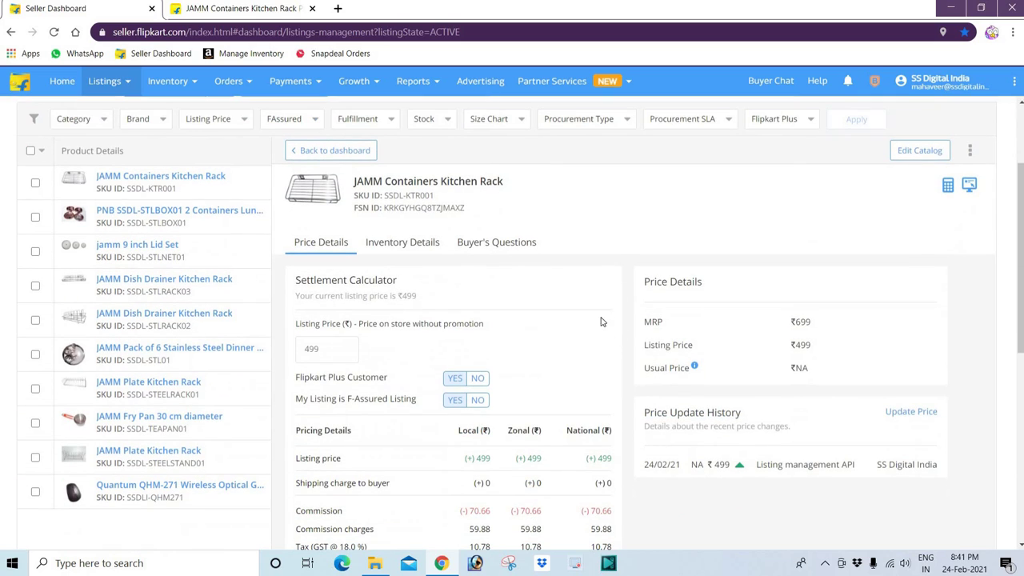
{"action": "scroll", "coordinate": [504, 300], "scroll_direction": "down", "scroll_amount": 3}
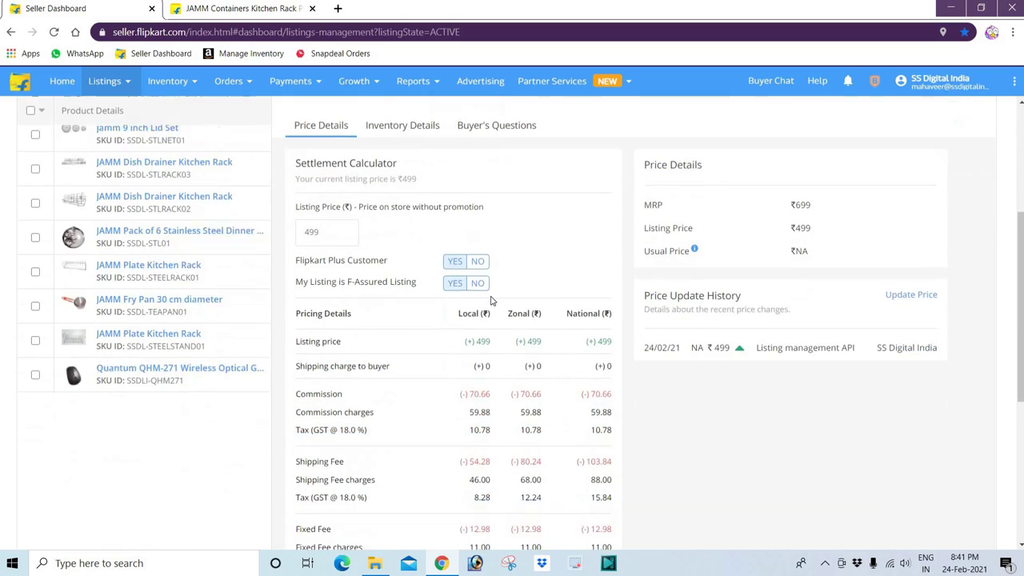
Step: Examine the listing price row and the Local, Zonal and National columns of the pricing details
{"action": "left_click_drag", "start_coordinate": [296, 257], "coordinate": [621, 263]}
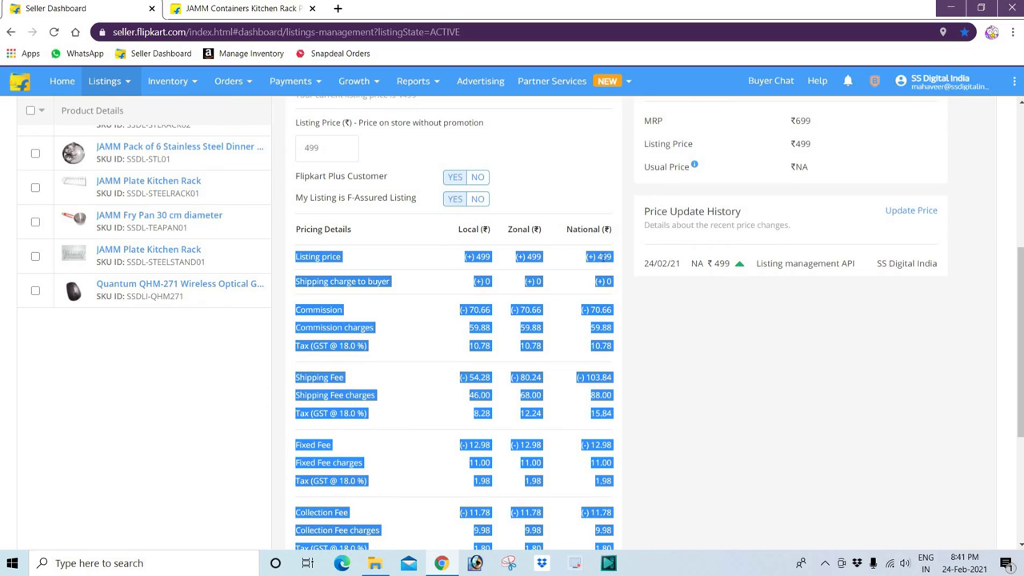
{"action": "left_click", "coordinate": [479, 257]}
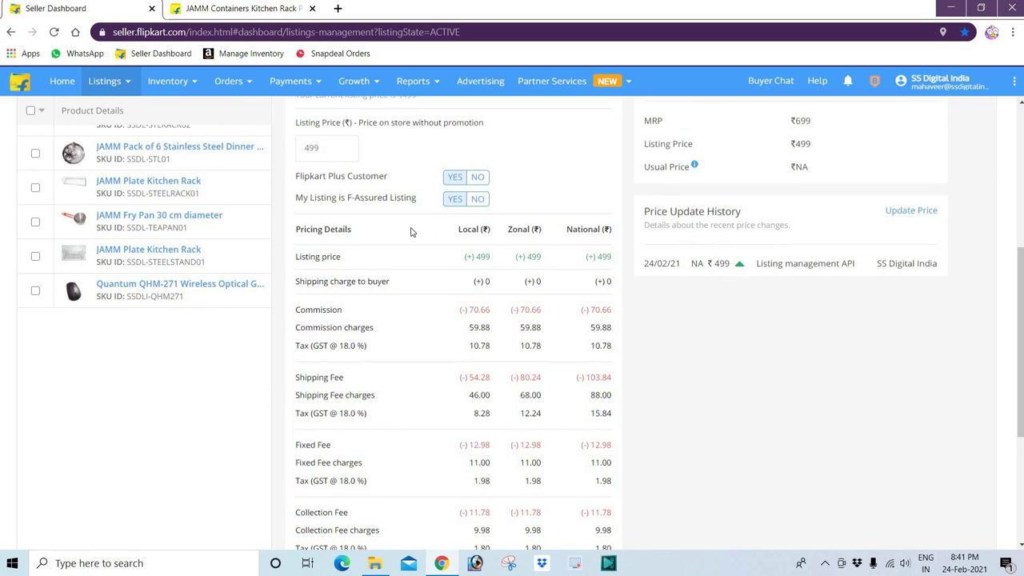
{"action": "left_click_drag", "start_coordinate": [459, 231], "coordinate": [602, 230]}
{"action": "left_click", "coordinate": [507, 222]}
{"action": "double_click", "coordinate": [460, 229]}
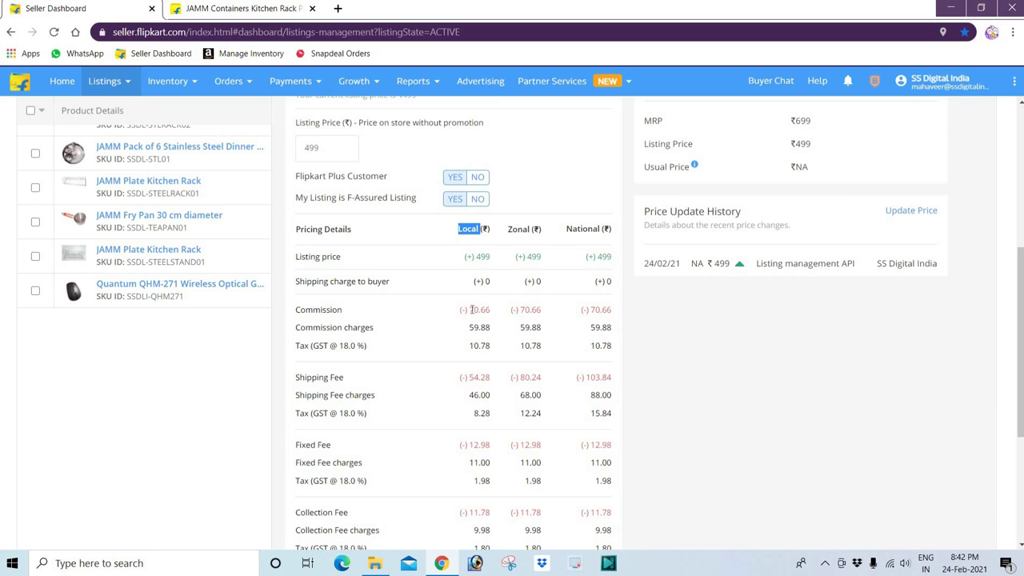
Step: Review the commission and the shipping fee for local, zonal and national orders
{"action": "left_click_drag", "start_coordinate": [469, 309], "coordinate": [529, 322]}
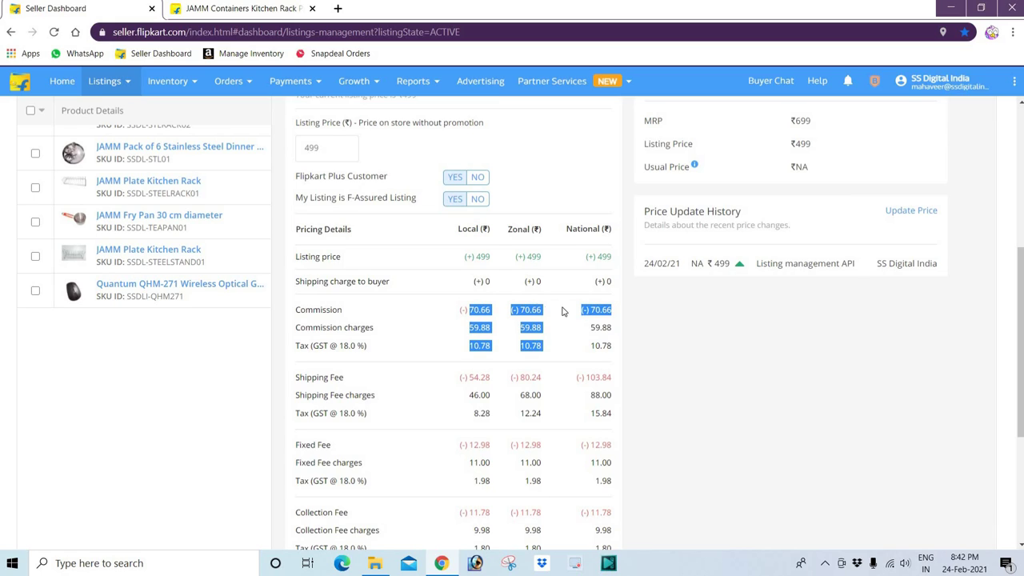
{"action": "left_click", "coordinate": [475, 380]}
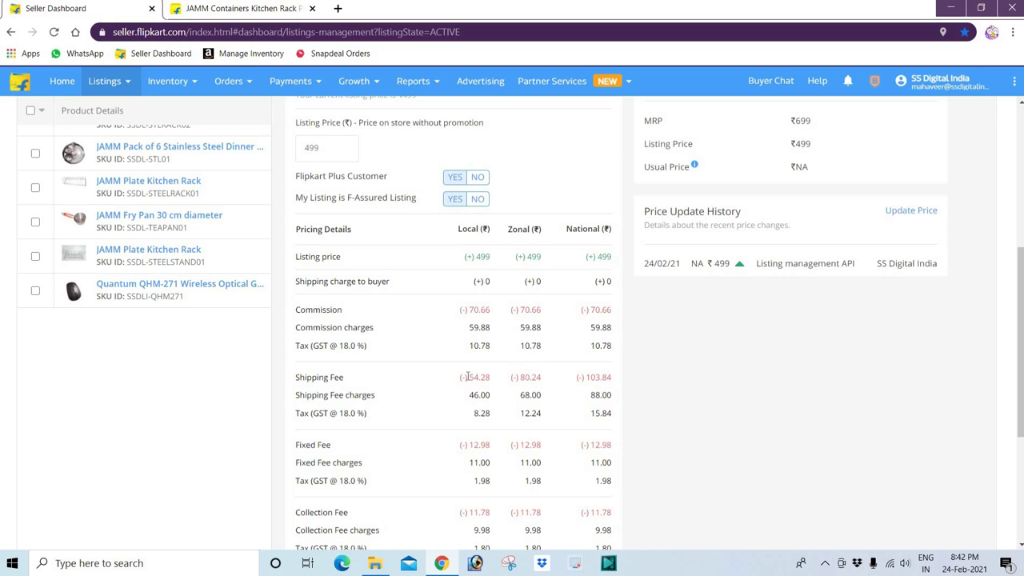
{"action": "left_click_drag", "start_coordinate": [473, 378], "coordinate": [491, 377]}
{"action": "left_click_drag", "start_coordinate": [519, 376], "coordinate": [609, 377]}
{"action": "left_click_drag", "start_coordinate": [470, 377], "coordinate": [543, 382]}
{"action": "left_click_drag", "start_coordinate": [586, 377], "coordinate": [609, 376]}
Step: Review the fixed fee and the prepaid collection fee across the three delivery zones
{"action": "scroll", "coordinate": [460, 416], "scroll_direction": "down", "scroll_amount": 1}
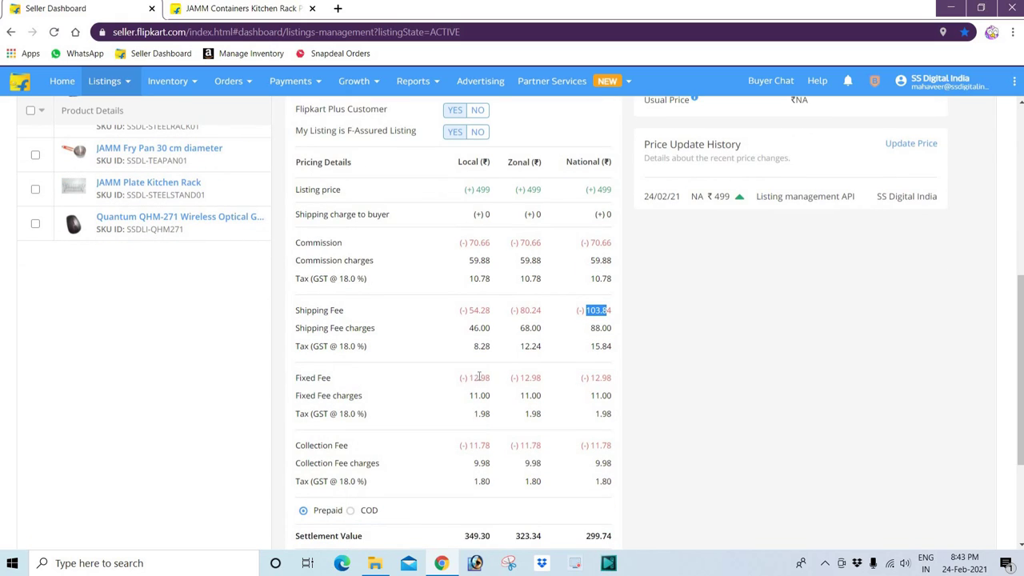
{"action": "left_click_drag", "start_coordinate": [472, 377], "coordinate": [509, 376]}
{"action": "left_click_drag", "start_coordinate": [462, 378], "coordinate": [606, 376]}
{"action": "scroll", "coordinate": [470, 374], "scroll_direction": "down", "scroll_amount": 3}
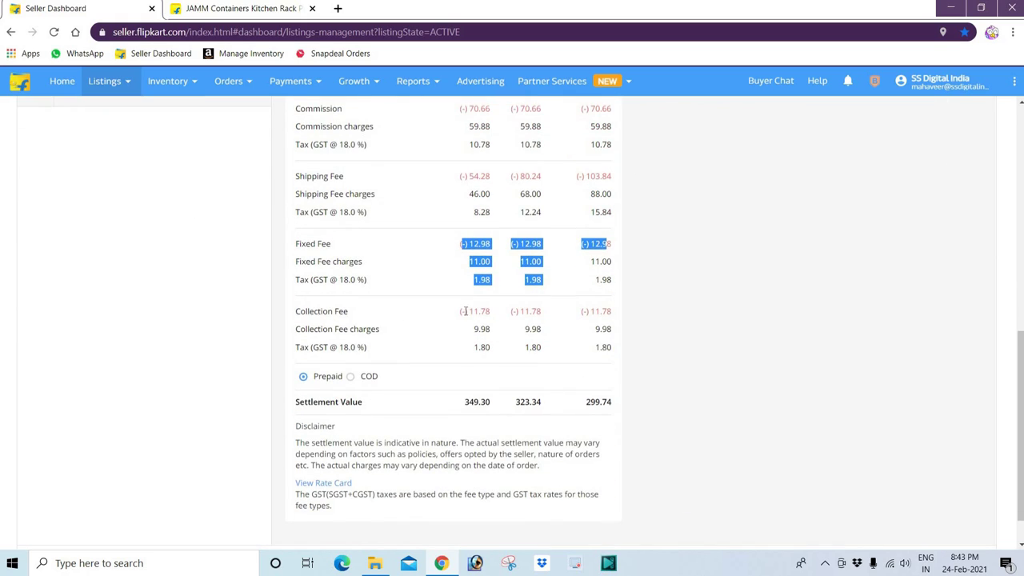
{"action": "left_click_drag", "start_coordinate": [463, 311], "coordinate": [613, 313]}
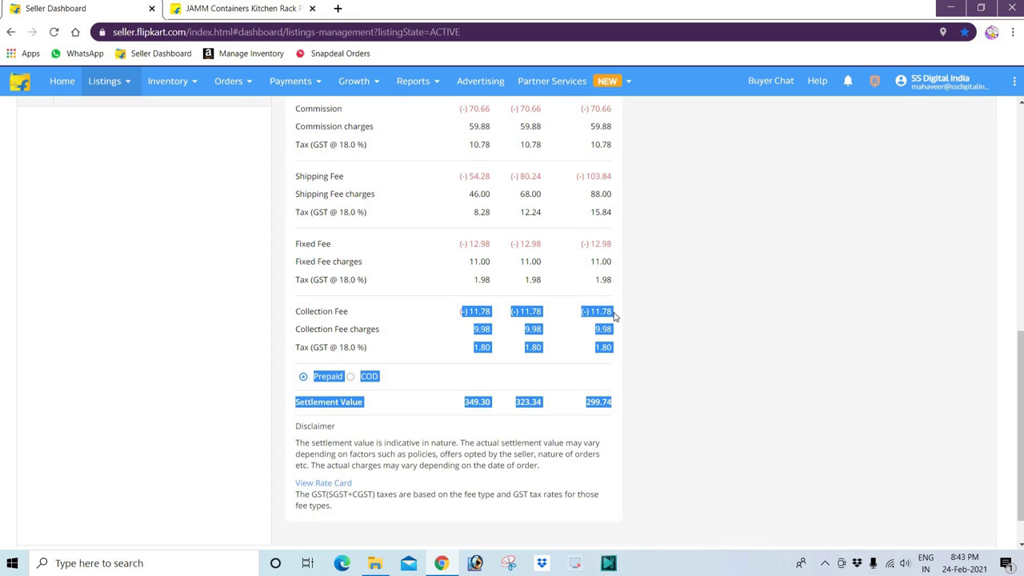
{"action": "left_click", "coordinate": [501, 344]}
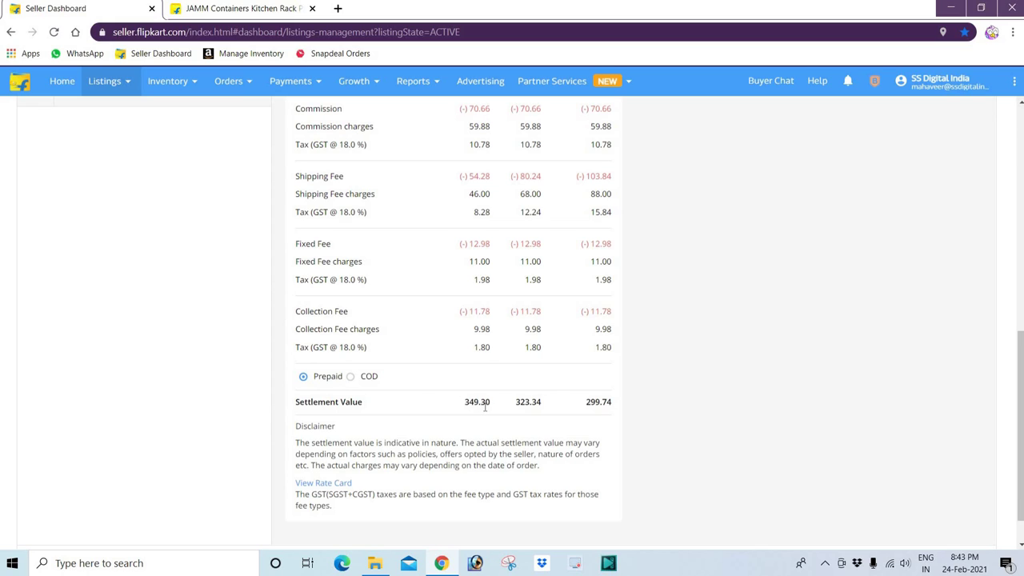
Step: Compare the local prepaid settlement value with the listing price
{"action": "left_click_drag", "start_coordinate": [490, 402], "coordinate": [464, 402]}
{"action": "scroll", "coordinate": [489, 398], "scroll_direction": "up", "scroll_amount": 3}
{"action": "scroll", "coordinate": [489, 395], "scroll_direction": "up", "scroll_amount": 1}
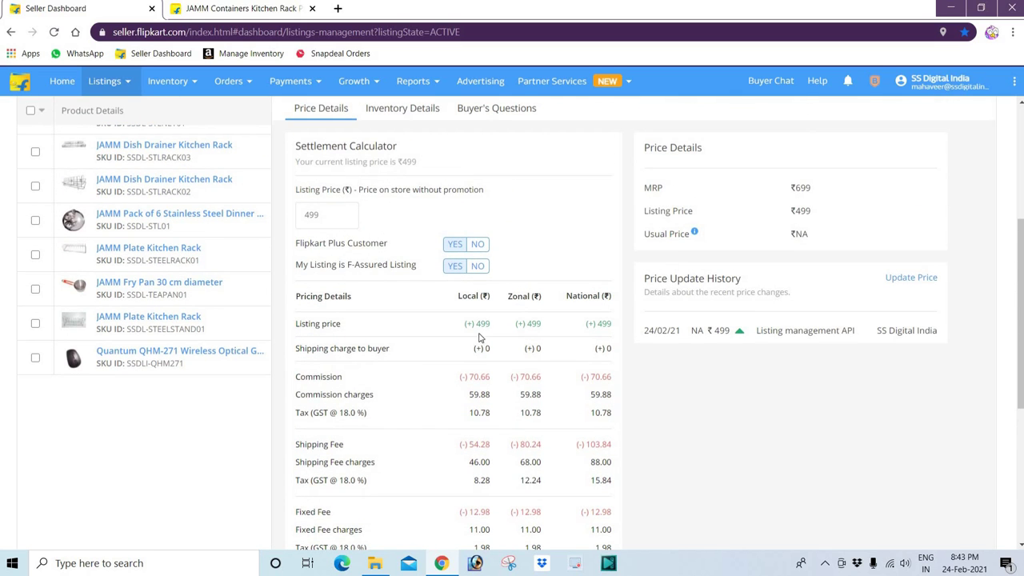
{"action": "scroll", "coordinate": [476, 334], "scroll_direction": "down", "scroll_amount": 4}
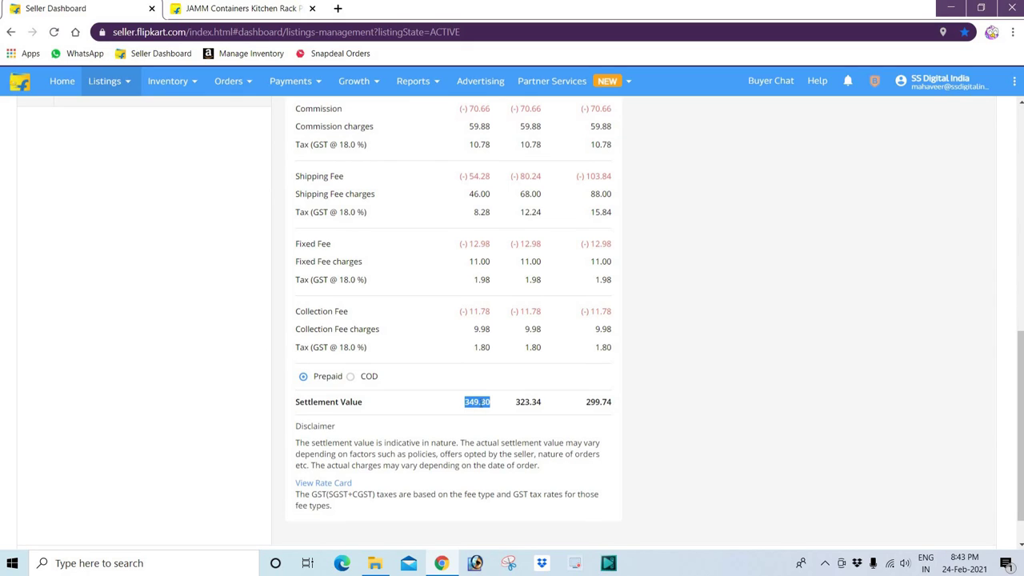
Step: Switch the settlement calculator to COD and examine the fees and settlement values for local, zonal and national orders
{"action": "left_click", "coordinate": [351, 379]}
{"action": "scroll", "coordinate": [446, 402], "scroll_direction": "up", "scroll_amount": 3}
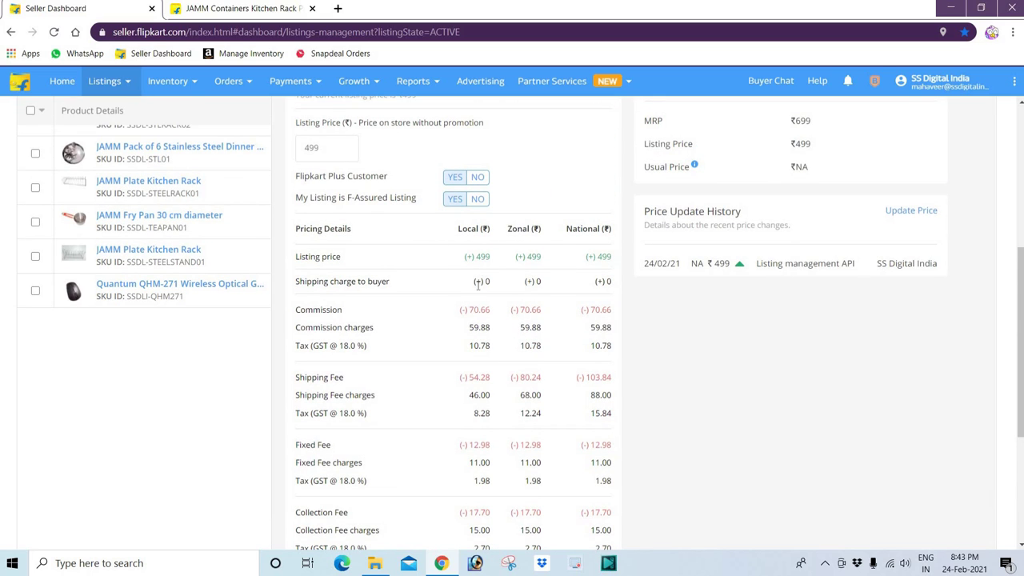
{"action": "scroll", "coordinate": [478, 388], "scroll_direction": "down", "scroll_amount": 2}
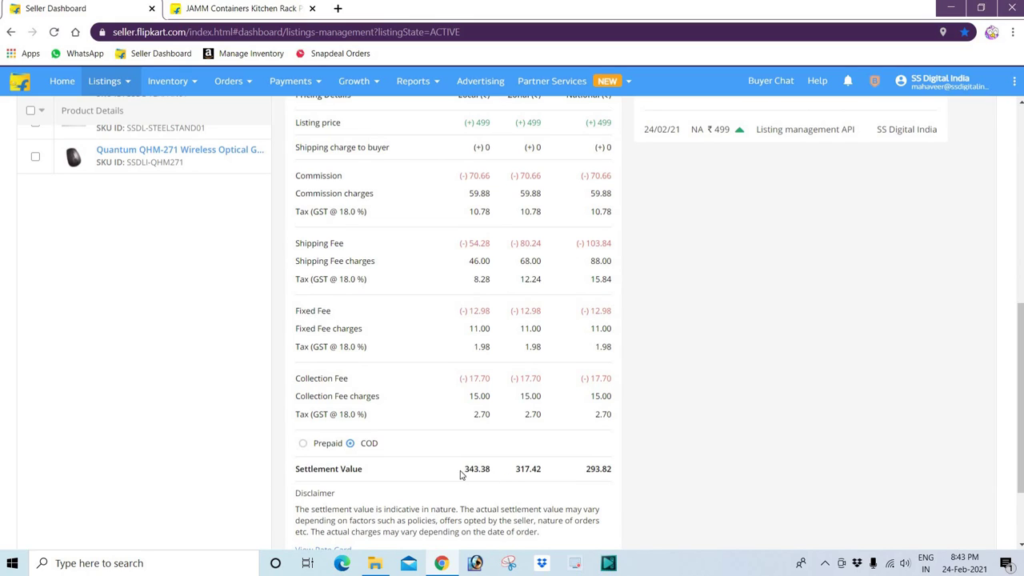
{"action": "left_click_drag", "start_coordinate": [466, 468], "coordinate": [491, 471]}
{"action": "left_click_drag", "start_coordinate": [528, 466], "coordinate": [590, 470]}
{"action": "left_click_drag", "start_coordinate": [613, 470], "coordinate": [583, 472]}
Step: Set the settlement calculator back to Prepaid and return to the listing's price details
{"action": "left_click", "coordinate": [303, 443]}
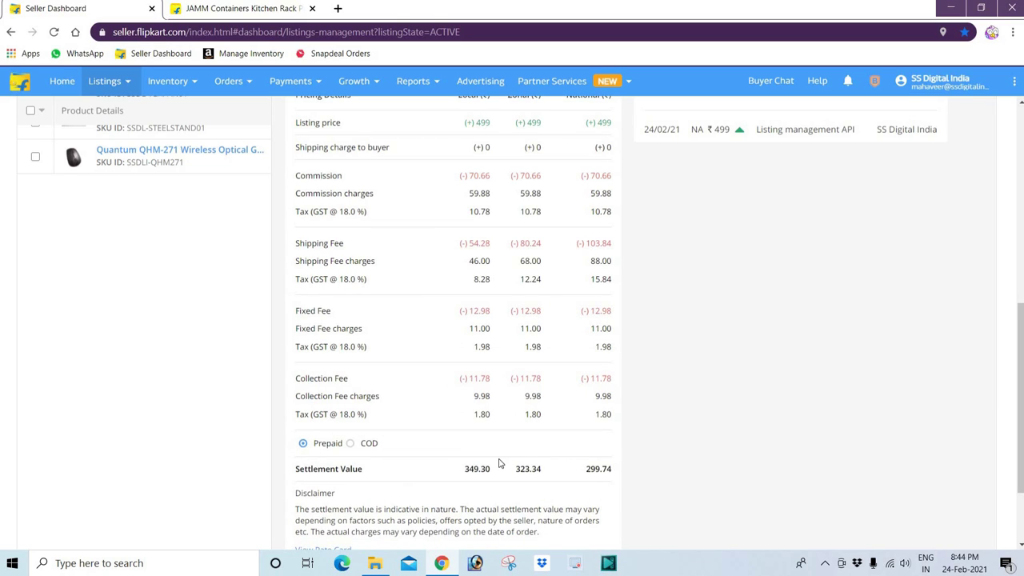
{"action": "scroll", "coordinate": [504, 376], "scroll_direction": "up", "scroll_amount": 3}
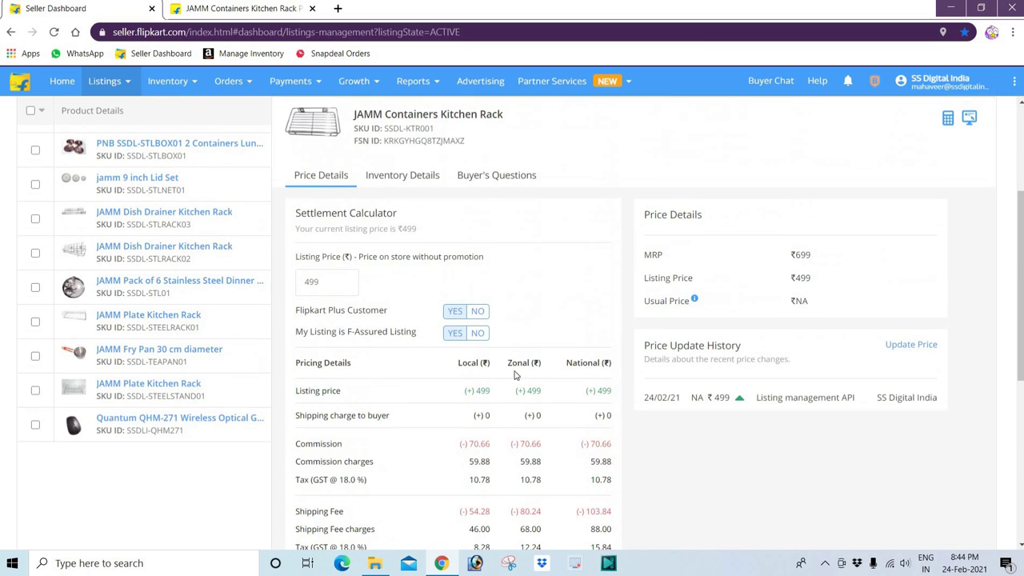
{"action": "scroll", "coordinate": [516, 374], "scroll_direction": "up", "scroll_amount": 2}
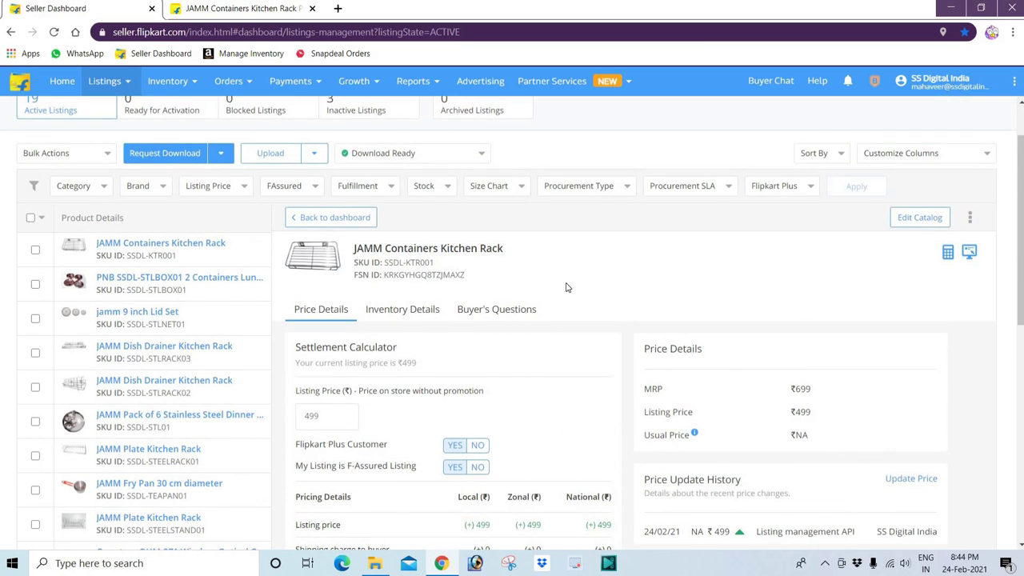